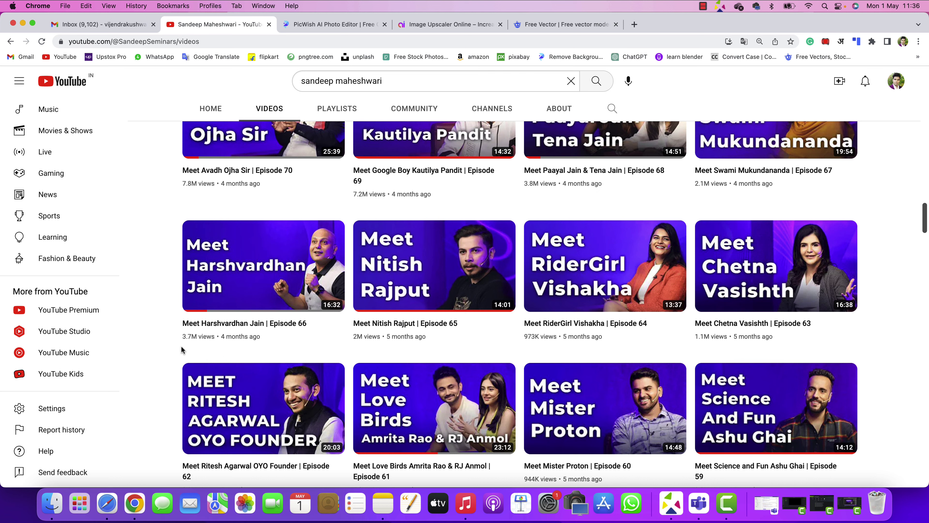
# Open the Episode 66 video and save its frame at 2:37 with the Screenshot extension.
pyautogui.click(263, 286)
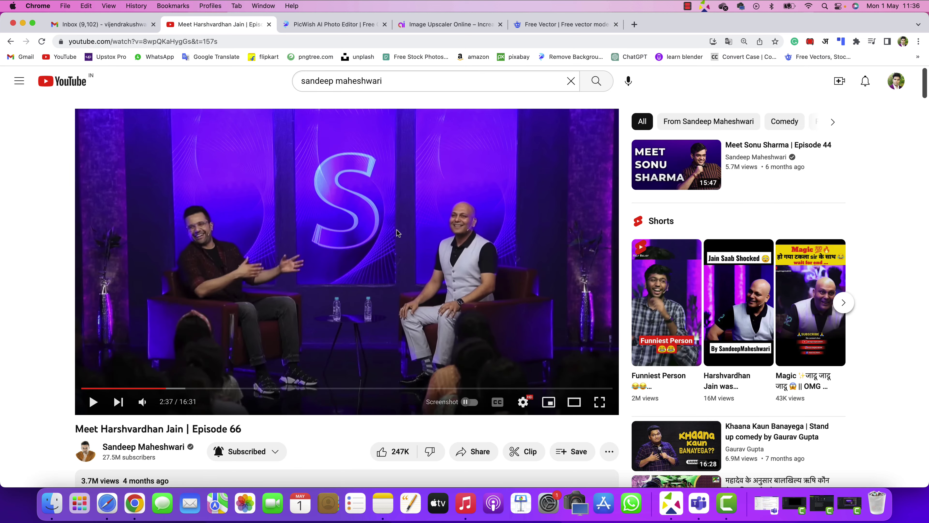
pyautogui.click(442, 401)
pyautogui.rightClick(810, 42)
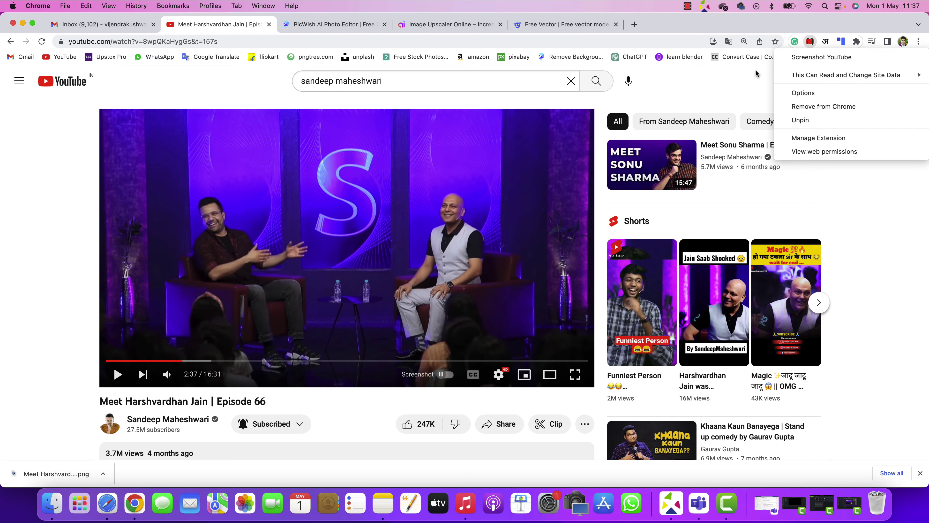
pyautogui.click(56, 274)
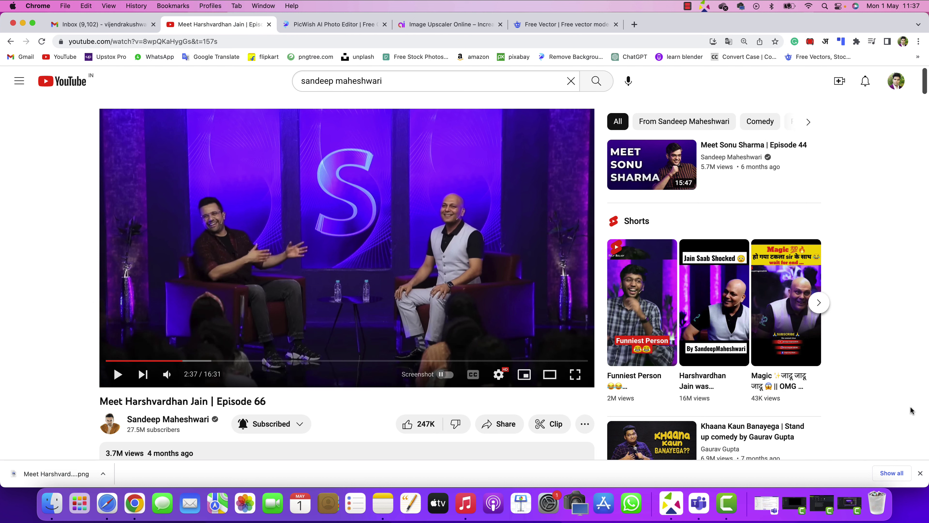
pyautogui.click(920, 473)
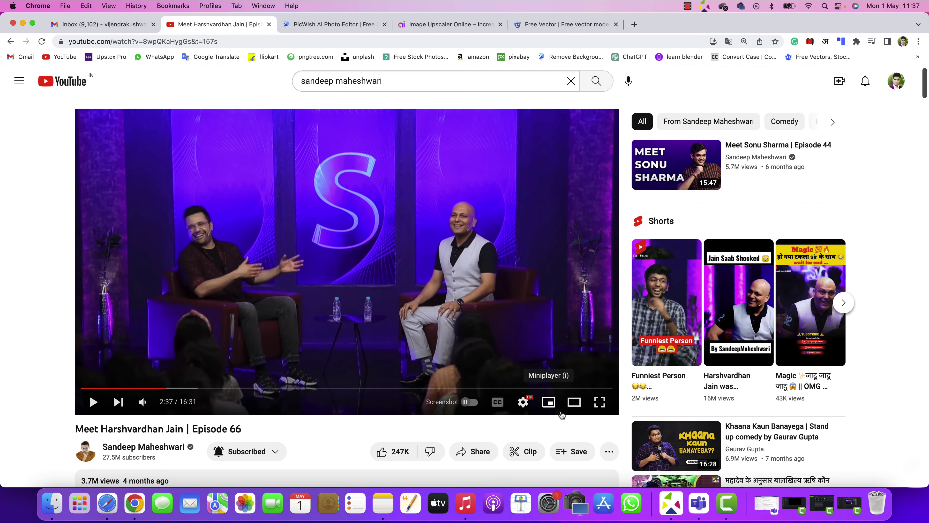
# Capture a screen-region screenshot covering the paused video frame.
pyautogui.press('super+shift+4')
pyautogui.moveTo(75, 109); pyautogui.dragTo(620, 415)
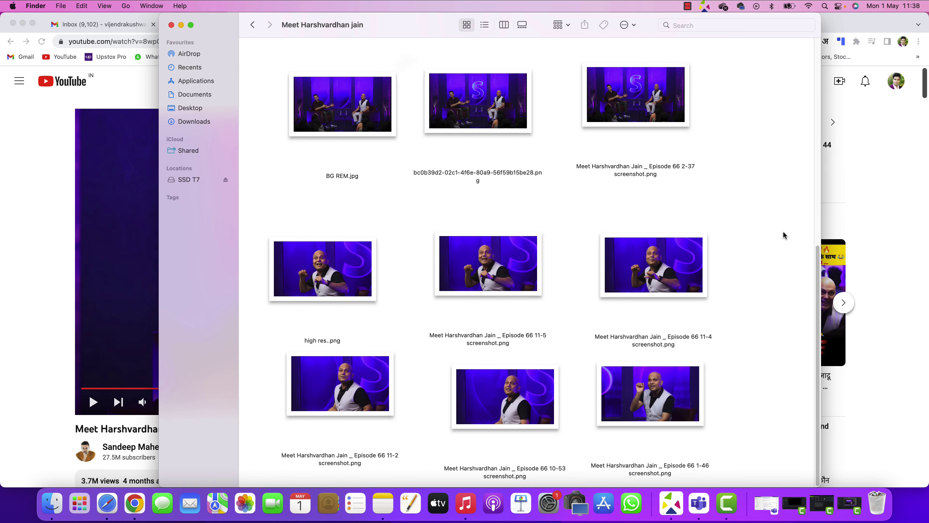
# Switch to Finder and look through the saved Episode 66 screenshots in the Meet Harshvardhan jain folder.
pyautogui.moveTo(783, 235); pyautogui.dragTo(278, 439)
pyautogui.click(718, 306)
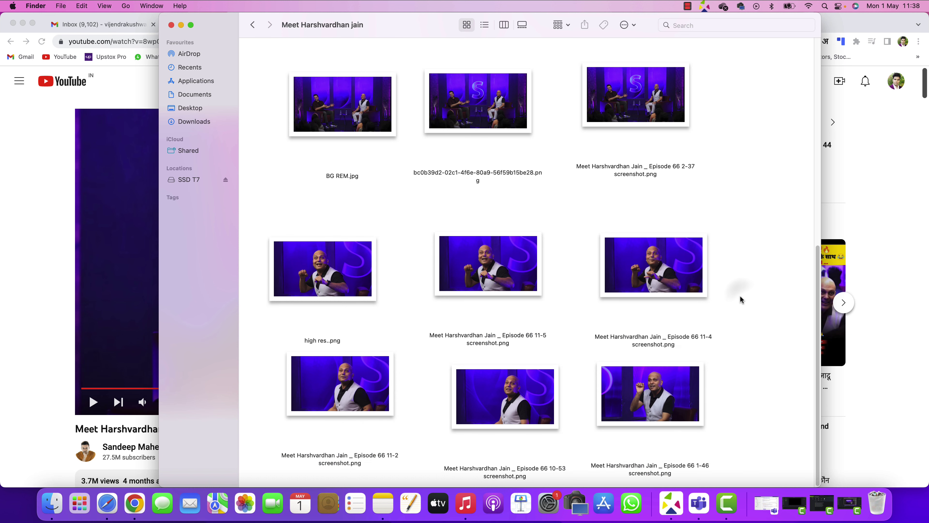
pyautogui.click(664, 269)
pyautogui.click(502, 258)
pyautogui.click(329, 267)
pyautogui.click(334, 379)
pyautogui.click(502, 397)
pyautogui.click(652, 401)
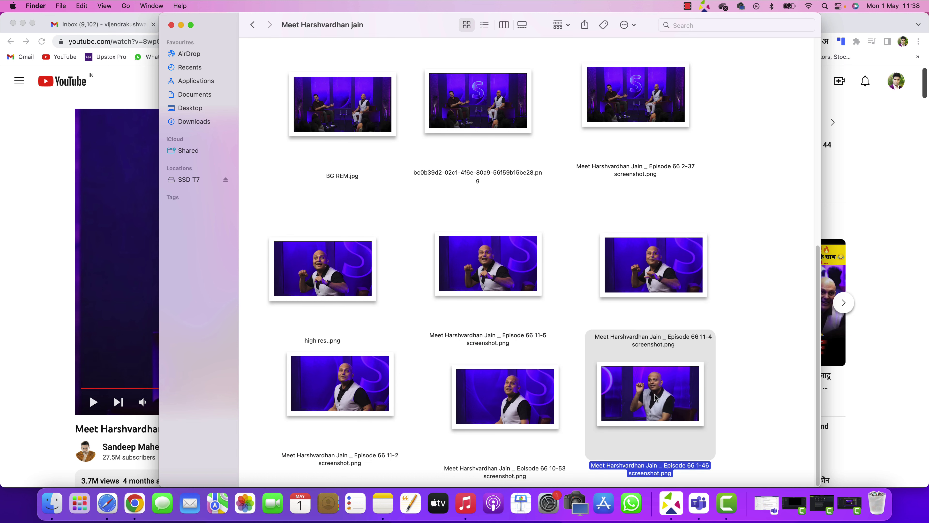
pyautogui.scroll(2, 622, 348)
# View the Episode 66 11-5 screenshot and high res..png side by side in Preview to compare their image quality.
pyautogui.click(538, 300)
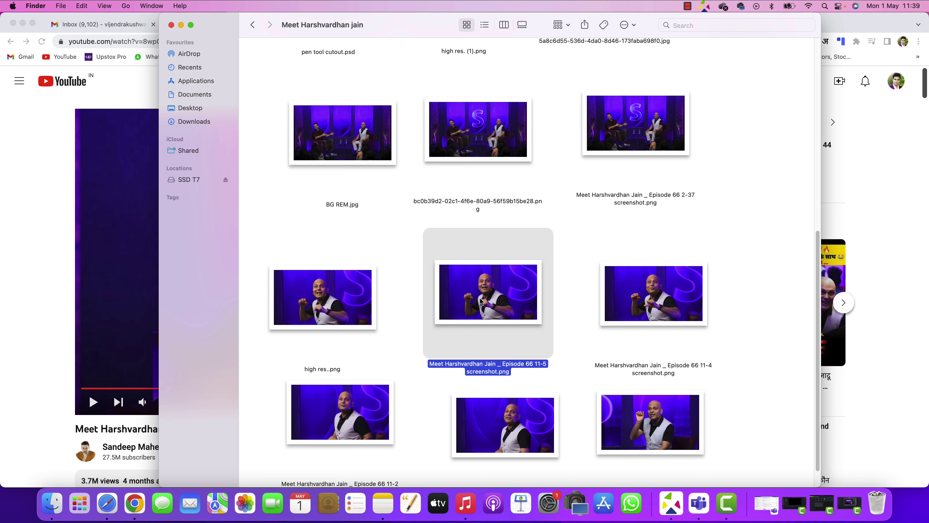
pyautogui.scroll(2, 501, 289)
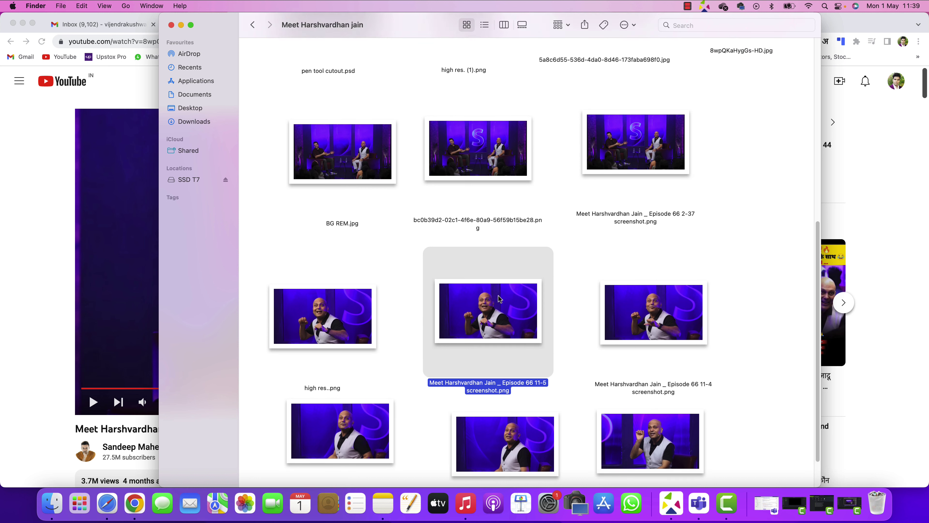
pyautogui.click(499, 171)
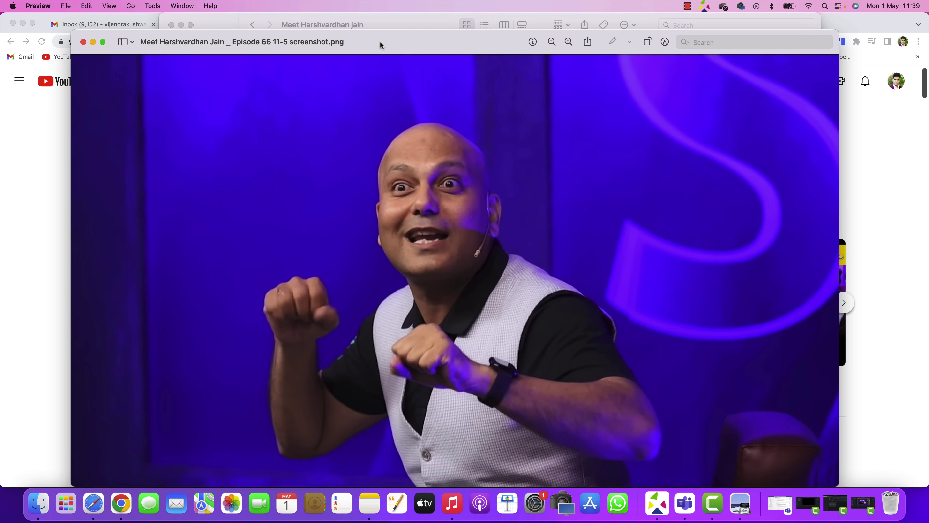
pyautogui.moveTo(380, 40); pyautogui.dragTo(446, 44)
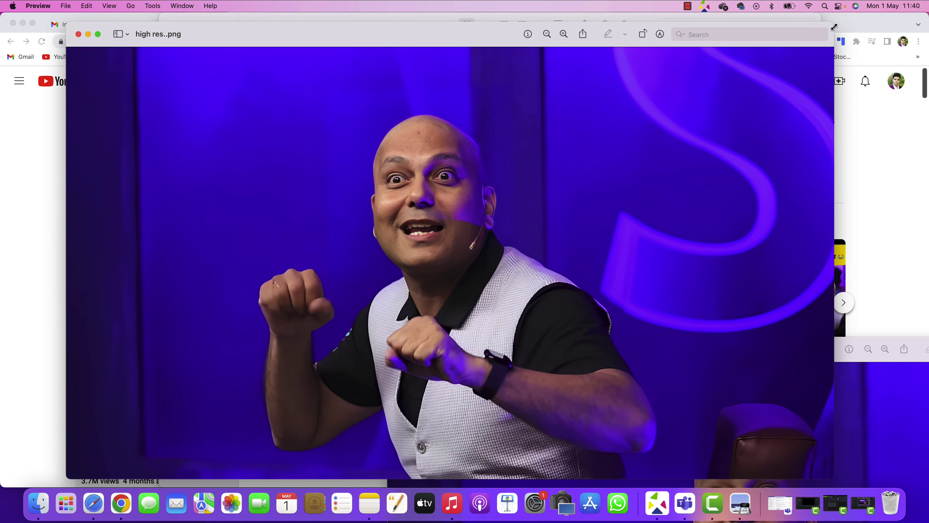
pyautogui.moveTo(833, 26); pyautogui.dragTo(399, 68)
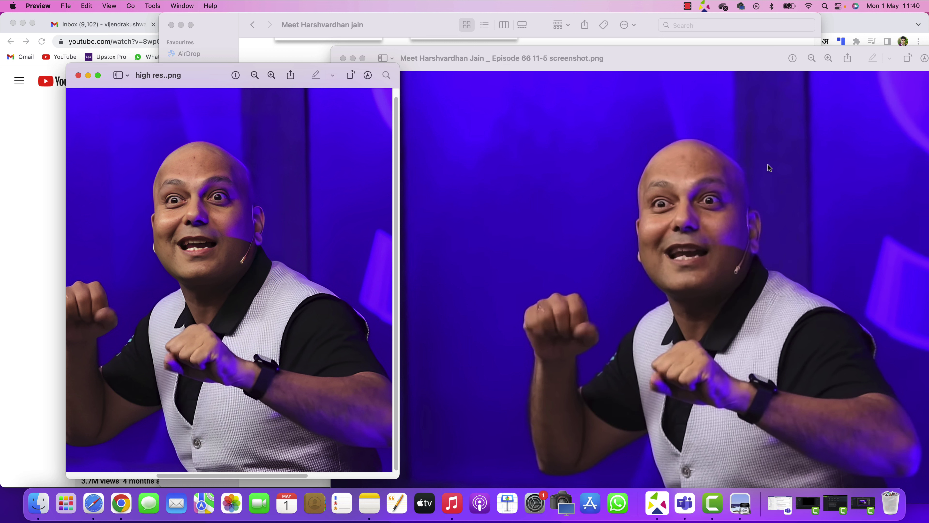
pyautogui.press('super+h')
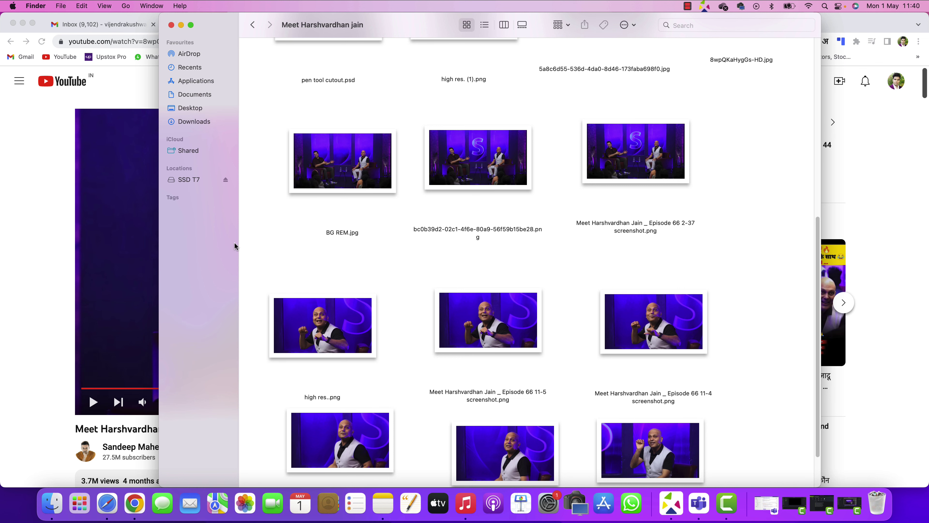
# Switch back to Chrome and open the Portrait Enhance tool on the PicWish site.
pyautogui.click(16, 136)
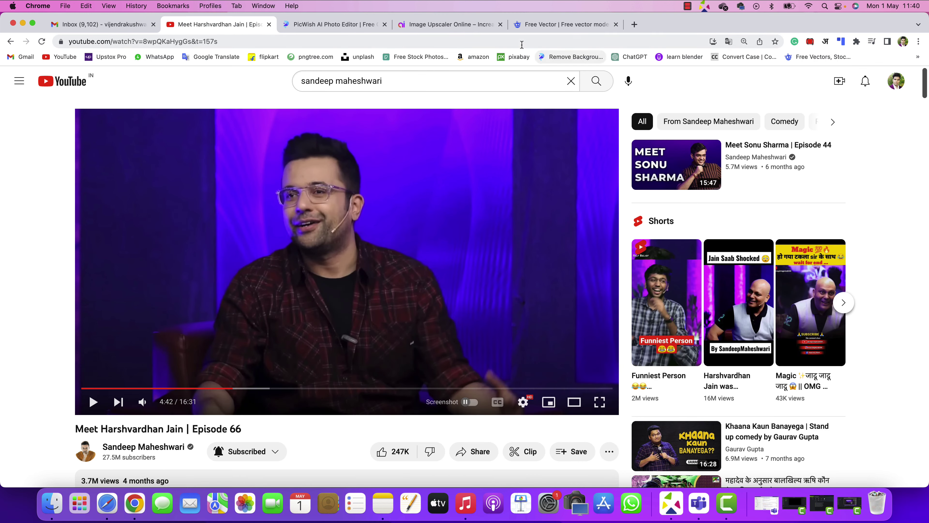
pyautogui.click(483, 24)
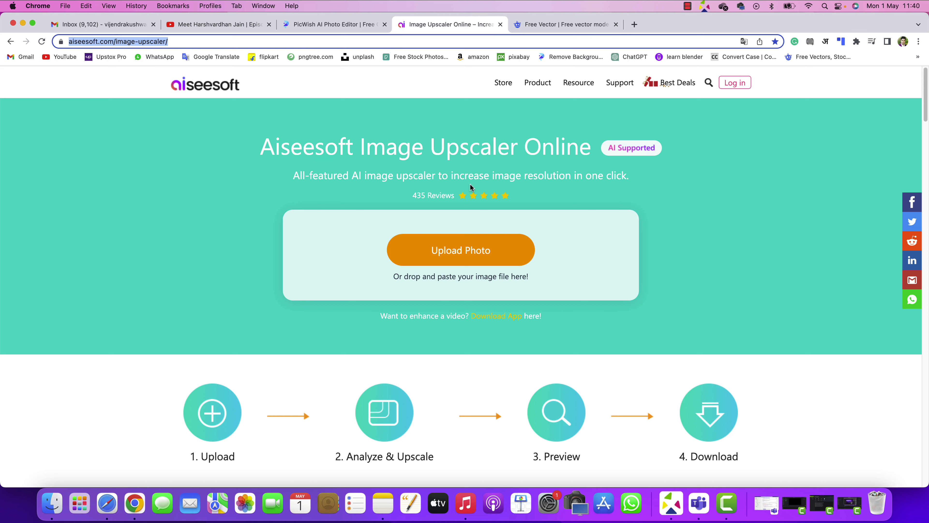
pyautogui.click(347, 26)
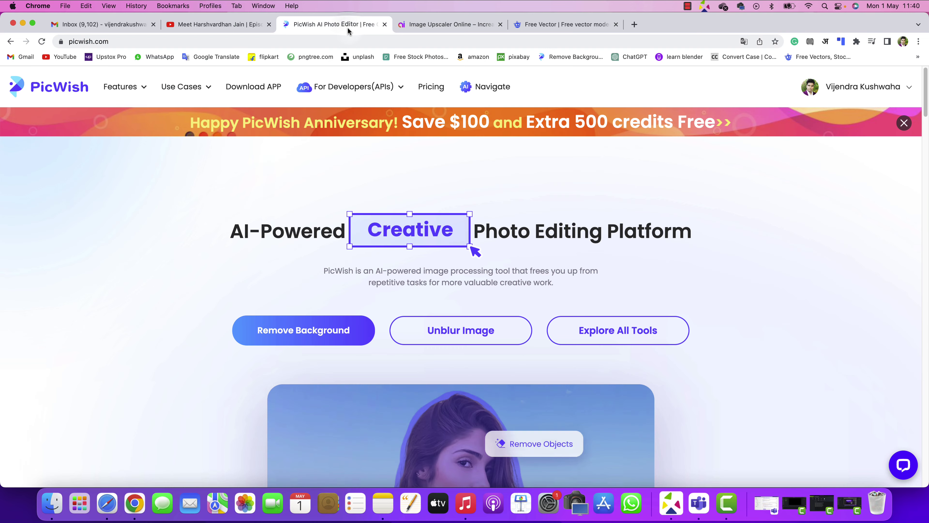
pyautogui.click(134, 88)
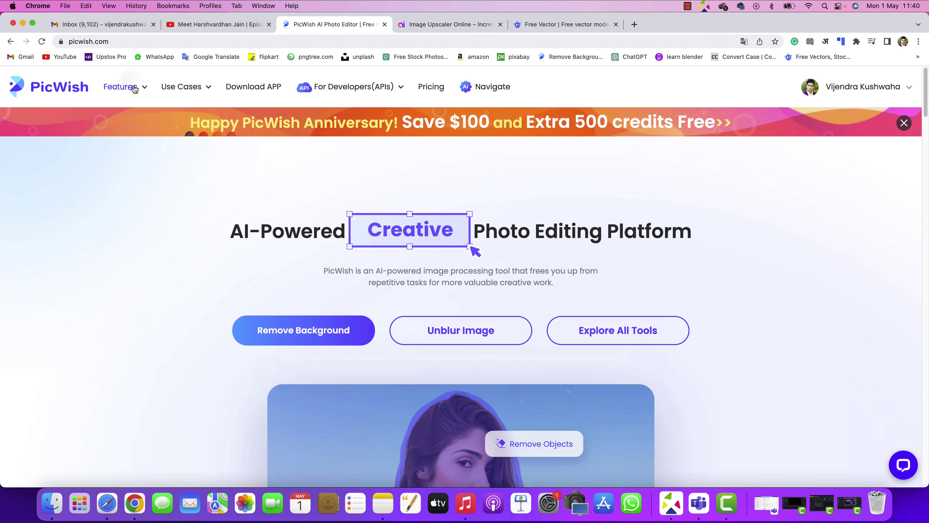
pyautogui.click(134, 87)
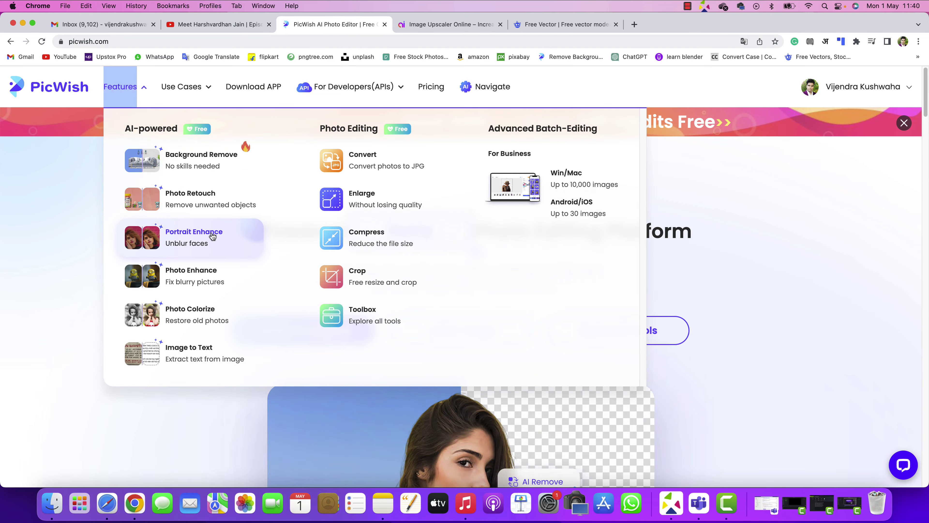
pyautogui.click(205, 239)
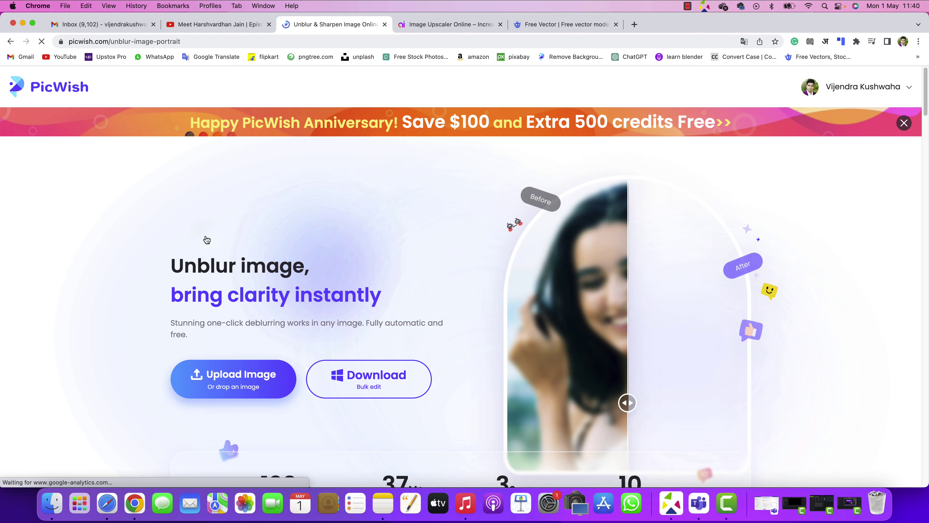
# Upload the Episode 66 11-2 screenshot for portrait enhancement and download the enhanced image.
pyautogui.click(255, 378)
pyautogui.doubleClick(496, 129)
pyautogui.doubleClick(554, 194)
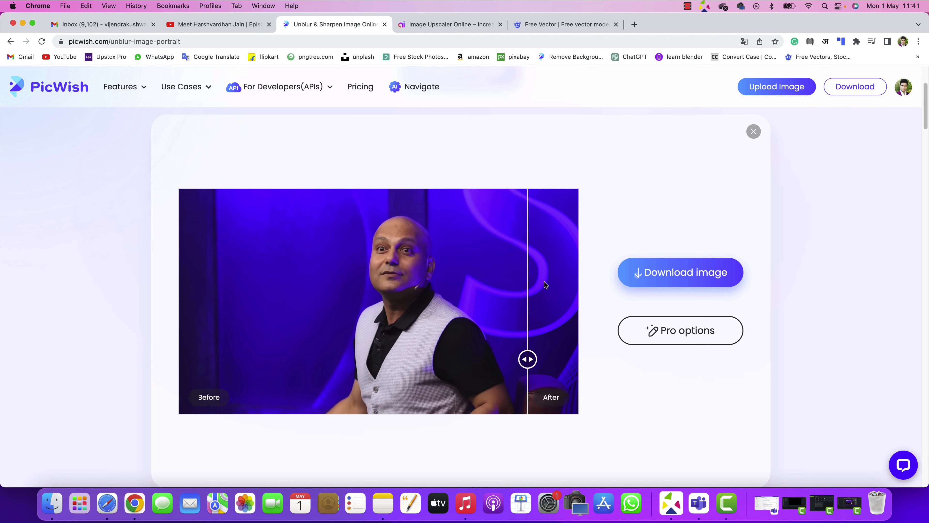
pyautogui.click(677, 280)
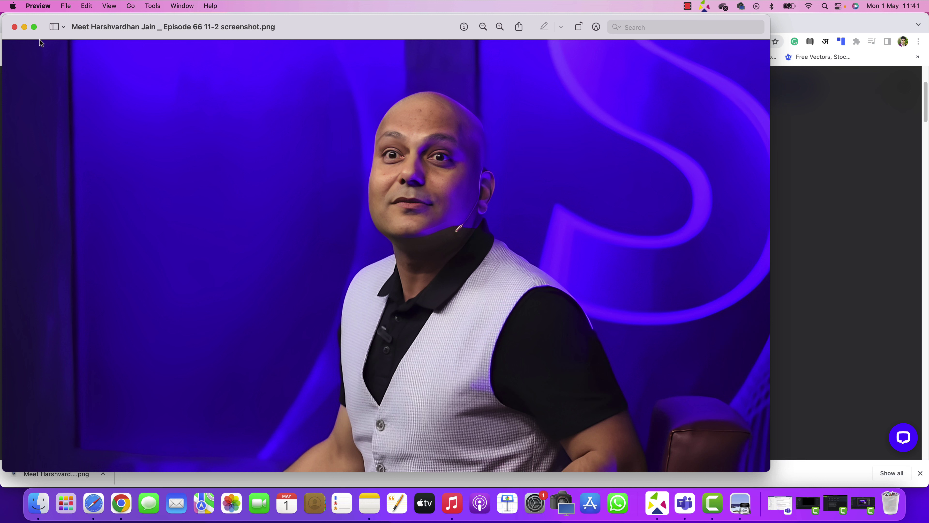
pyautogui.click(13, 28)
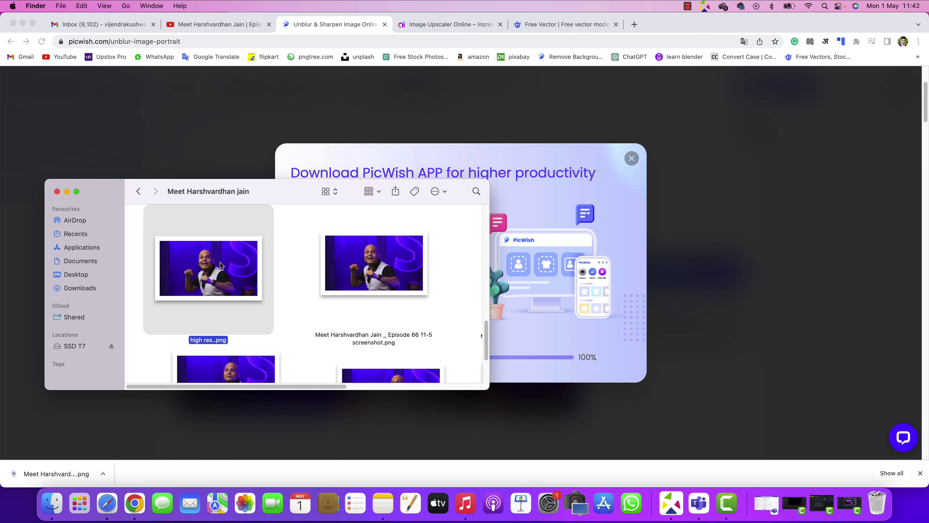
# Move the Finder window aside and open the Background Remove tool on the PicWish site.
pyautogui.moveTo(284, 190); pyautogui.dragTo(672, 193)
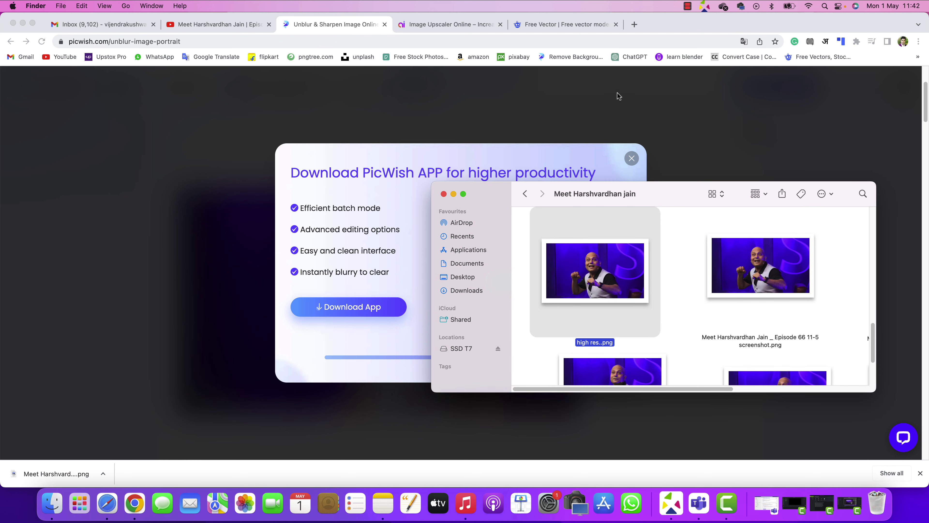
pyautogui.click(575, 57)
pyautogui.moveTo(126, 94)
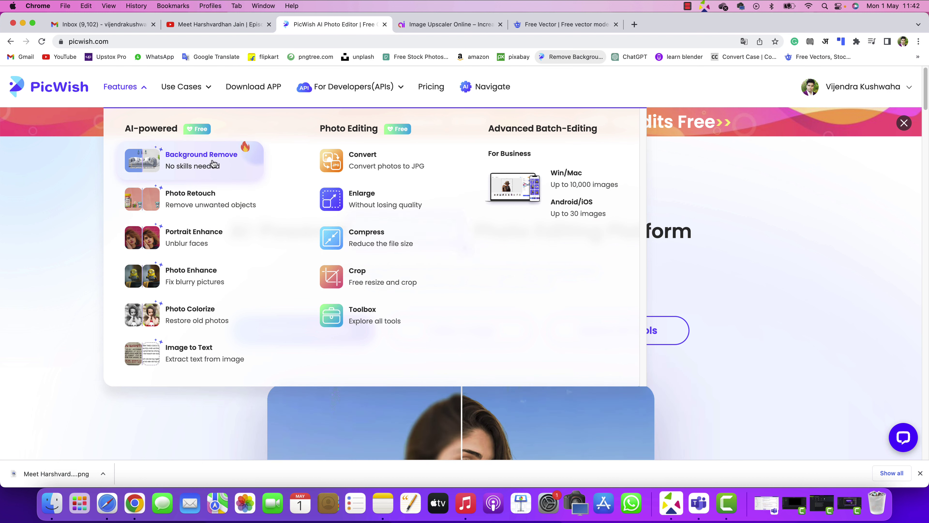
pyautogui.click(170, 158)
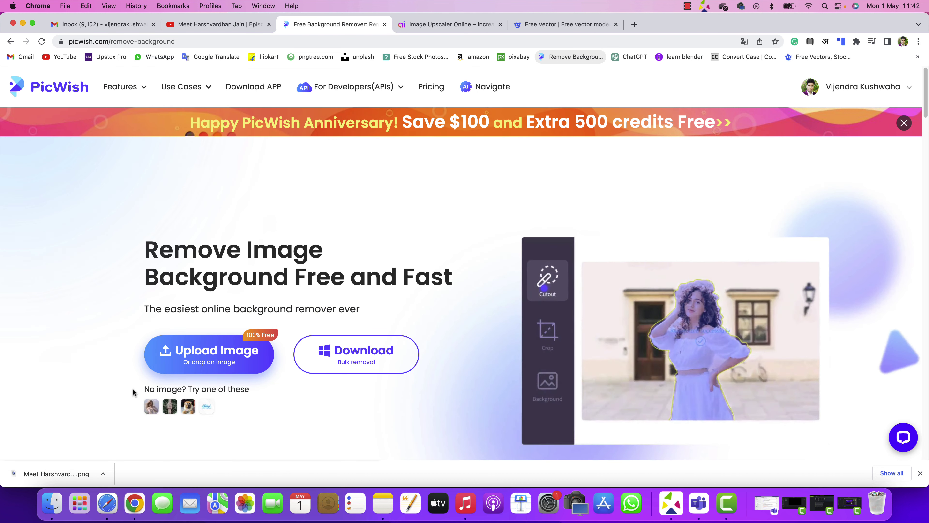
# Upload high res..png from the Finder folder to the background remover and download the cutout.
pyautogui.click(52, 504)
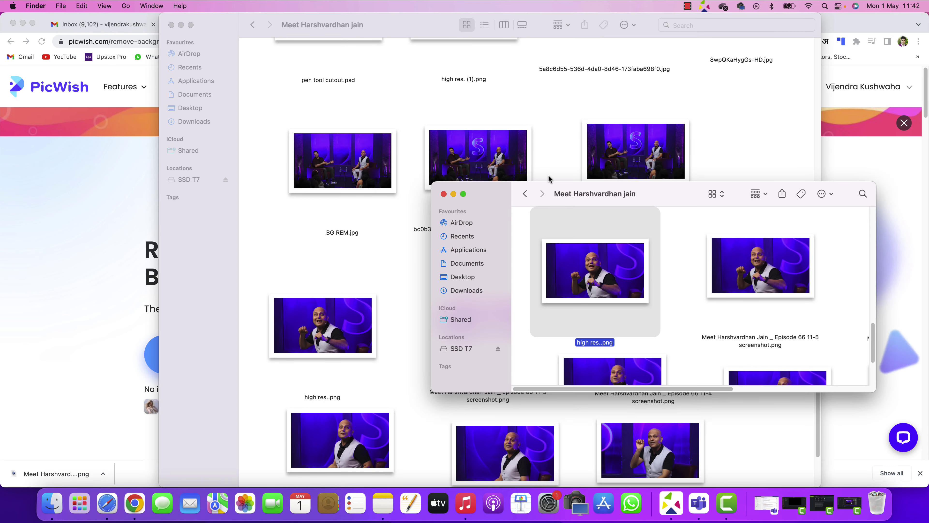
pyautogui.click(181, 24)
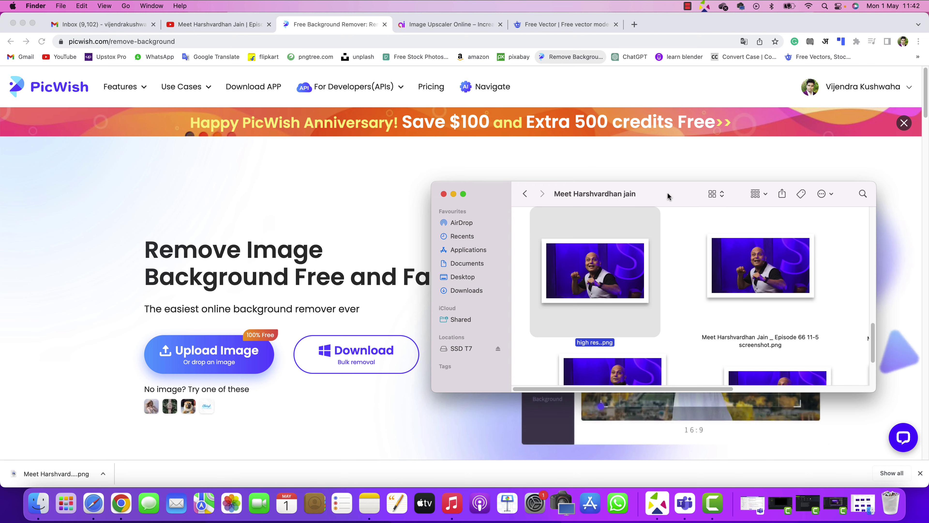
pyautogui.moveTo(667, 196); pyautogui.dragTo(650, 139)
pyautogui.moveTo(594, 228); pyautogui.dragTo(215, 366)
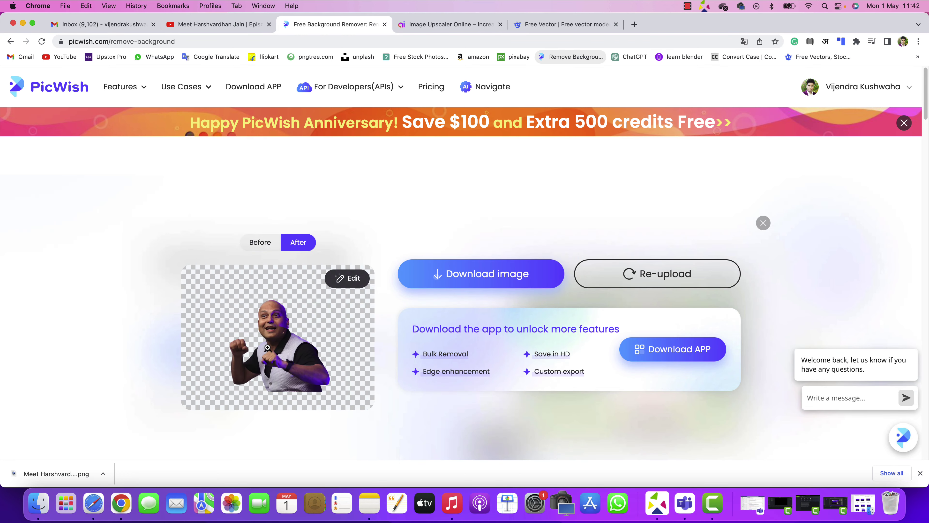
pyautogui.click(463, 281)
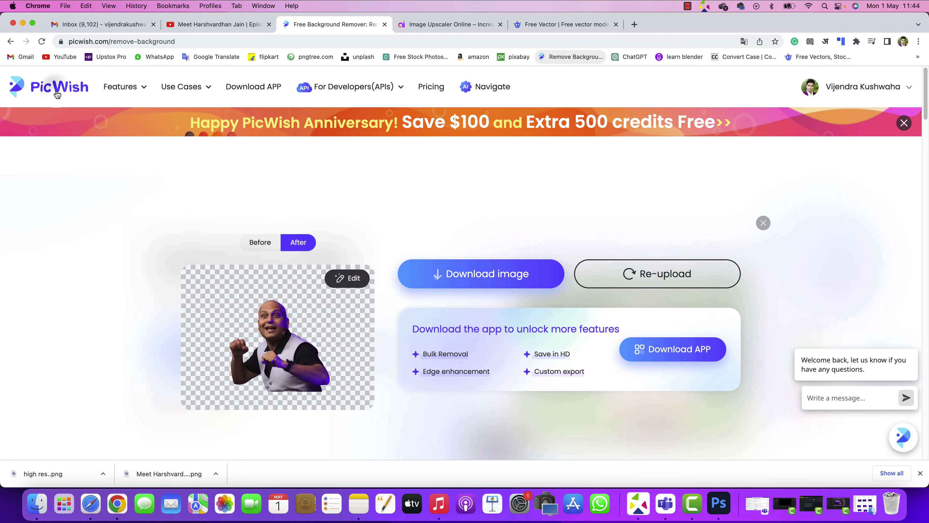
# Open PicWish's Photo Retouch tool and upload the wide stage photo of the two seated men.
pyautogui.click(57, 95)
pyautogui.moveTo(127, 89)
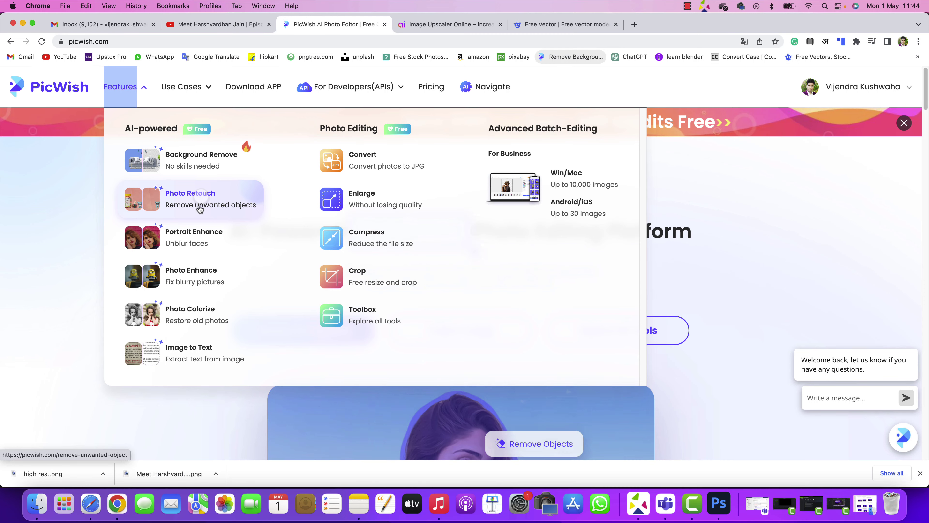
pyautogui.click(228, 200)
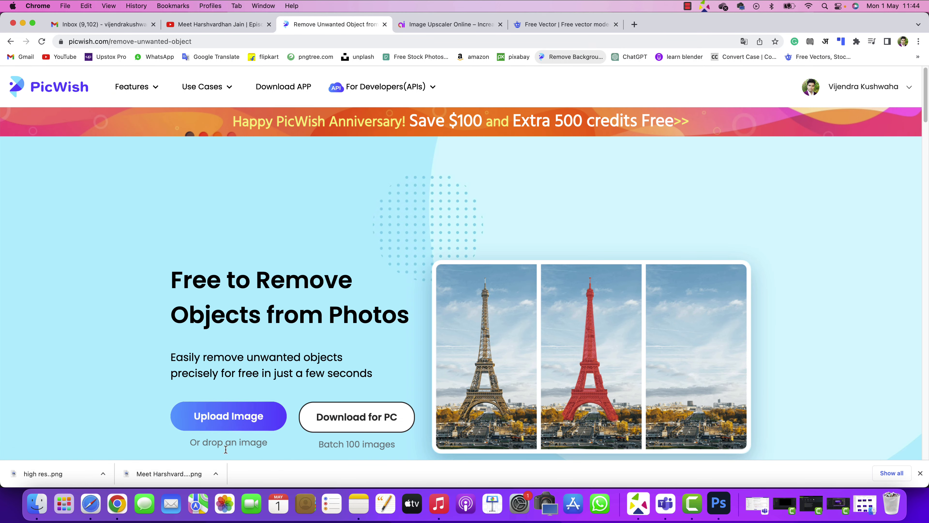
pyautogui.click(234, 417)
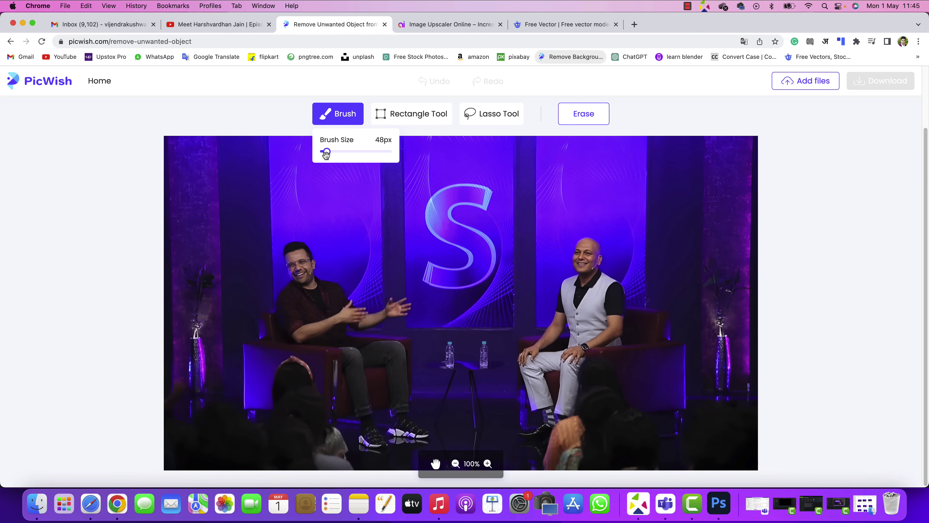
# Brush over the water bottles and small table between the chairs with an 82px brush and erase them.
pyautogui.moveTo(326, 154); pyautogui.dragTo(332, 151)
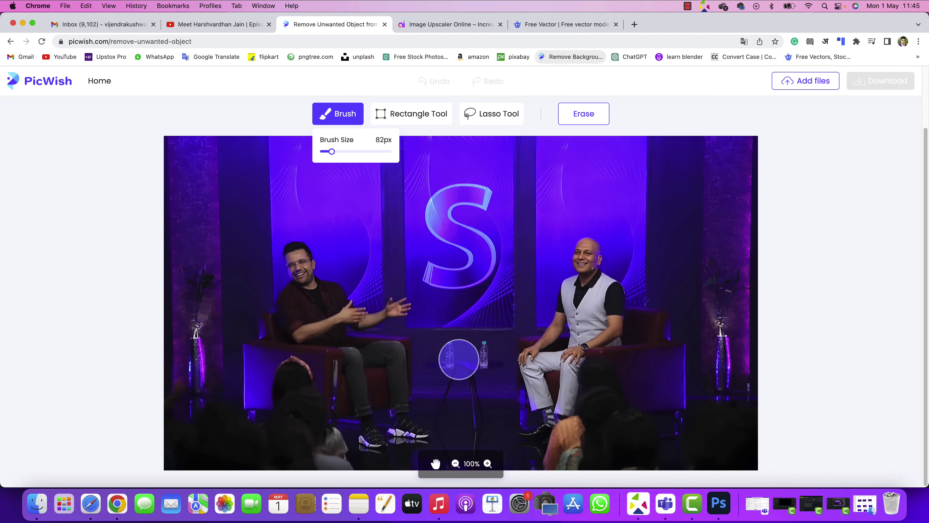
pyautogui.moveTo(441, 361)
pyautogui.mouseDown()
pyautogui.moveTo(481, 364)
pyautogui.moveTo(476, 412)
pyautogui.moveTo(449, 412)
pyautogui.moveTo(456, 377)
pyautogui.mouseUp()
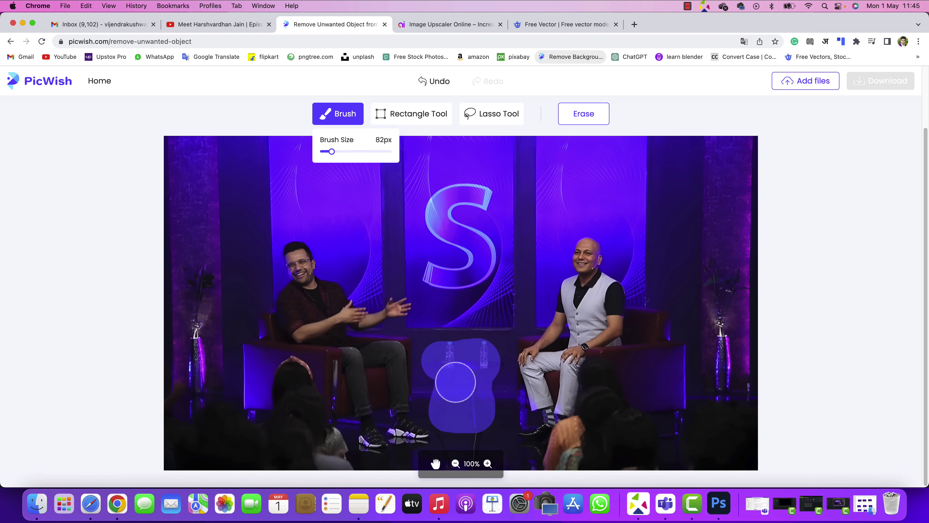
pyautogui.click(588, 121)
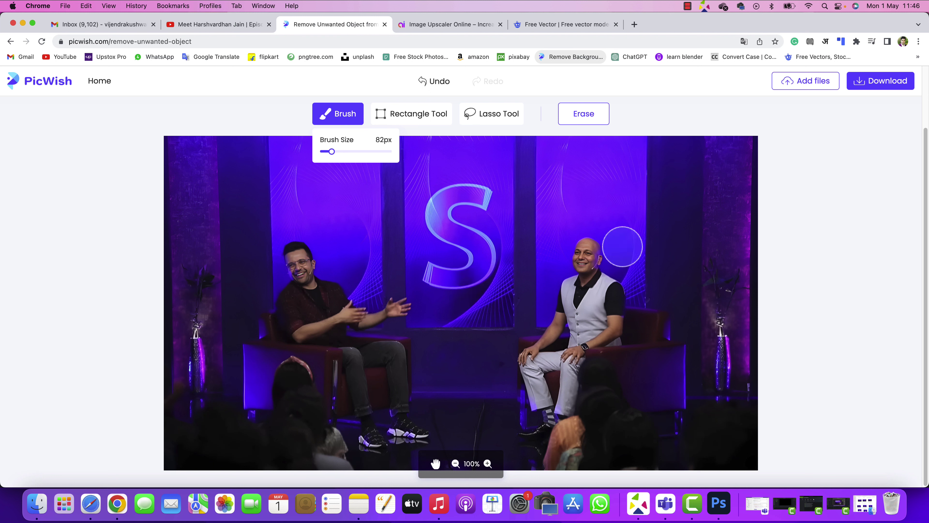
# Brush over the bald seated man and his armchair in the stage photo and erase them.
pyautogui.moveTo(586, 256)
pyautogui.mouseDown()
pyautogui.moveTo(591, 292)
pyautogui.moveTo(631, 303)
pyautogui.mouseUp()
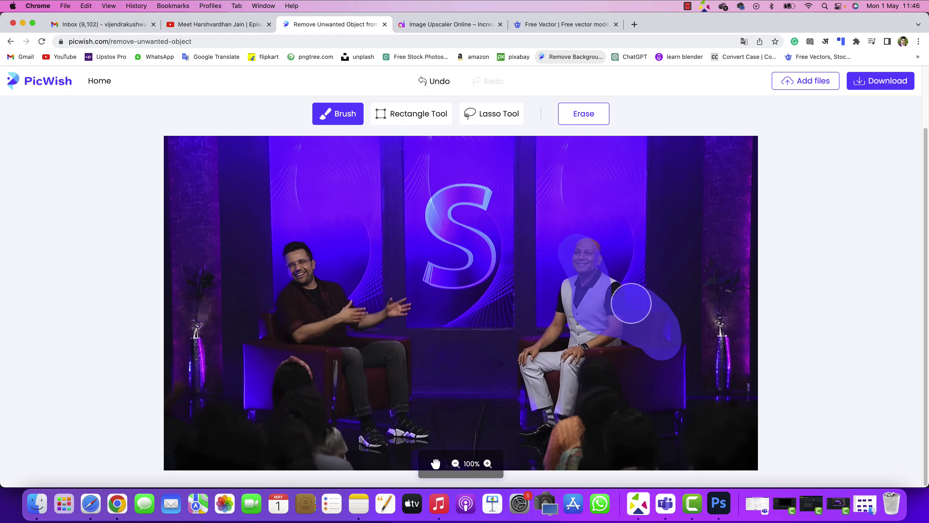
pyautogui.click(584, 114)
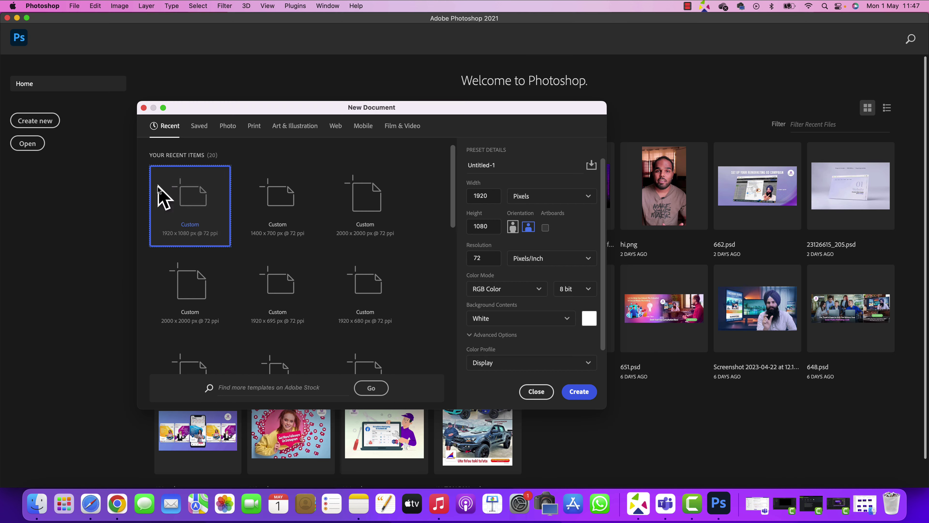
# Switch to Photoshop and create a new 1920 × 1080 px RGB document at 72 ppi with a white background.
pyautogui.click(580, 391)
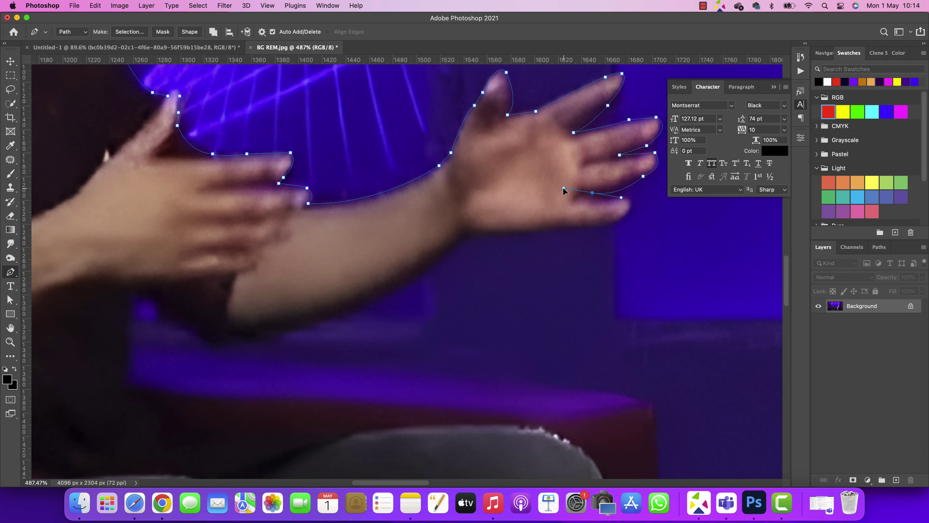
# Continue the Pen tool path in BG REM.jpg around the underside of the man's outstretched hand and forearm and down his torso.
pyautogui.click(567, 227)
pyautogui.click(473, 233)
pyautogui.click(243, 344)
pyautogui.click(199, 332)
pyautogui.click(140, 296)
pyautogui.click(125, 292)
pyautogui.click(127, 386)
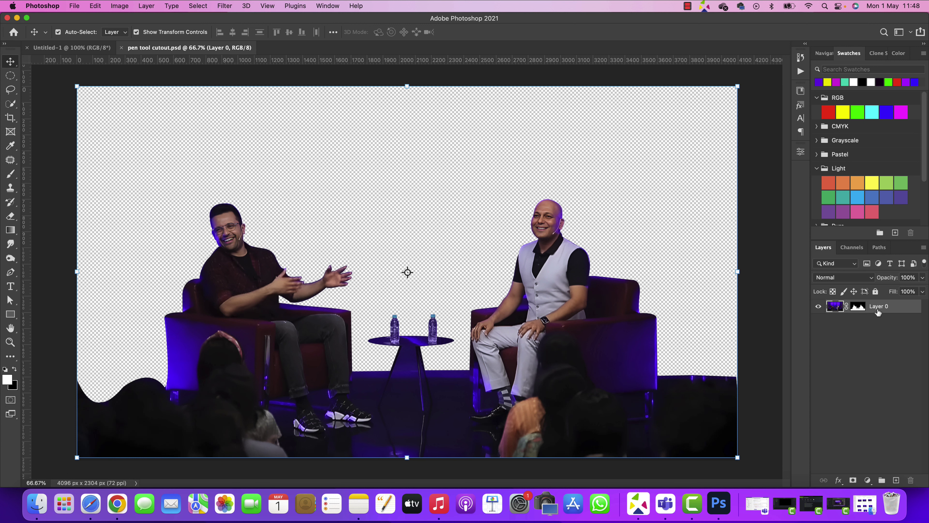
# Convert the masked cutout in pen tool cutout.psd to a smart object and bring it into the Untitled-1 document.
pyautogui.rightClick(876, 306)
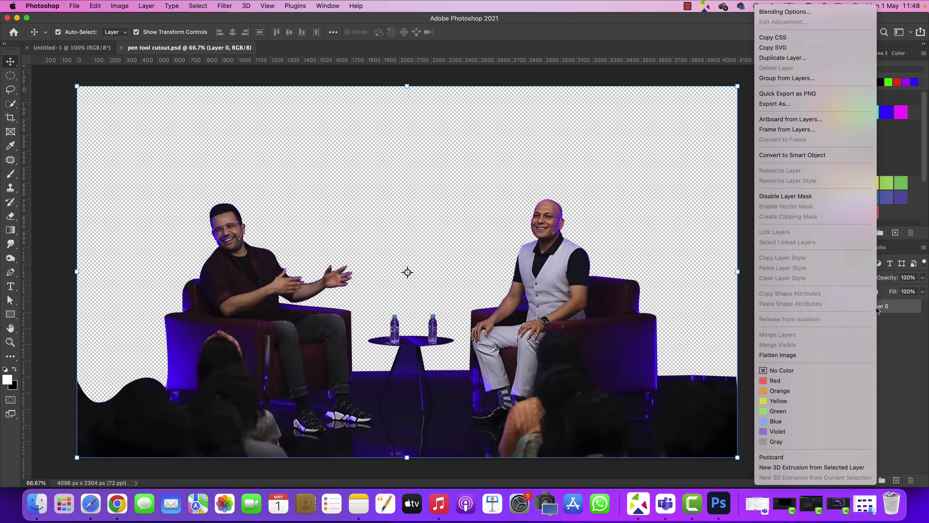
pyautogui.click(837, 157)
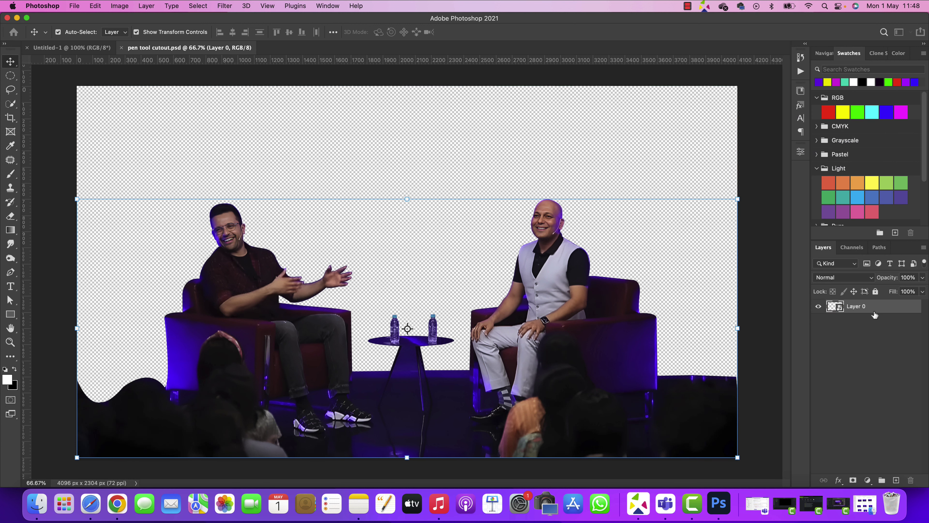
pyautogui.moveTo(871, 311); pyautogui.dragTo(394, 185)
pyautogui.press('Return')
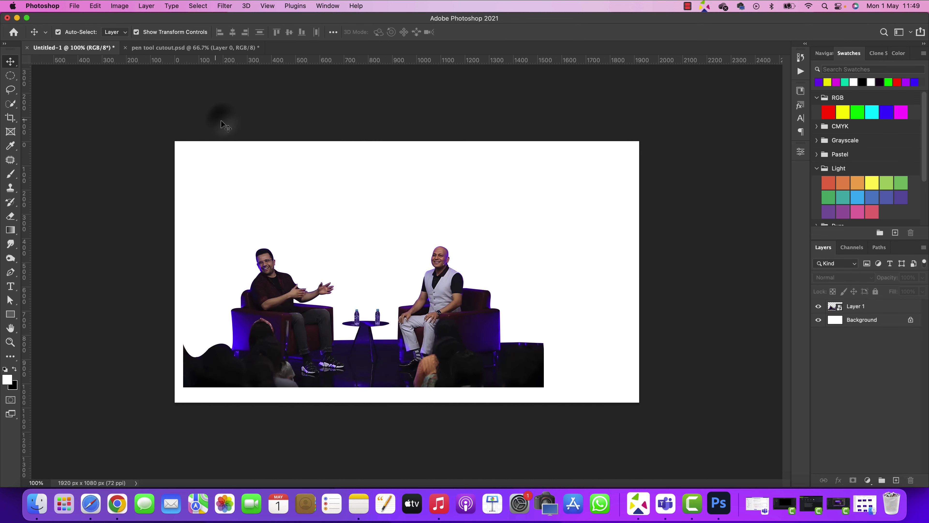
# Place the empty-stage JPG, whose name starts with 5a8c6d55-536d, into Untitled-1 at full canvas size.
pyautogui.click(74, 6)
pyautogui.click(102, 253)
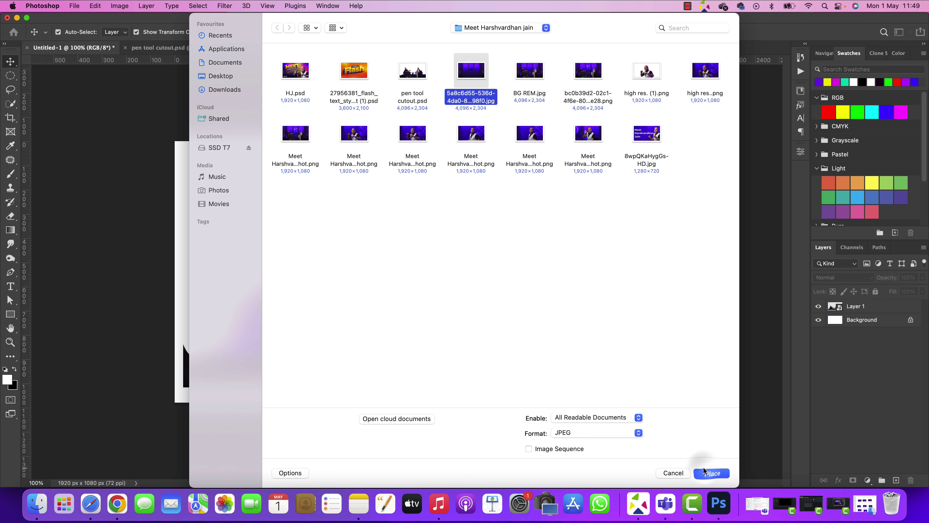
pyautogui.click(704, 473)
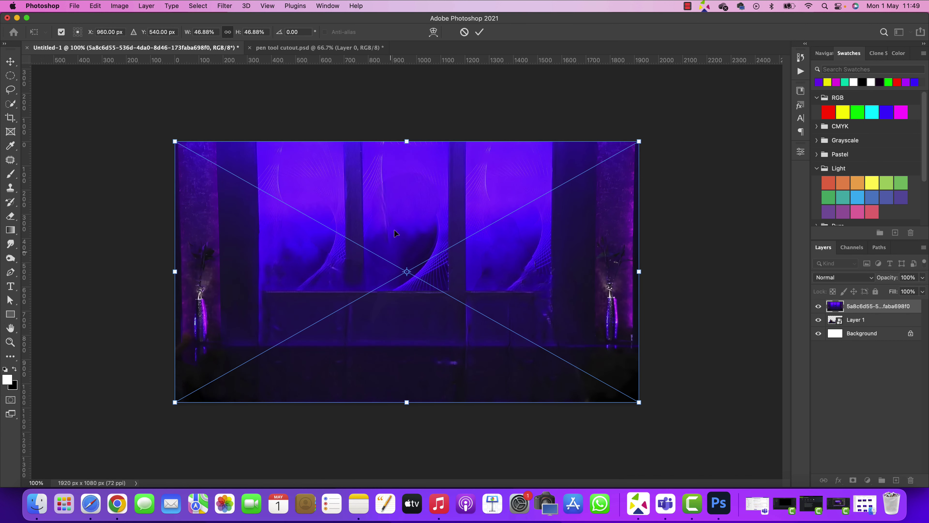
pyautogui.press('Return')
# Put the placed stage image beneath Layer 1 and rename its layer BG.
pyautogui.moveTo(835, 306); pyautogui.dragTo(836, 327)
pyautogui.doubleClick(863, 320)
pyautogui.write('BG')
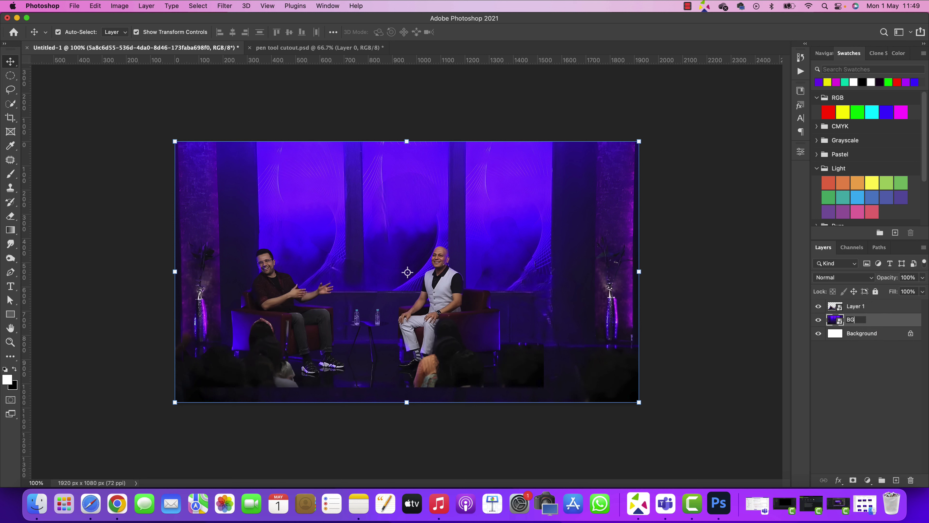
pyautogui.press('Return')
# Shift the seated men's cutout up and left, and position the placed high res. (1) portrait on the canvas's right side.
pyautogui.moveTo(452, 324); pyautogui.dragTo(400, 282)
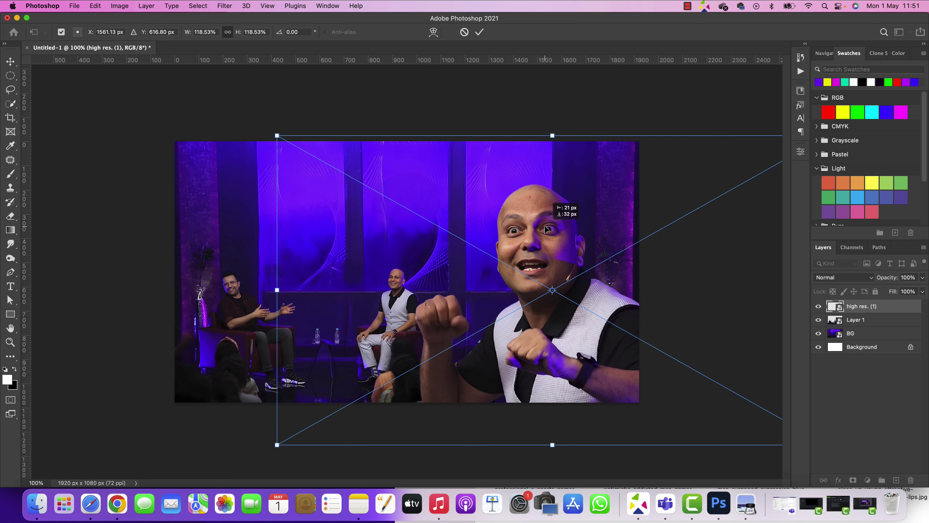
pyautogui.moveTo(547, 218); pyautogui.dragTo(551, 224)
pyautogui.press('Return')
# Apply a Field Blur of 10 to the BG layer.
pyautogui.click(441, 204)
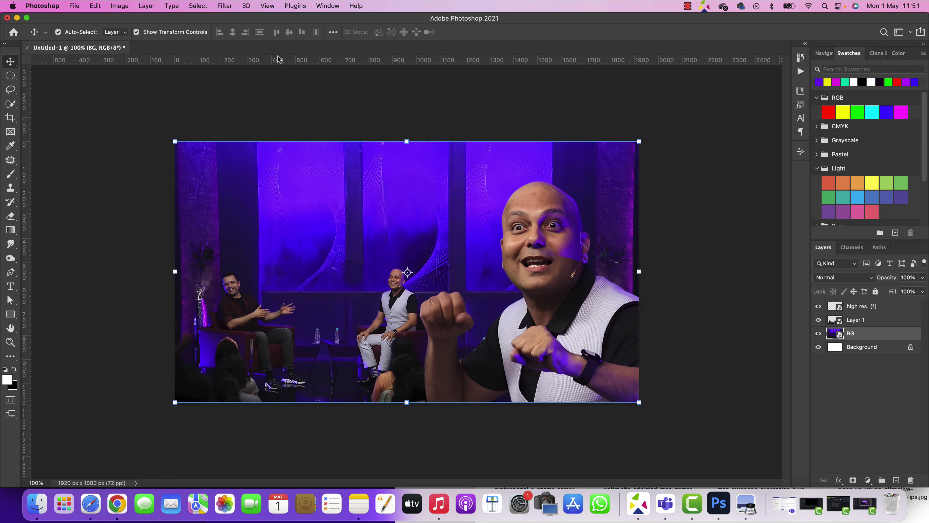
pyautogui.click(229, 8)
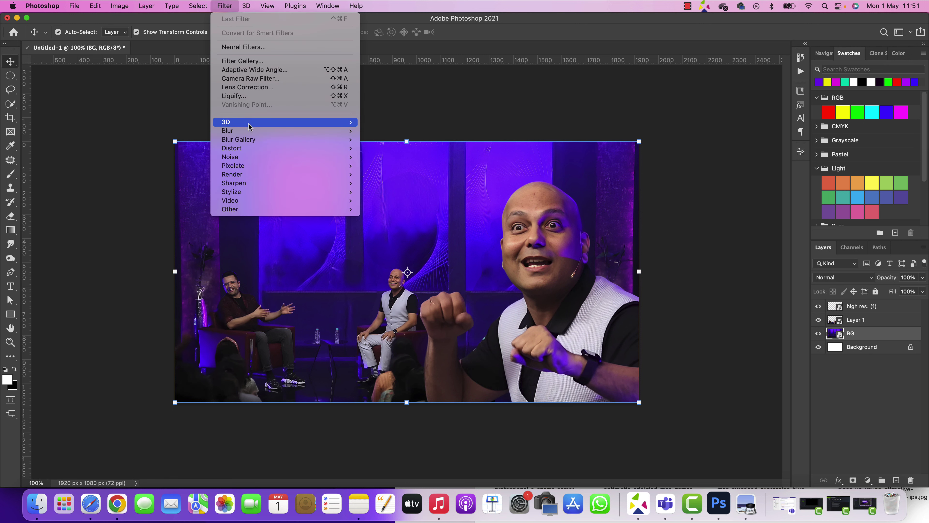
pyautogui.moveTo(252, 140)
pyautogui.click(417, 139)
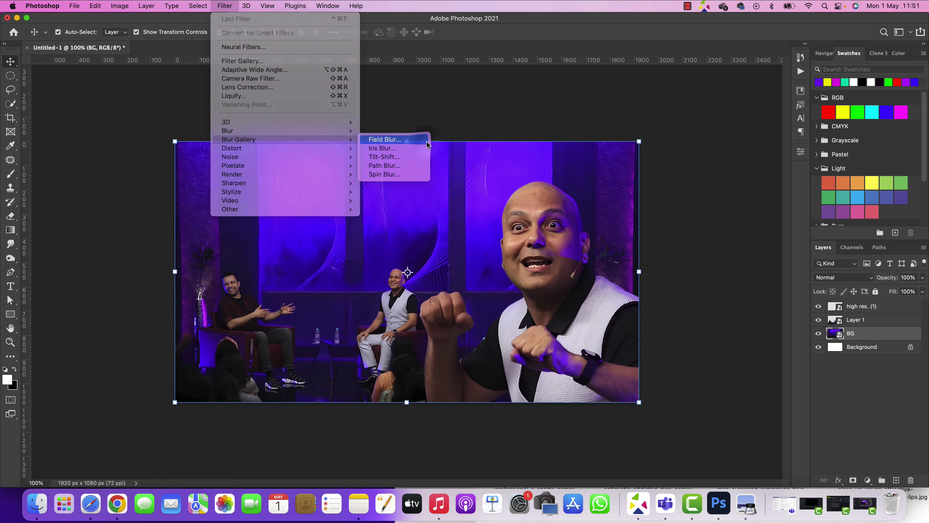
pyautogui.write('10')
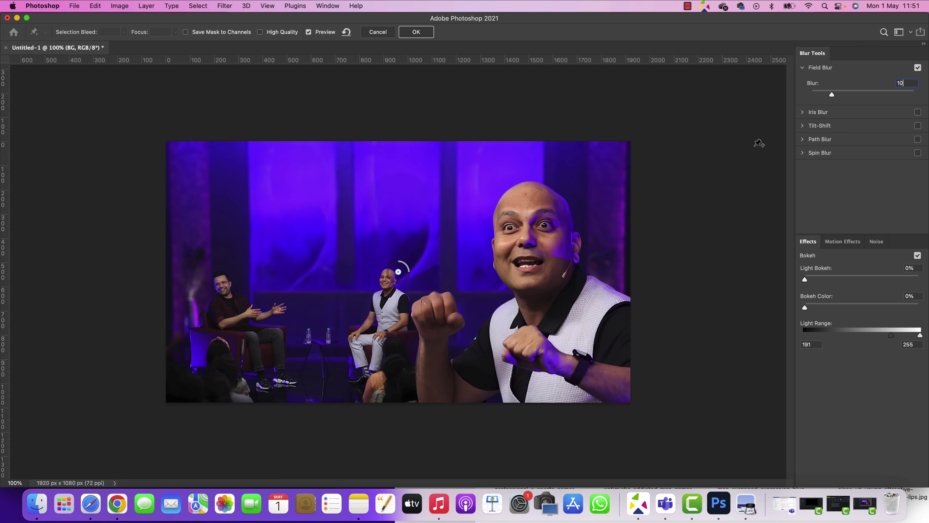
pyautogui.click(416, 32)
# Select the lower part of the canvas across its full width with the Rectangular Marquee and feather the selection 100 pixels.
pyautogui.click(476, 245)
pyautogui.moveTo(10, 75); pyautogui.dragTo(40, 76)
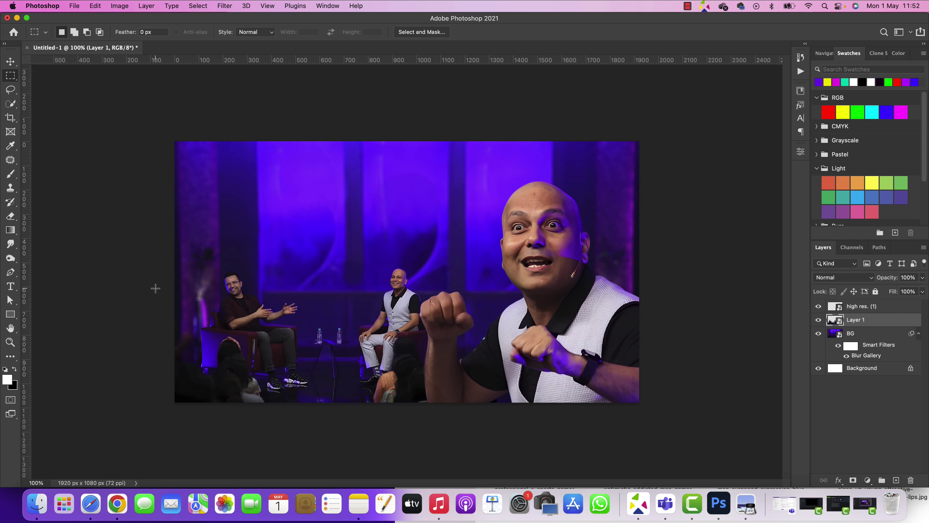
pyautogui.moveTo(156, 293); pyautogui.dragTo(670, 425)
pyautogui.scroll(2, 670, 425)
pyautogui.rightClick(654, 340)
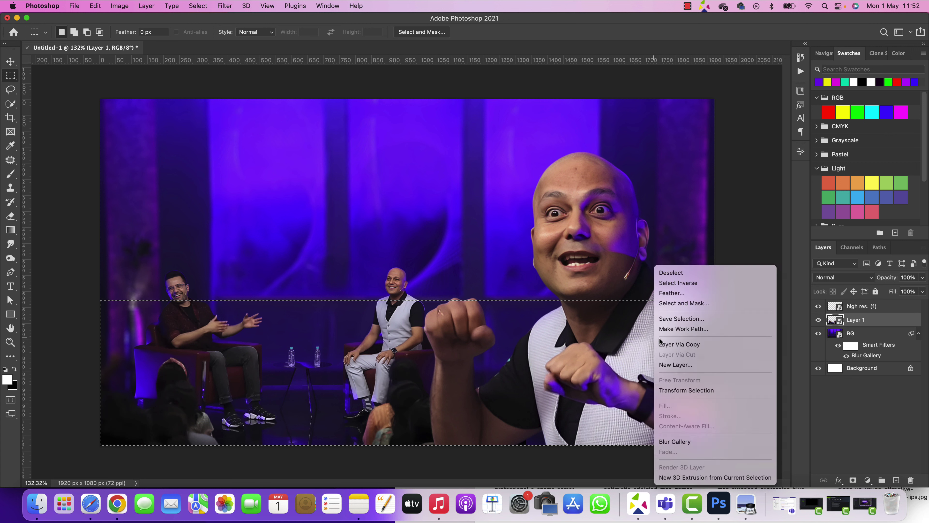
pyautogui.click(686, 294)
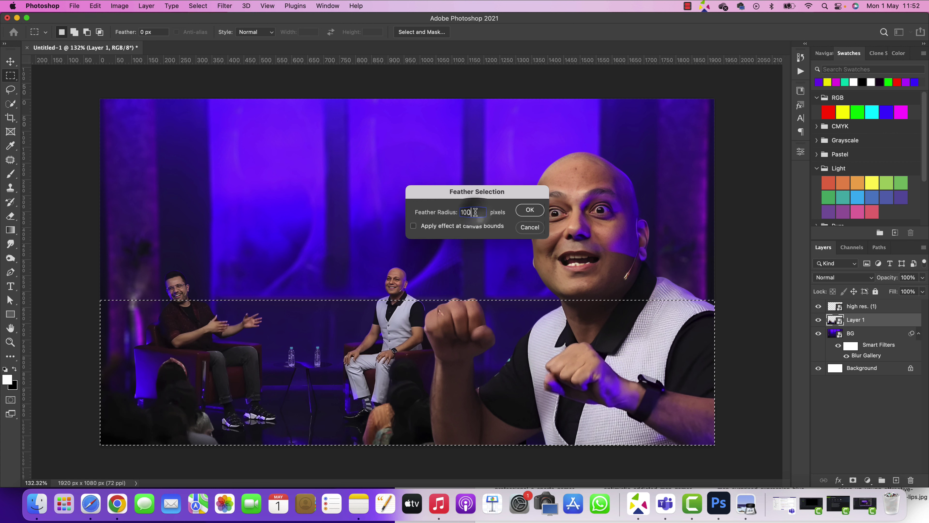
pyautogui.click(530, 210)
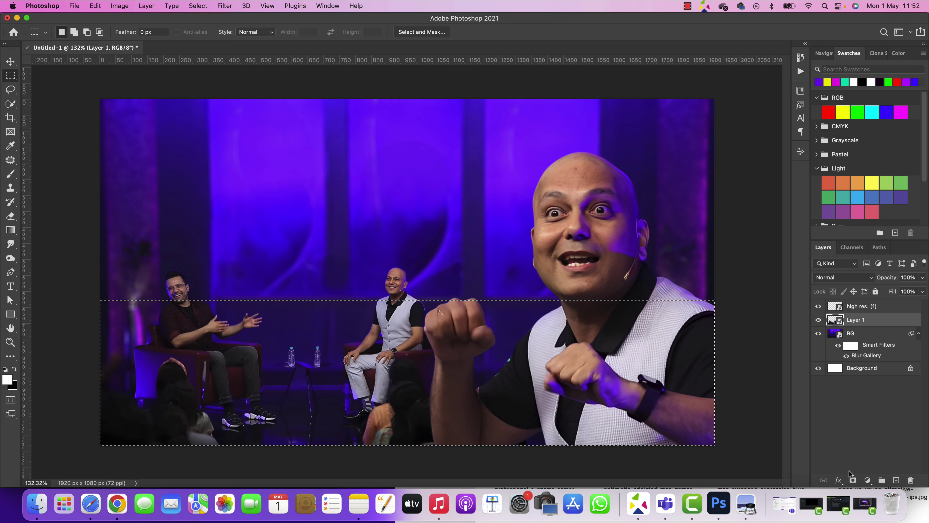
# Add a Solid Color fill layer in very dark blue #030020 from the feathered selection.
pyautogui.click(868, 480)
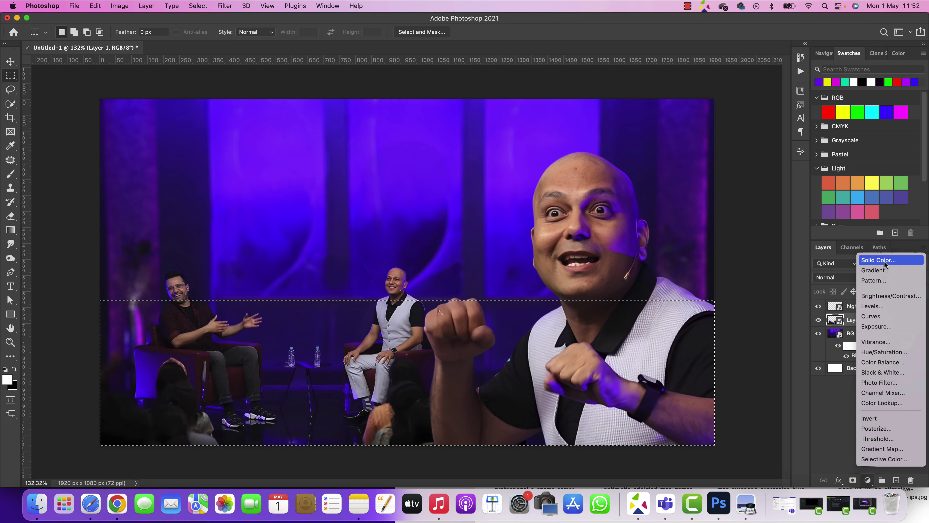
pyautogui.click(877, 260)
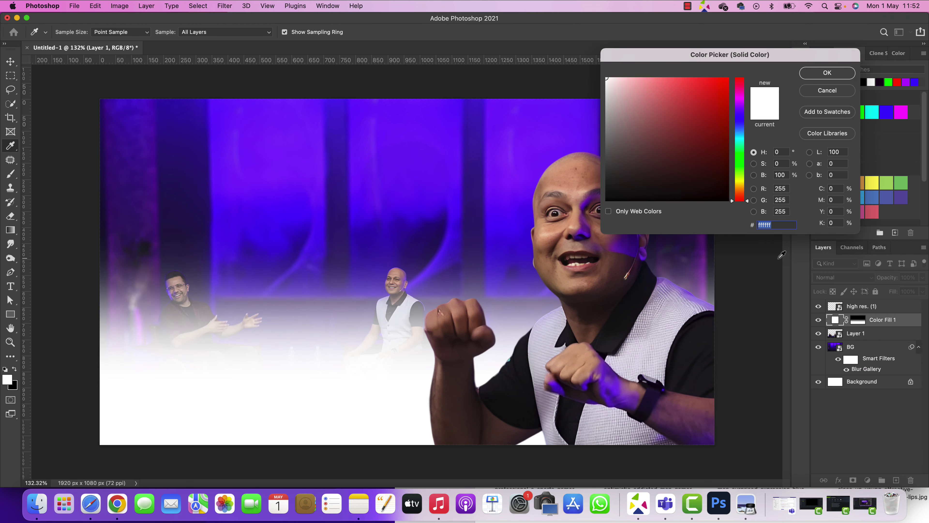
pyautogui.click(739, 117)
pyautogui.moveTo(723, 172); pyautogui.dragTo(736, 186)
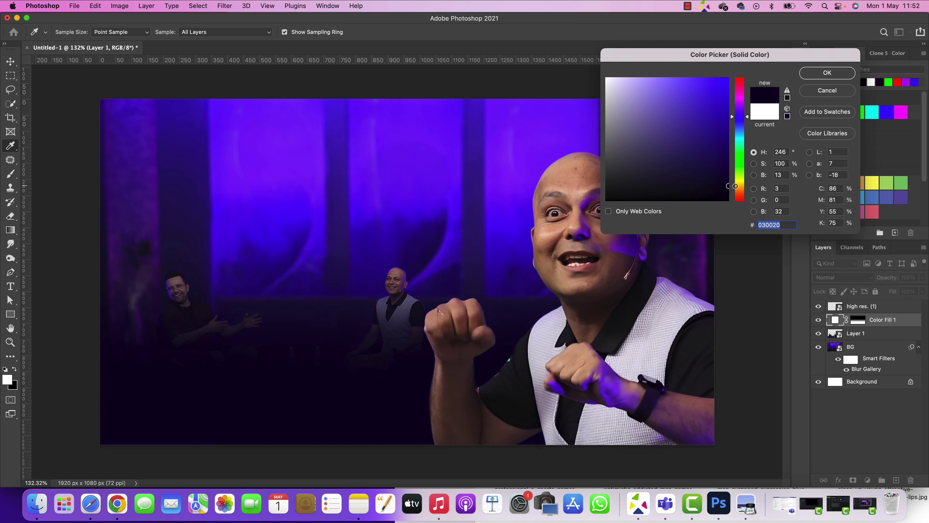
pyautogui.click(832, 75)
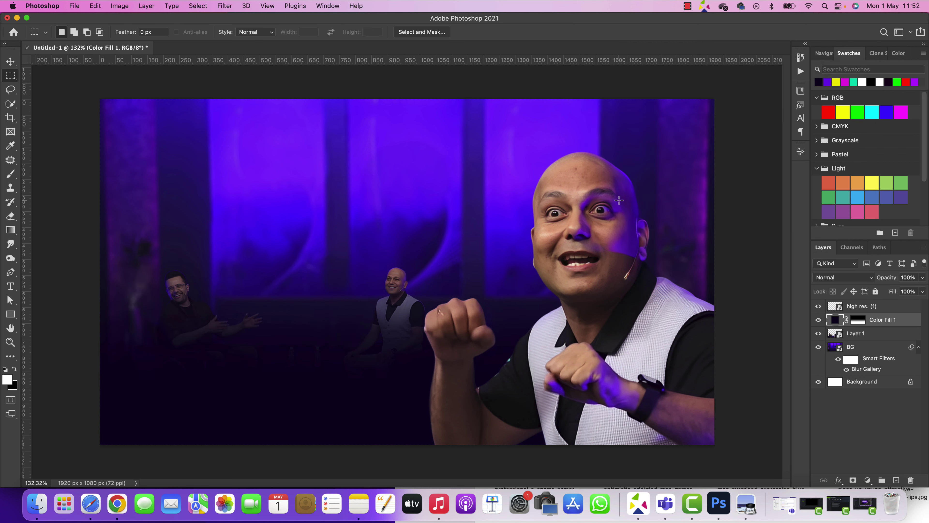
# Shrink the Color Fill 1 layer's height by lowering its upper edge, and raise the seated men's cutout slightly.
pyautogui.press('v')
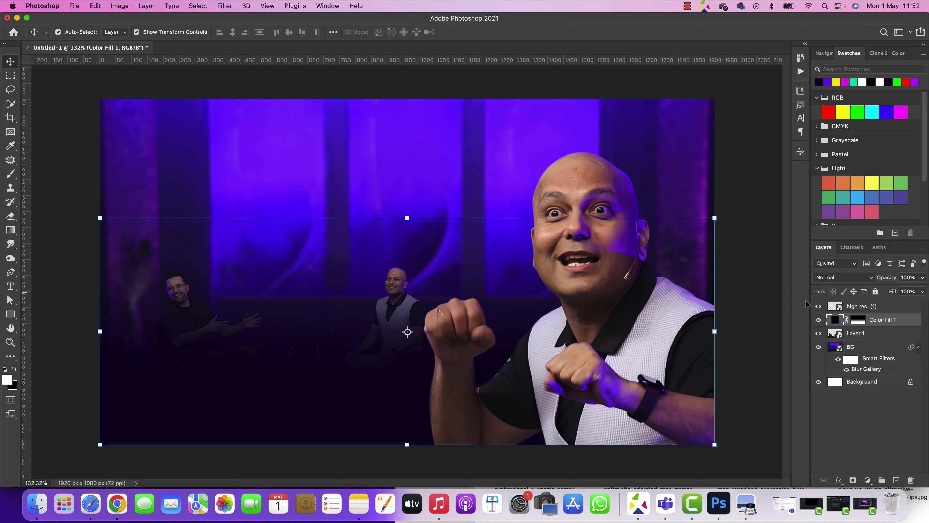
pyautogui.moveTo(409, 217); pyautogui.dragTo(399, 277)
pyautogui.press('Return')
pyautogui.click(395, 289)
# Reduce the Color Fill 1 layer's opacity to 80%.
pyautogui.press('z')
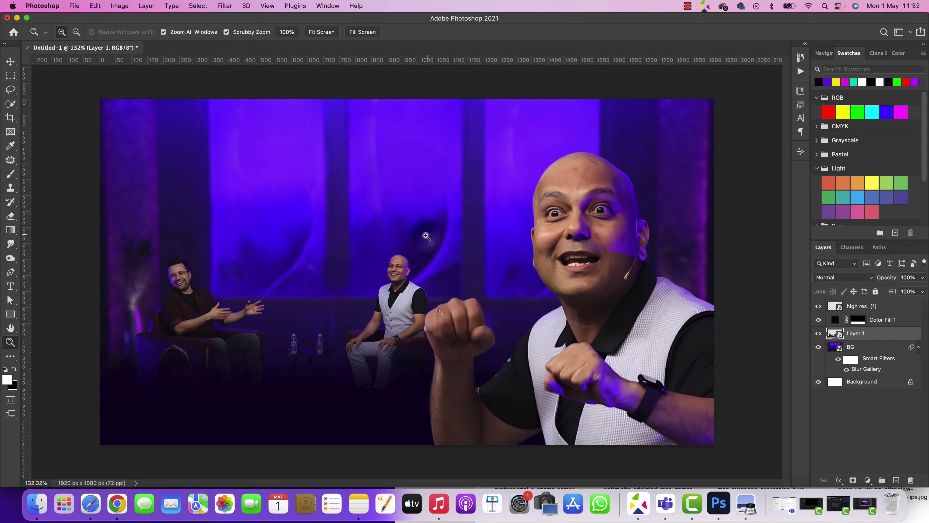
pyautogui.press('super+minus')
pyautogui.click(877, 324)
pyautogui.moveTo(890, 278); pyautogui.dragTo(884, 278)
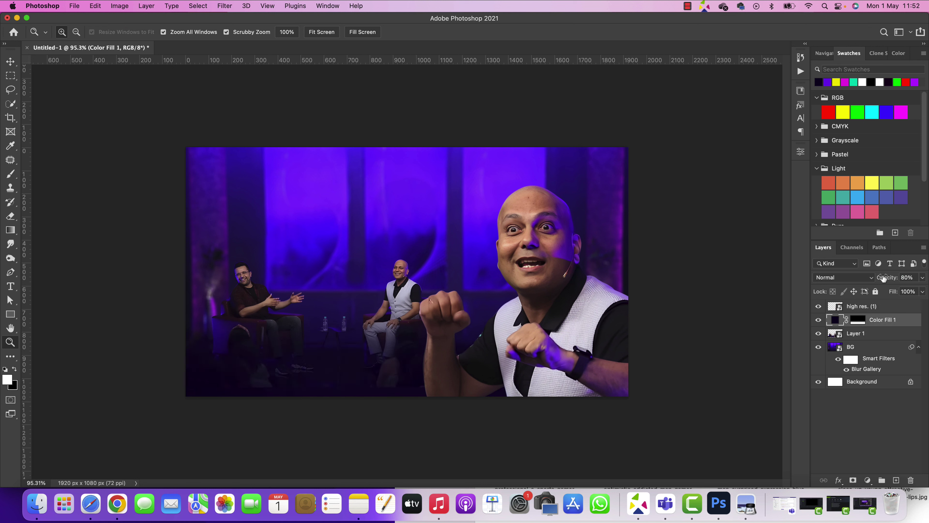
# Nudge the seated men's cutout slightly up and add a layer mask to Layer 1.
pyautogui.press('v')
pyautogui.moveTo(245, 364); pyautogui.dragTo(248, 359)
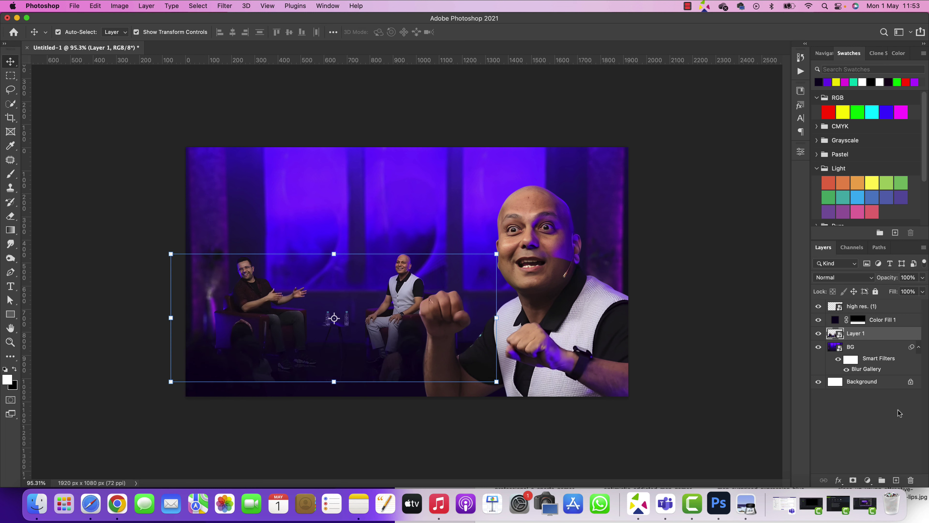
pyautogui.click(853, 480)
pyautogui.click(835, 333)
pyautogui.click(58, 32)
# Brighten Layer 1 with a Curves adjustment, raising the RGB midpoint from input 134 to output 157.
pyautogui.press('super+m')
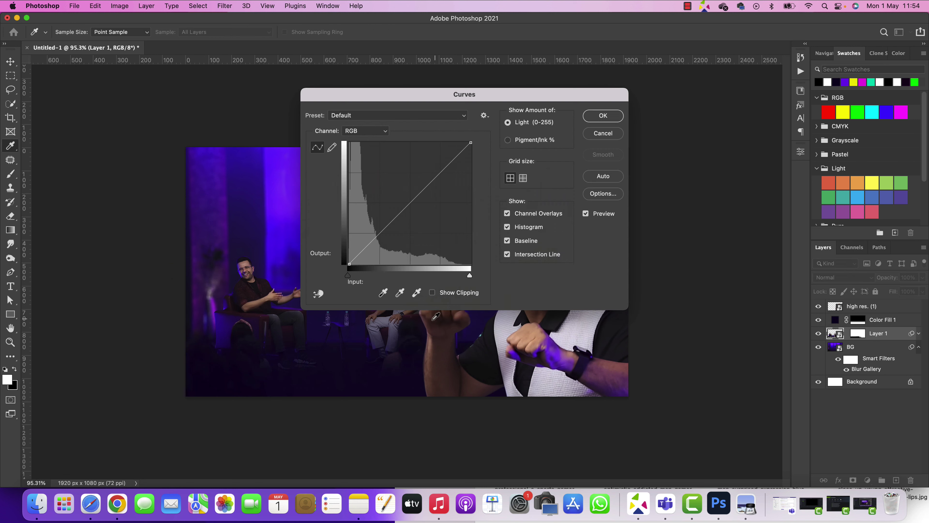
pyautogui.moveTo(469, 96); pyautogui.dragTo(723, 120)
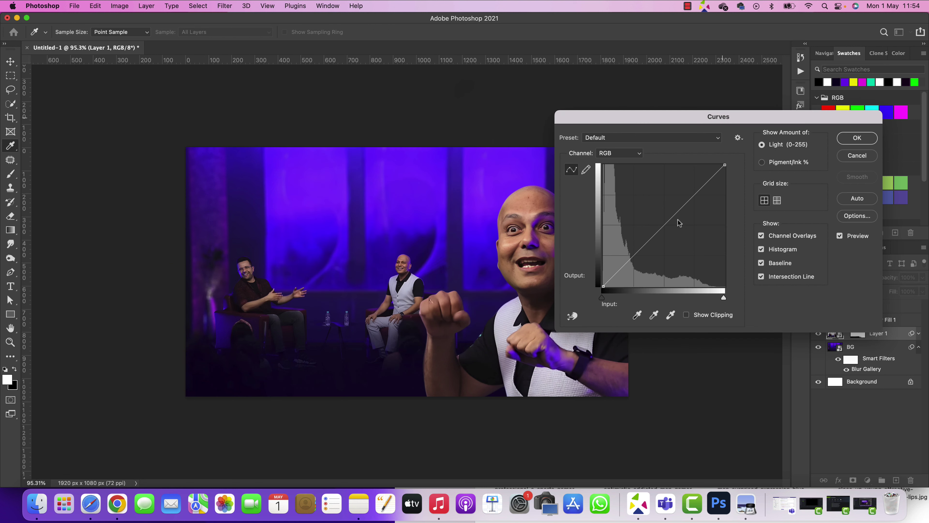
pyautogui.moveTo(675, 221)
pyautogui.mouseDown()
pyautogui.moveTo(669, 208)
pyautogui.moveTo(664, 215)
pyautogui.moveTo(679, 200)
pyautogui.moveTo(668, 211)
pyautogui.mouseUp()
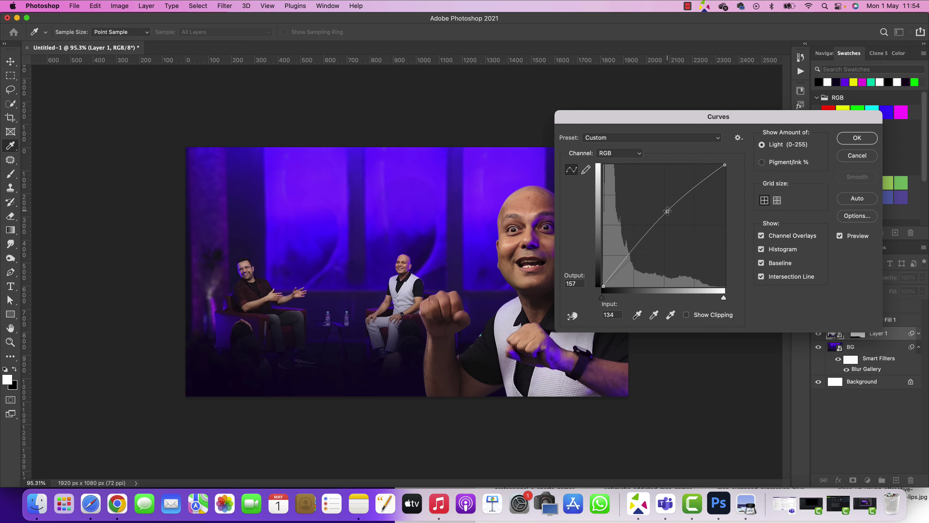
pyautogui.click(857, 138)
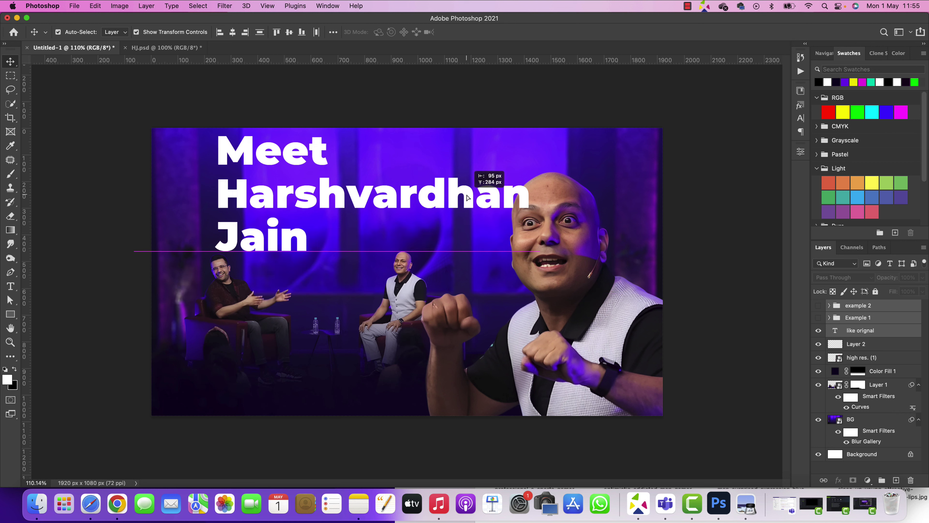
# Scale the three-line title text up to 107.89% and position it in the canvas's upper-left area.
pyautogui.click(485, 180)
pyautogui.moveTo(535, 198); pyautogui.dragTo(571, 239)
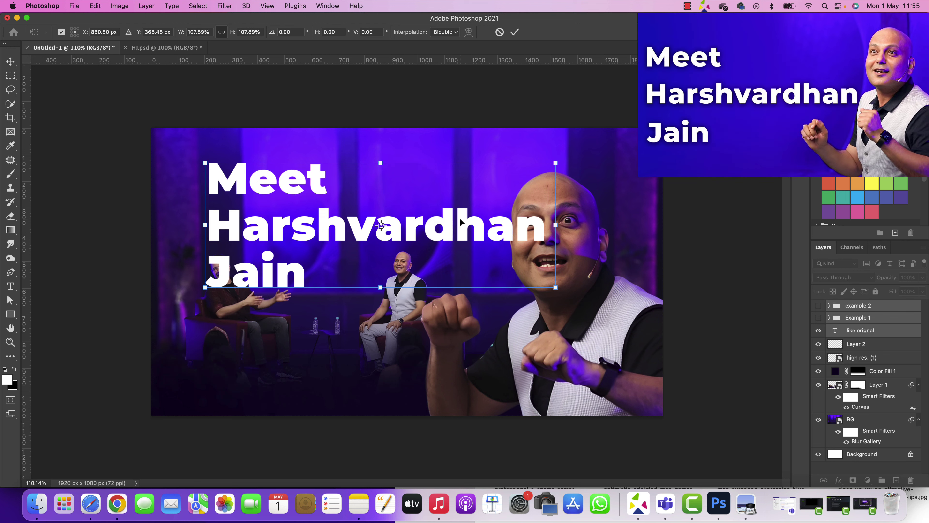
pyautogui.moveTo(459, 226); pyautogui.dragTo(433, 258)
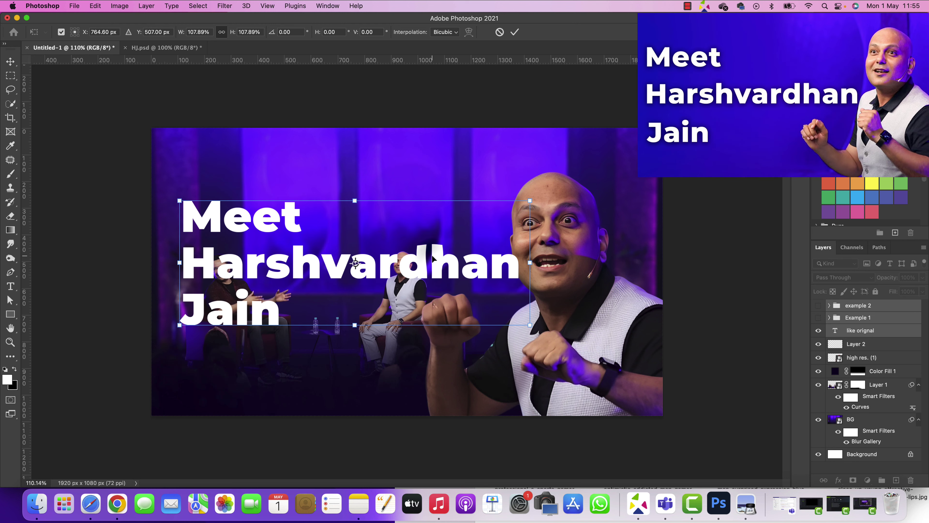
pyautogui.press('Return')
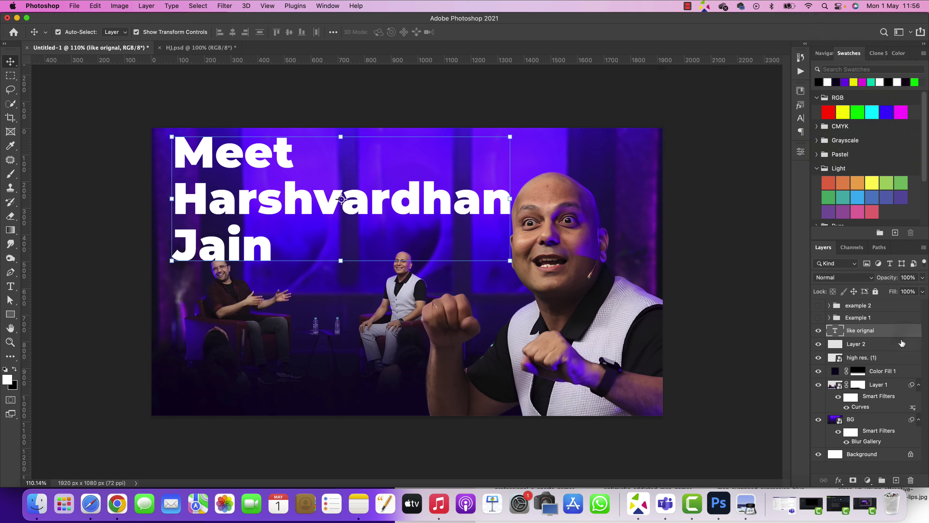
# Hide the like orignal title layer, show the Example 1 group and select its black guest-name text.
pyautogui.click(819, 331)
pyautogui.click(818, 318)
pyautogui.click(438, 179)
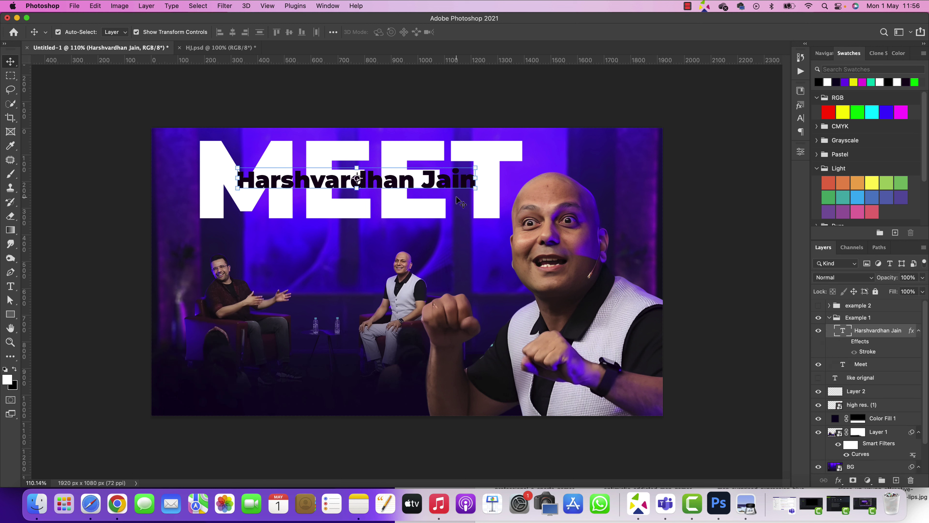
# Show the example 2 group instead of Example 1 and shift its two-line title slightly left and up.
pyautogui.click(819, 318)
pyautogui.click(819, 306)
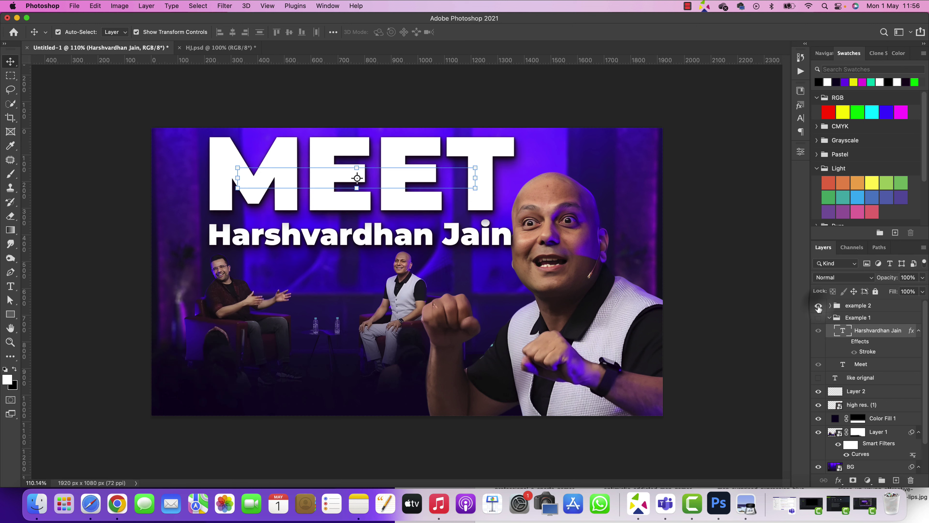
pyautogui.click(500, 158)
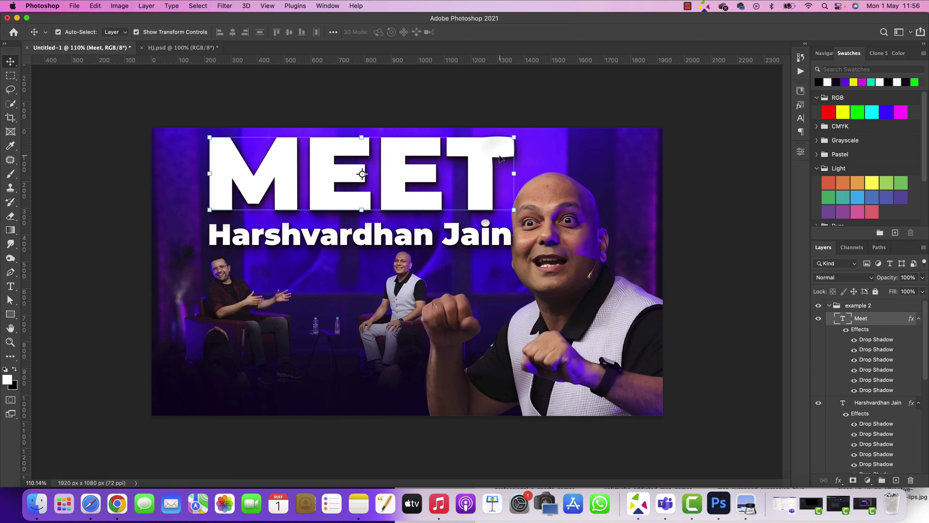
pyautogui.click(469, 243)
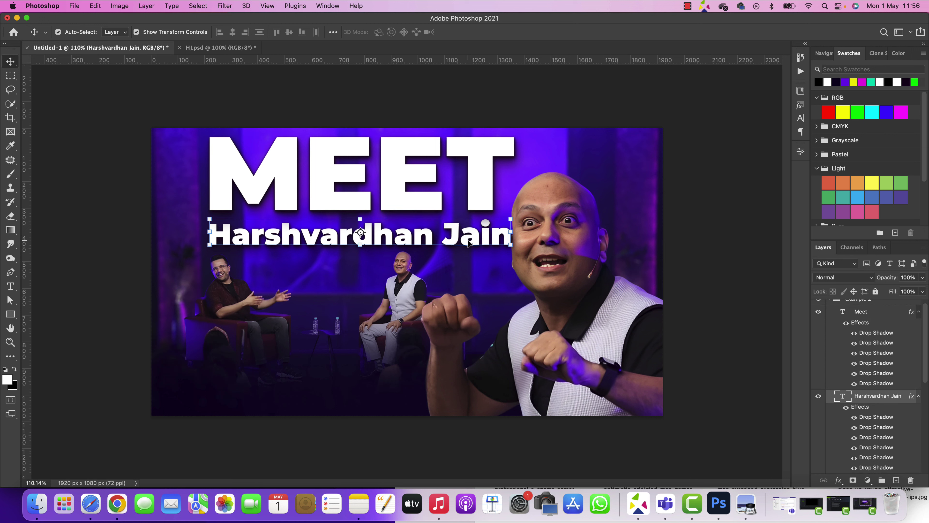
pyautogui.hotkey('ctrl', 'z')
pyautogui.hotkey('ctrl', 'shift', 'z')
pyautogui.click(480, 201)
pyautogui.moveTo(481, 200); pyautogui.dragTo(456, 201)
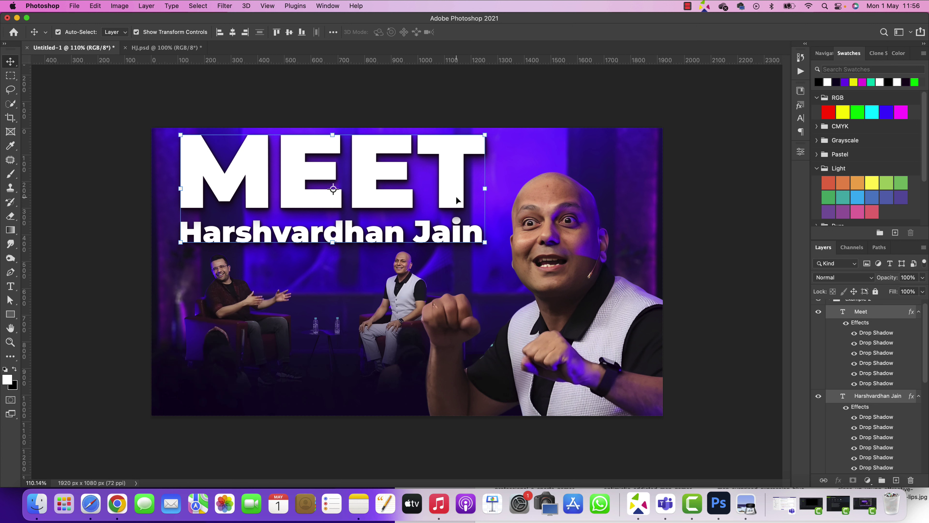
# Delete the example 2 and Example 1 groups together with the like orignal text layer.
pyautogui.scroll(1, 860, 322)
pyautogui.click(860, 322)
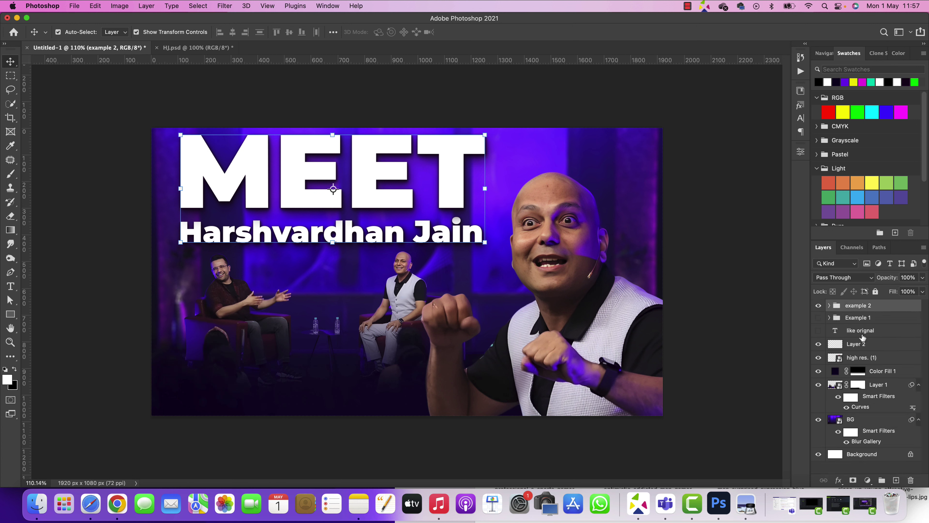
pyautogui.click(862, 336)
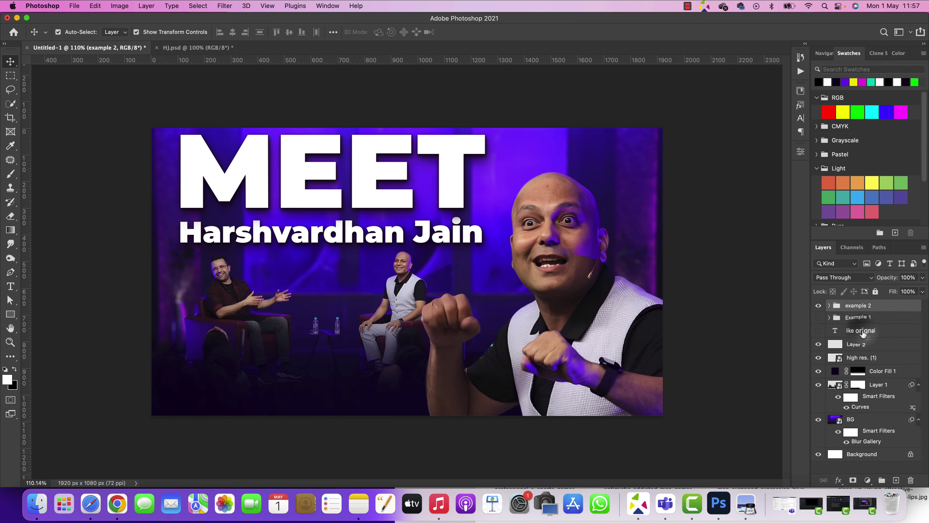
pyautogui.keyDown('shift'); pyautogui.click(871, 312); pyautogui.keyUp('shift')
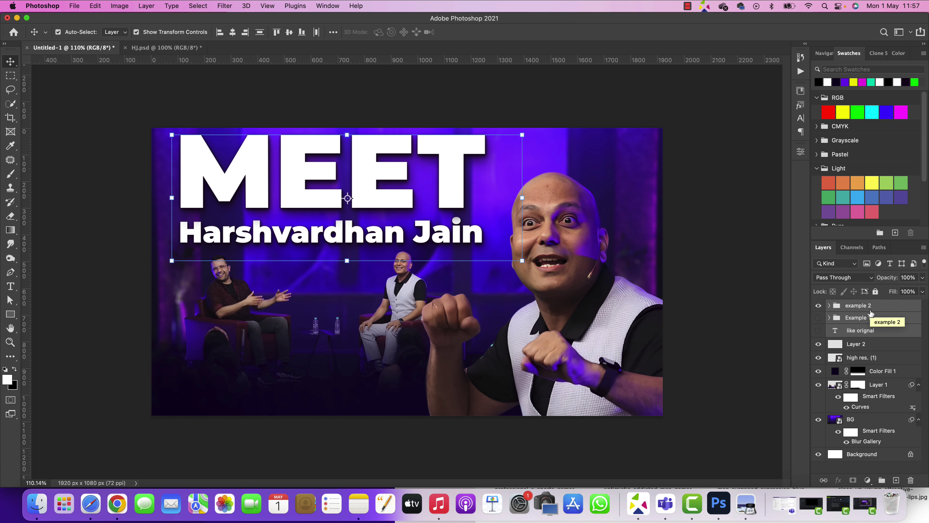
pyautogui.press('Delete')
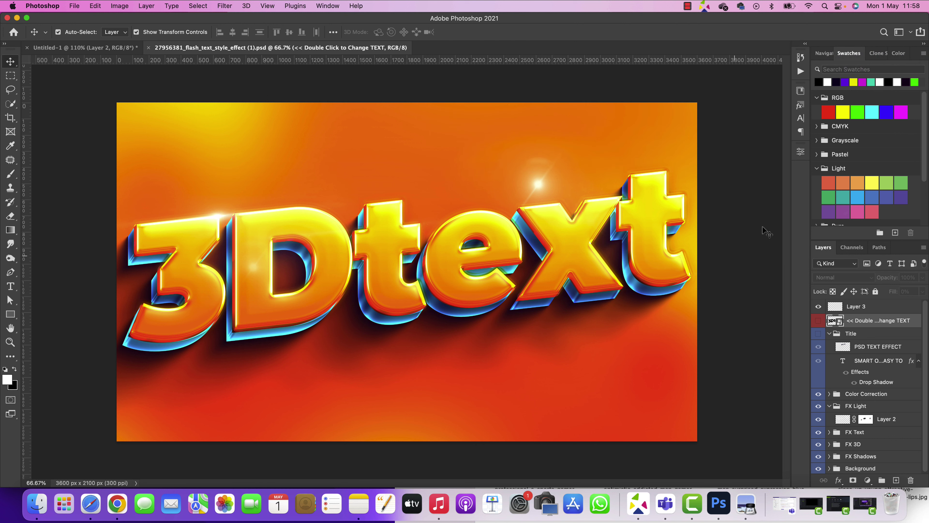
# Open the 3D text template's editable smart object, replace its text with MEET and save it back.
pyautogui.doubleClick(834, 322)
pyautogui.doubleClick(560, 266)
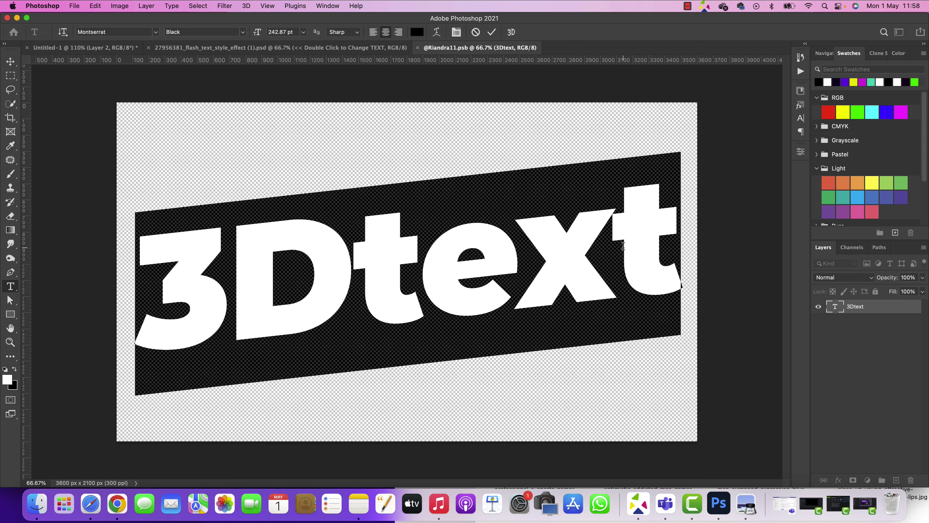
pyautogui.write('MEET')
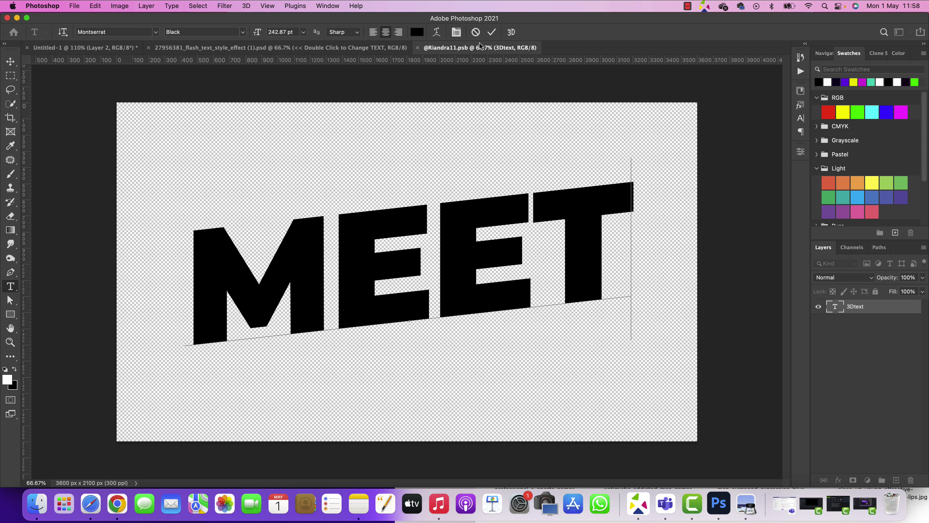
pyautogui.click(492, 32)
pyautogui.press('v')
pyautogui.press('super+s')
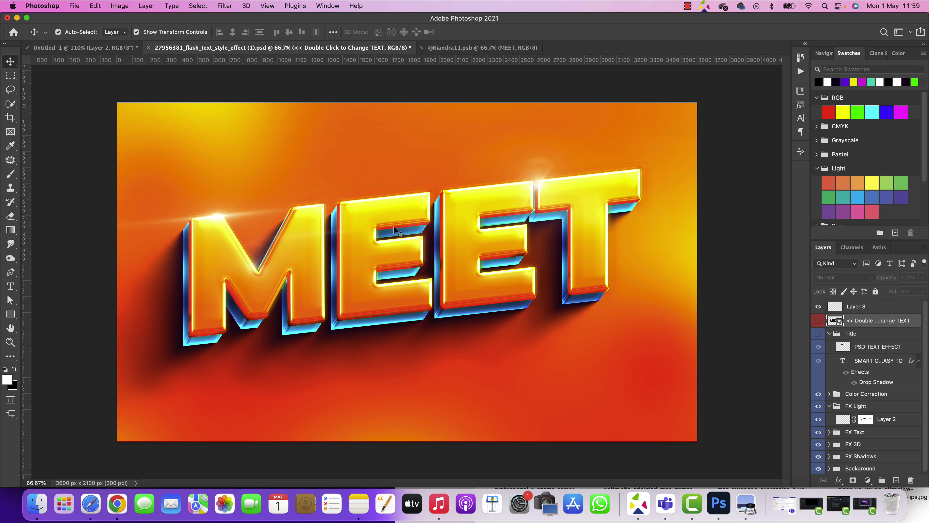
# Hide the template's Background group and stamp all visible layers onto a new layer at the top of the stack.
pyautogui.scroll(-1, 841, 399)
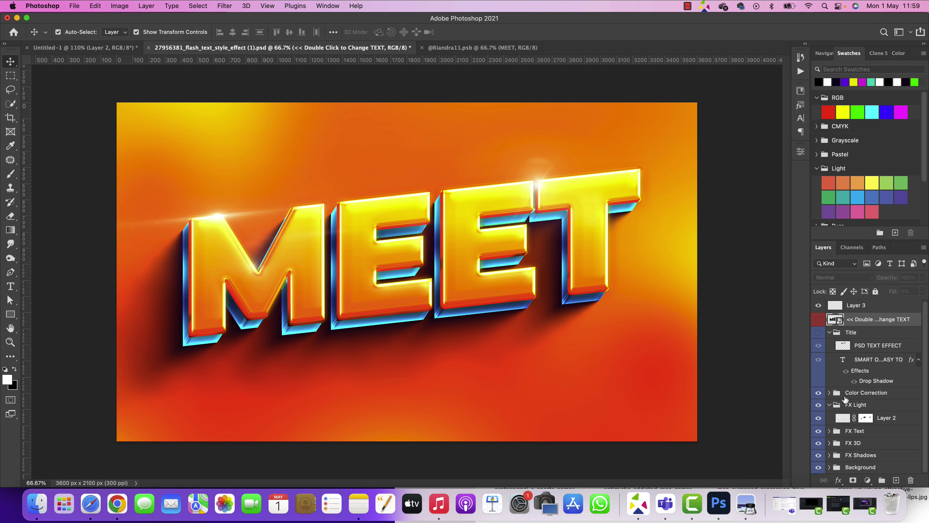
pyautogui.click(819, 469)
pyautogui.click(896, 480)
pyautogui.hotkey('ctrl', 'shift', 'alt', 'e')
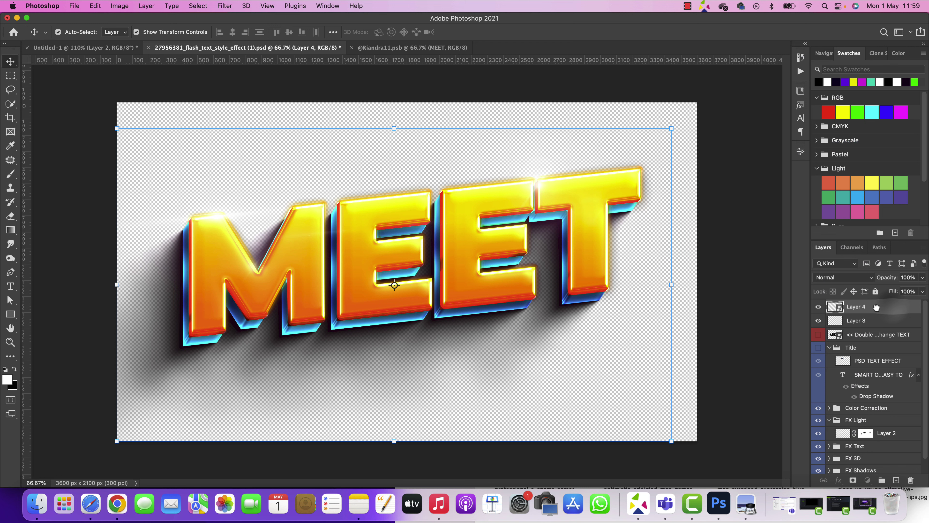
# Transfer the merged 3D MEET layer into the Untitled-1 thumbnail and close the text effect template without saving.
pyautogui.moveTo(886, 303); pyautogui.dragTo(78, 51)
pyautogui.moveTo(79, 50); pyautogui.dragTo(79, 51)
pyautogui.press('super+w')
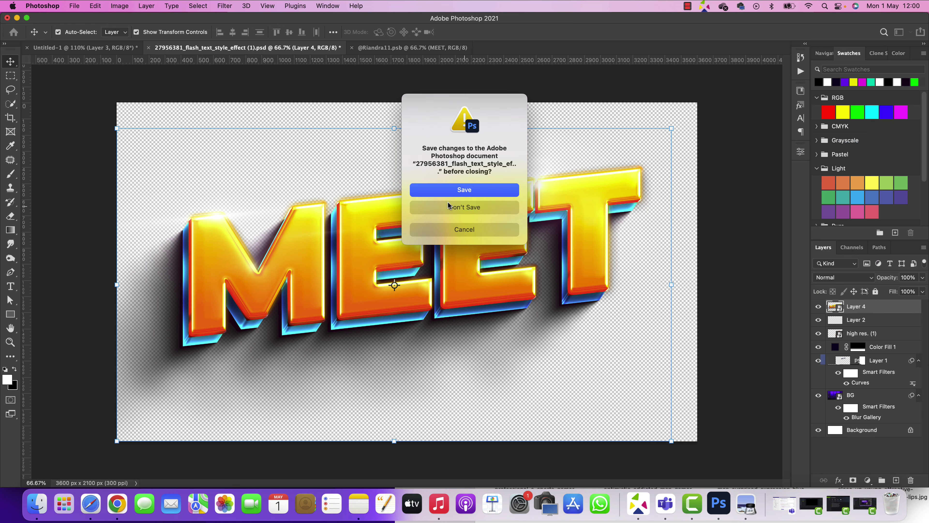
pyautogui.click(474, 207)
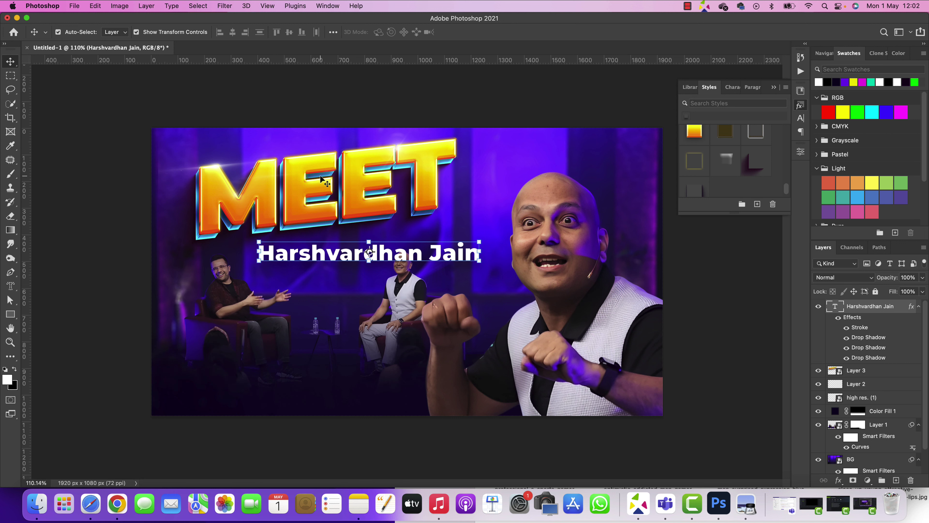
# Apply the multiple drop shadow style to the guest-name text, position it beneath MEET and skew it vertically to -6.56°.
pyautogui.scroll(-2, 723, 182)
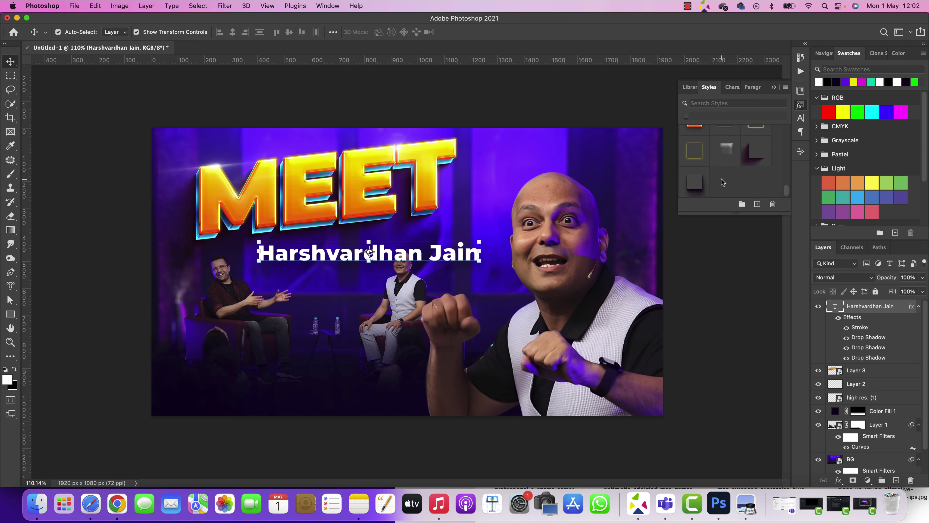
pyautogui.click(695, 181)
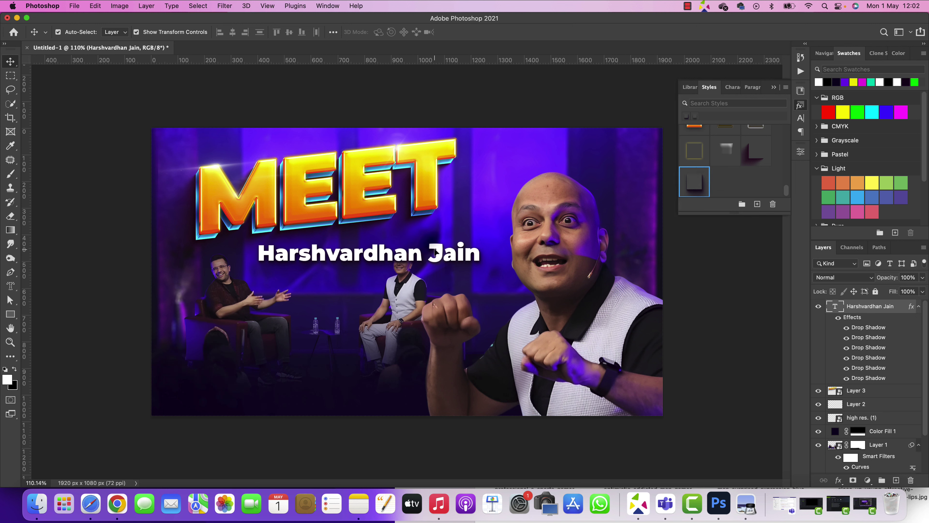
pyautogui.moveTo(434, 252); pyautogui.dragTo(439, 224)
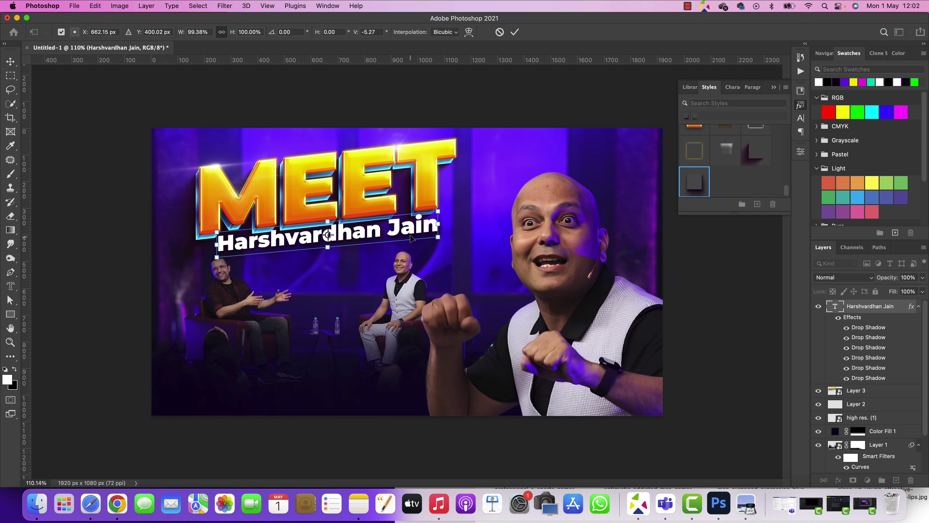
pyautogui.moveTo(217, 245); pyautogui.dragTo(218, 253)
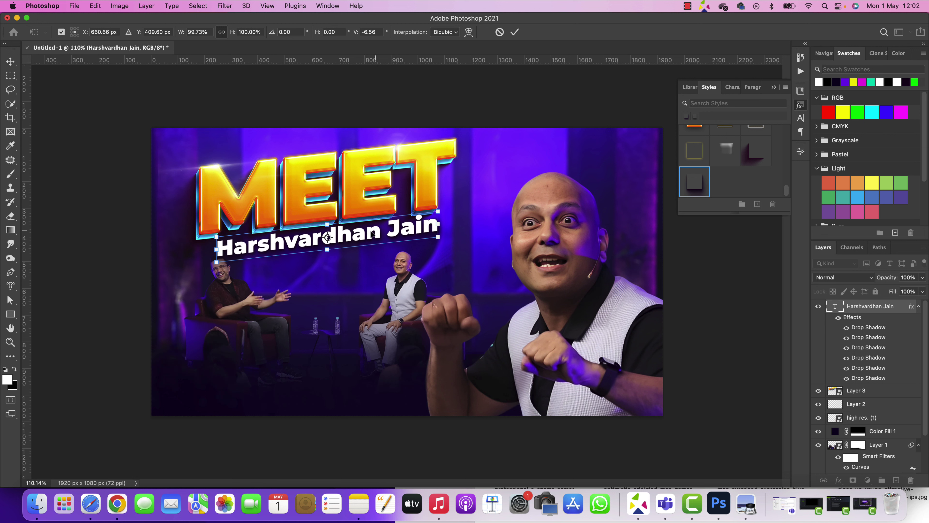
pyautogui.moveTo(372, 235); pyautogui.dragTo(379, 233)
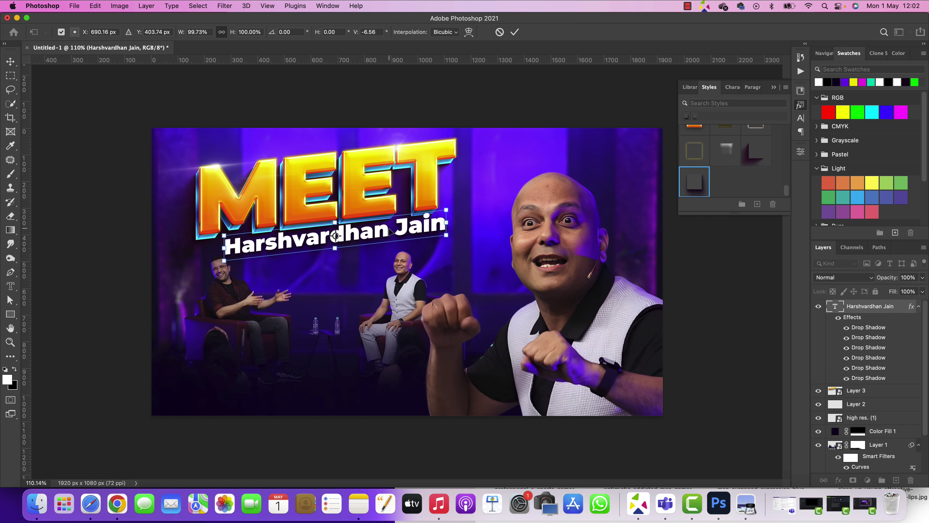
# Scale MEET and the guest-name text together to 103.97% and reposition them above the seated men.
pyautogui.moveTo(368, 185); pyautogui.dragTo(421, 179)
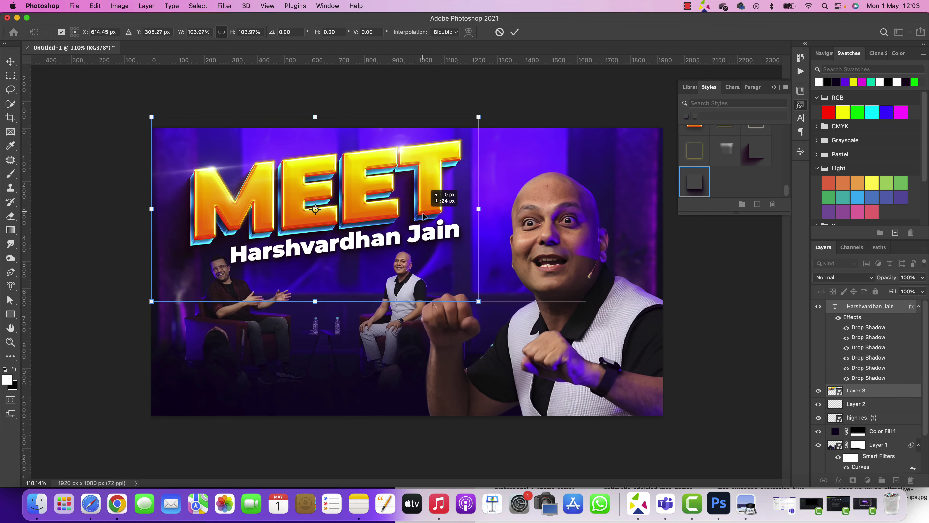
pyautogui.press('Return')
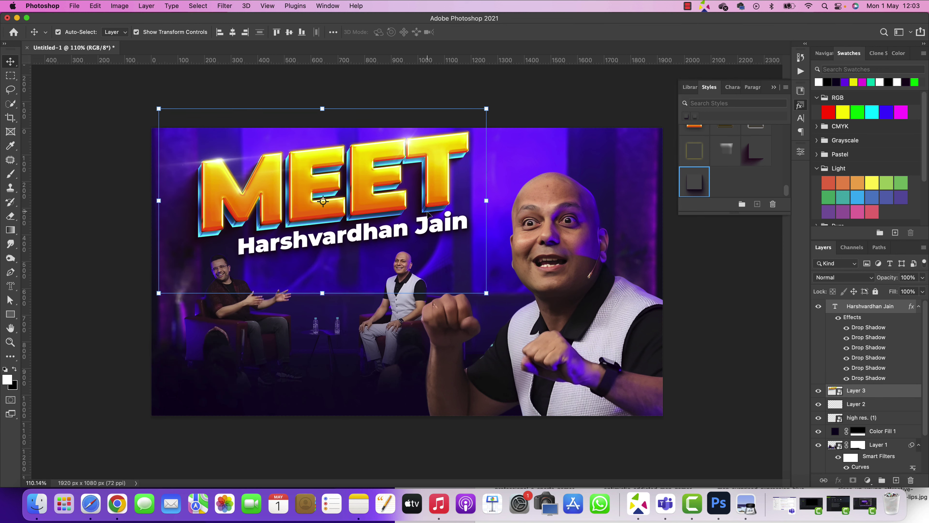
pyautogui.click(428, 206)
pyautogui.click(429, 205)
# Set the guest-name text to All Caps and scale it down to end level with MEET's right edge.
pyautogui.click(439, 227)
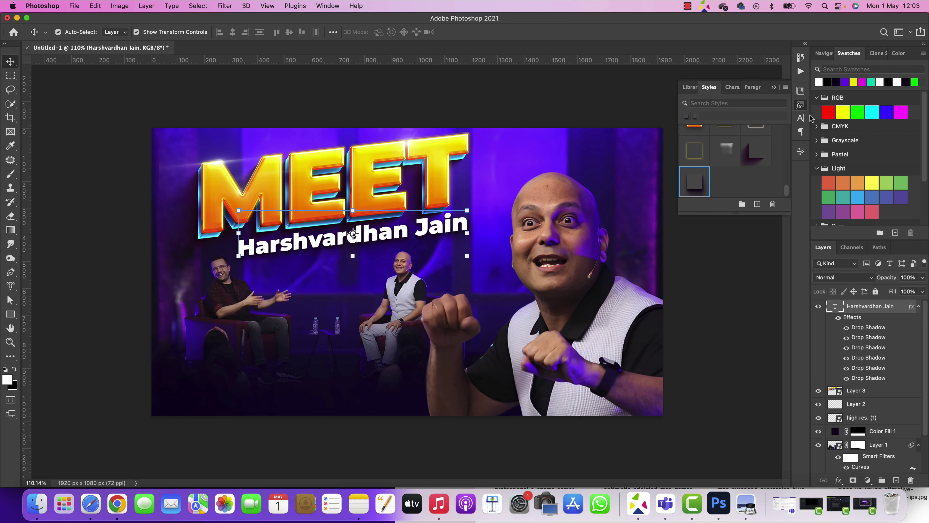
pyautogui.click(801, 117)
pyautogui.click(707, 162)
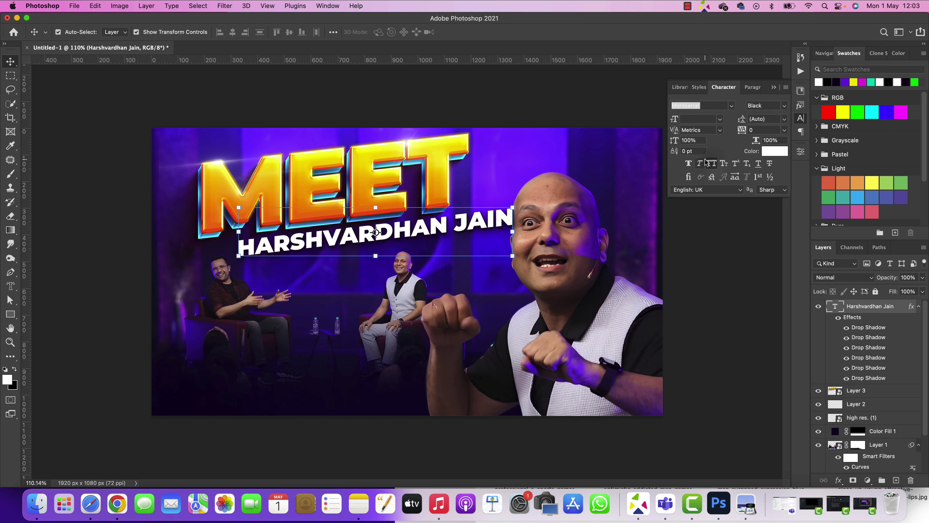
pyautogui.moveTo(512, 231); pyautogui.dragTo(474, 234)
# Select the 3D MEET graphic and add a layer mask to Layer 3.
pyautogui.click(302, 174)
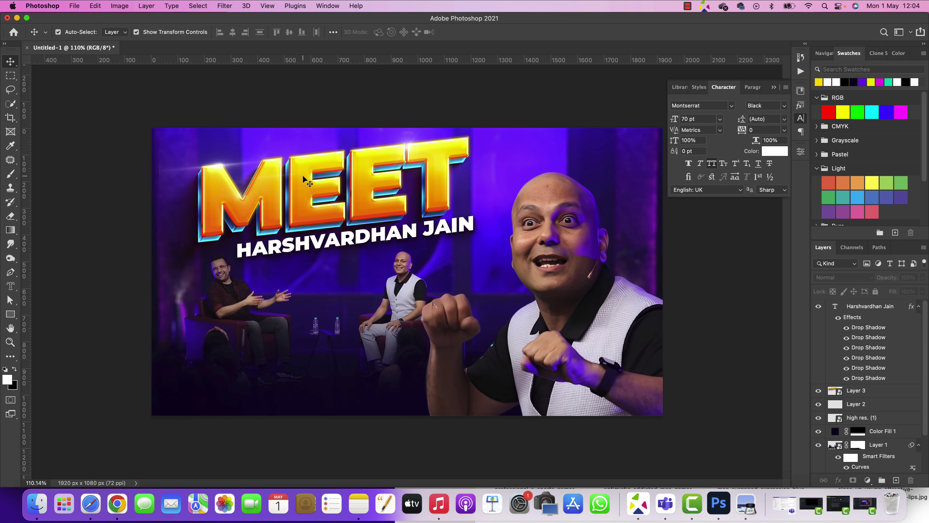
pyautogui.click(302, 174)
pyautogui.click(853, 480)
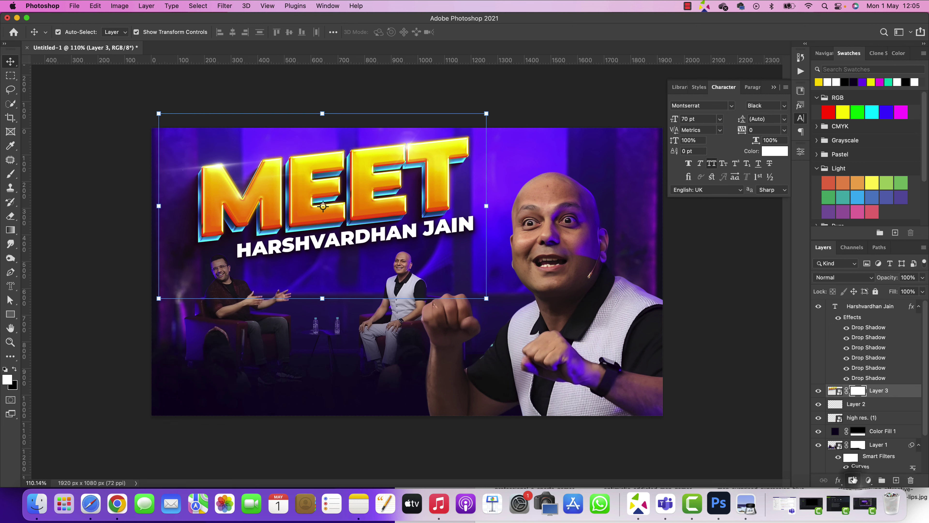
pyautogui.click(43, 178)
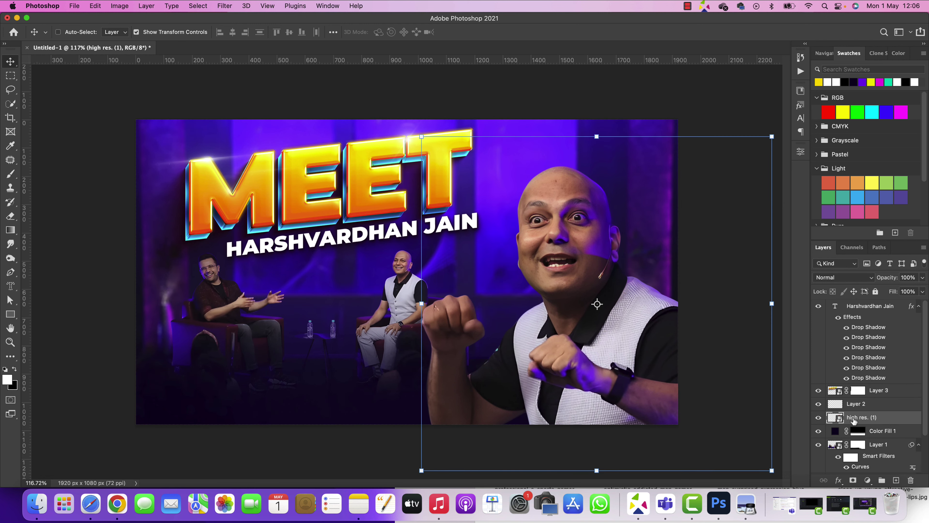
# Duplicate the high res. (1) cutout layer and hide the original.
pyautogui.press('super+j')
pyautogui.click(819, 431)
pyautogui.rightClick(872, 417)
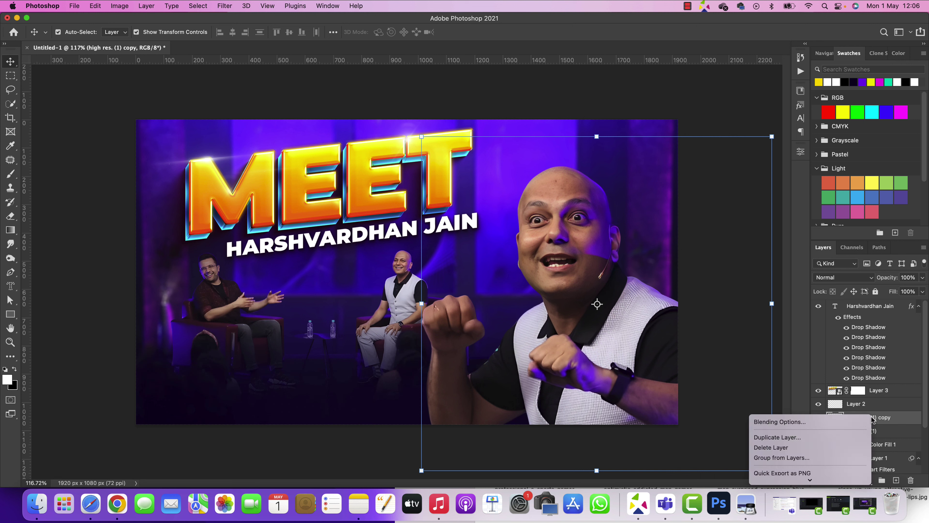
pyautogui.scroll(-10, 807, 437)
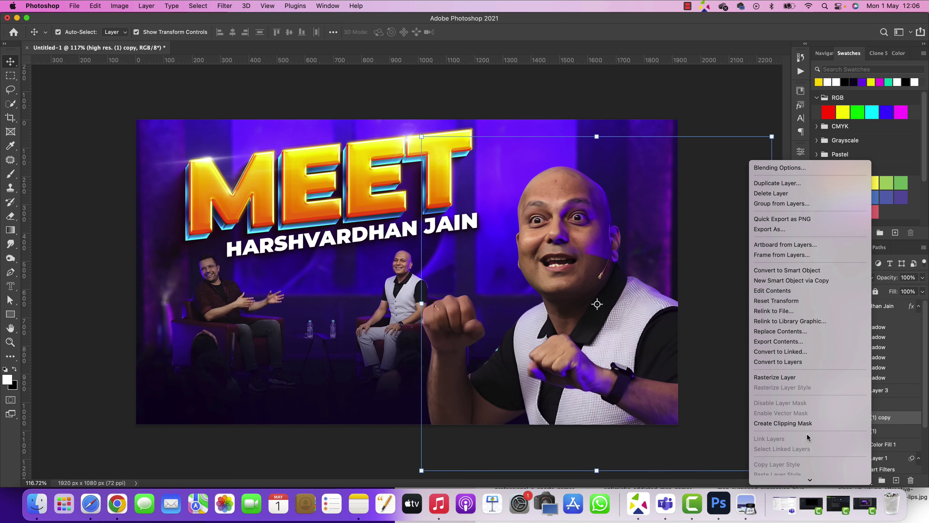
# Open the Camera Raw filter on the high res. (1) copy cutout and set Temperature to +5 and Exposure to +0.20.
pyautogui.click(224, 5)
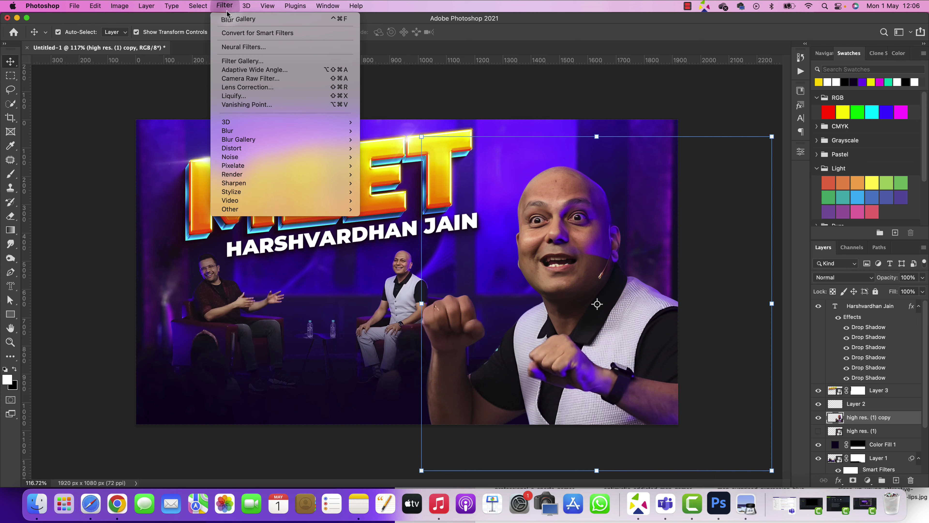
pyautogui.click(247, 79)
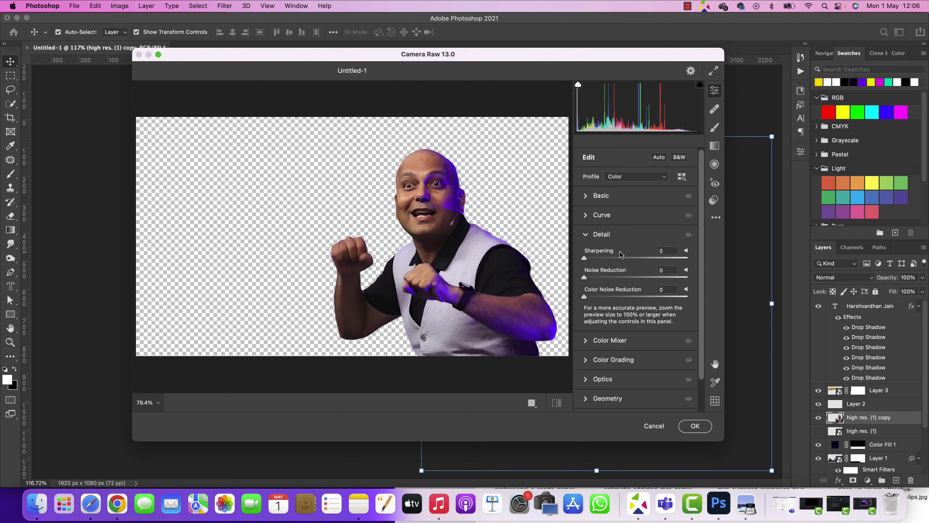
pyautogui.click(590, 196)
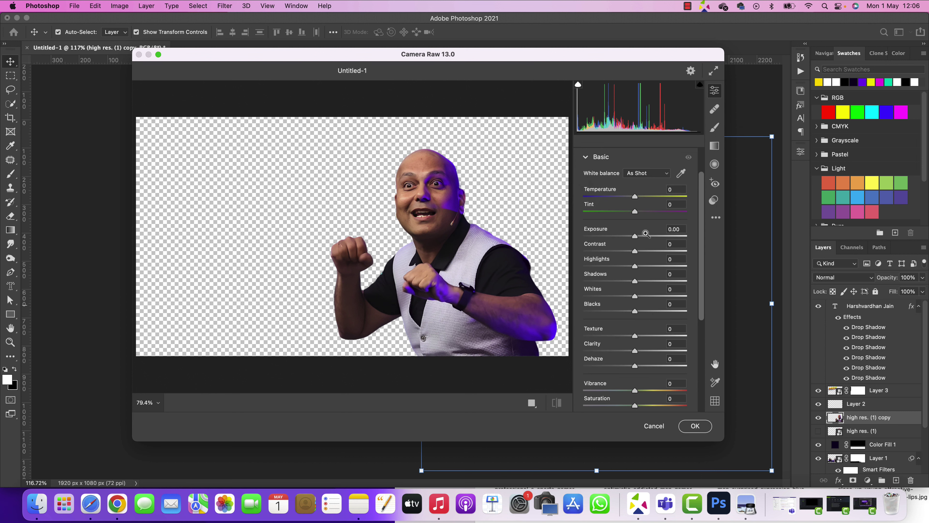
pyautogui.moveTo(636, 197); pyautogui.dragTo(637, 197)
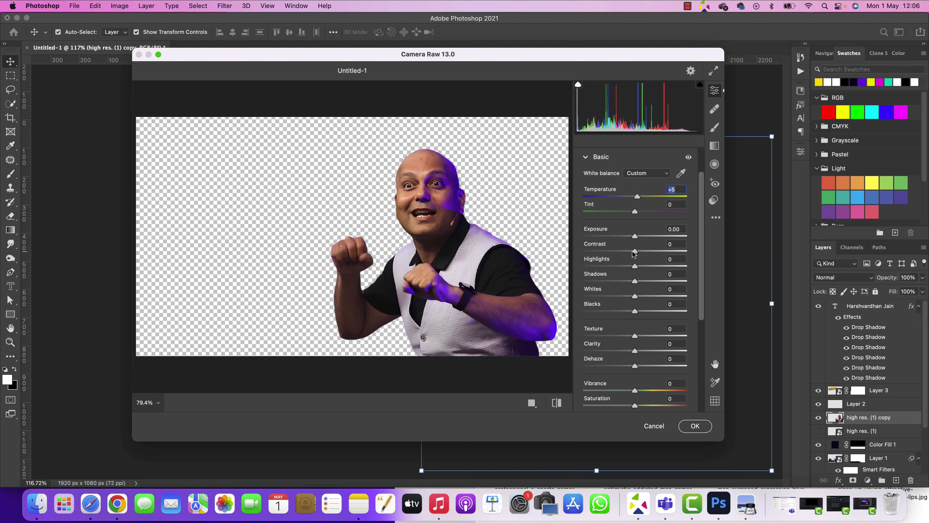
pyautogui.moveTo(635, 237); pyautogui.dragTo(637, 237)
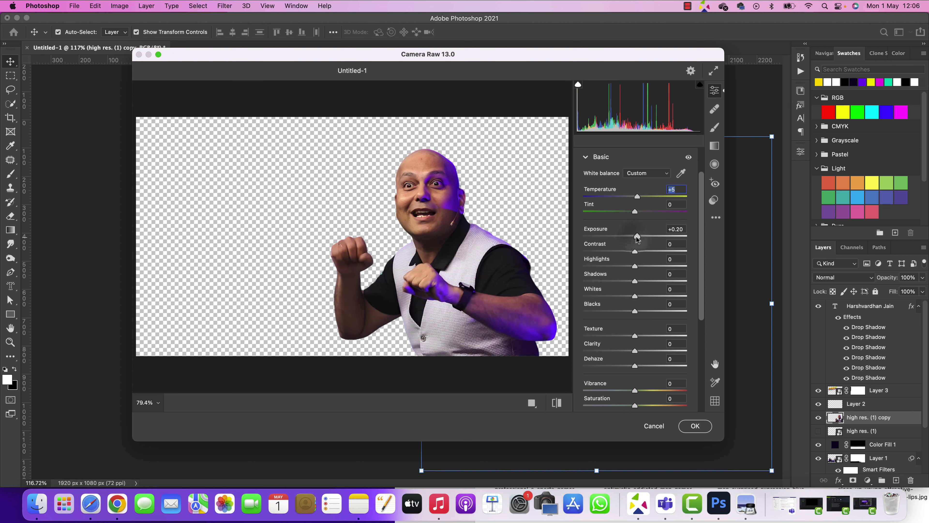
pyautogui.click(638, 237)
# Set the cutout's Texture to +38 and Clarity to +9, and slightly adjust its Vibrance.
pyautogui.moveTo(635, 337)
pyautogui.mouseDown()
pyautogui.moveTo(649, 339)
pyautogui.moveTo(642, 350)
pyautogui.mouseUp()
pyautogui.click(654, 337)
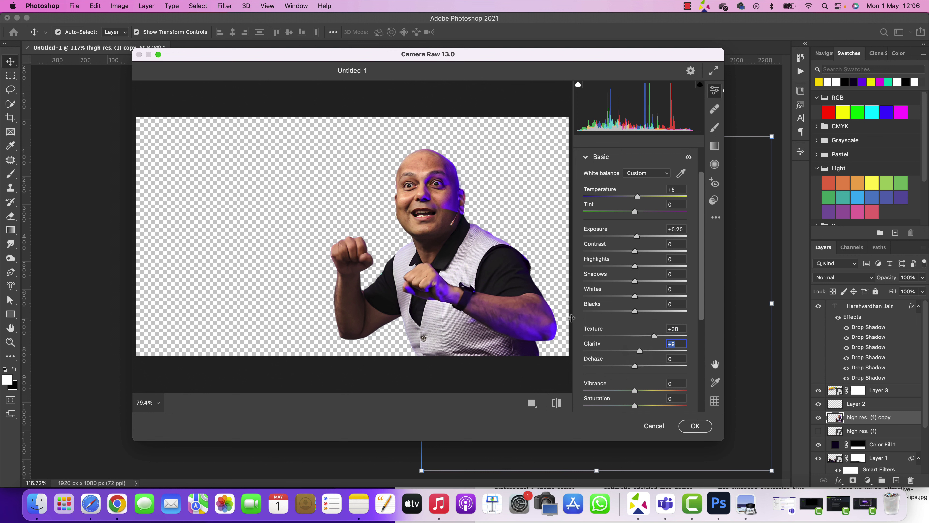
pyautogui.click(637, 390)
pyautogui.click(636, 390)
# Set the cutout's Sharpening to 54 and apply the Camera Raw filter.
pyautogui.click(588, 158)
pyautogui.click(591, 236)
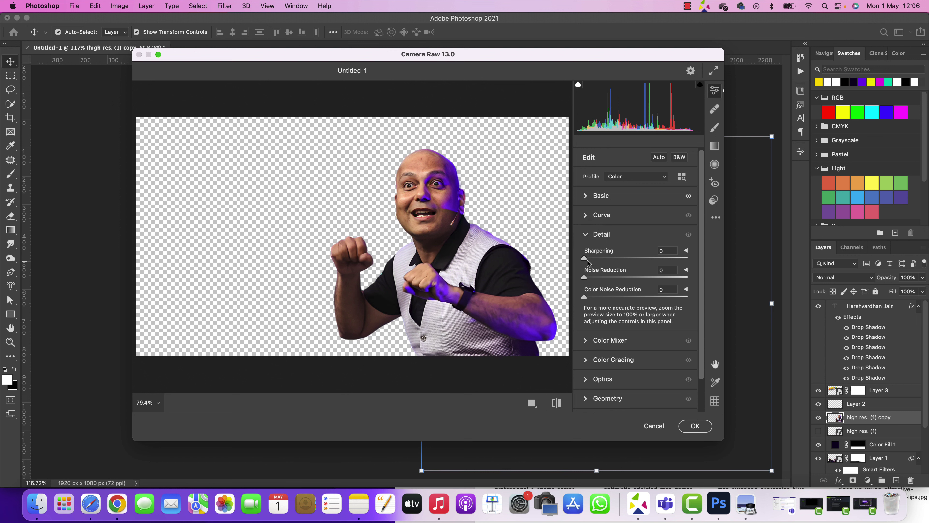
pyautogui.moveTo(587, 260); pyautogui.dragTo(621, 260)
pyautogui.click(440, 219)
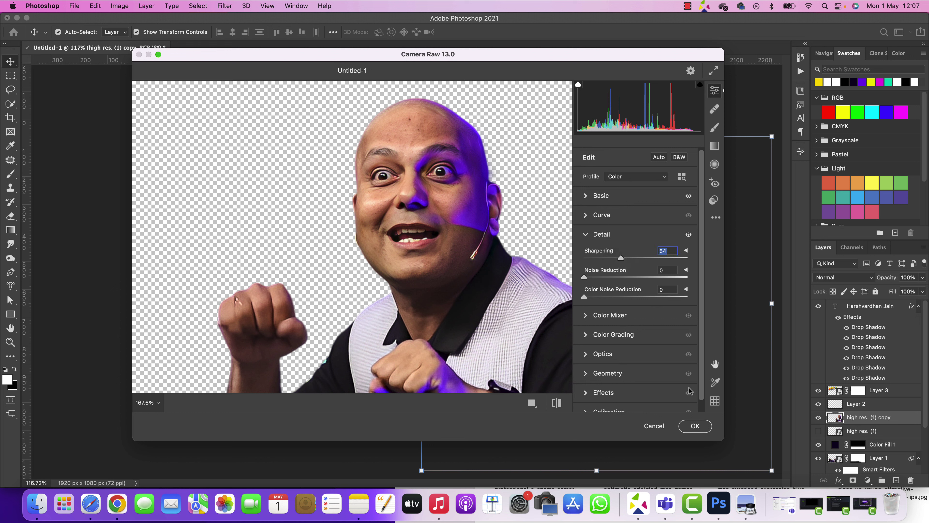
pyautogui.click(695, 427)
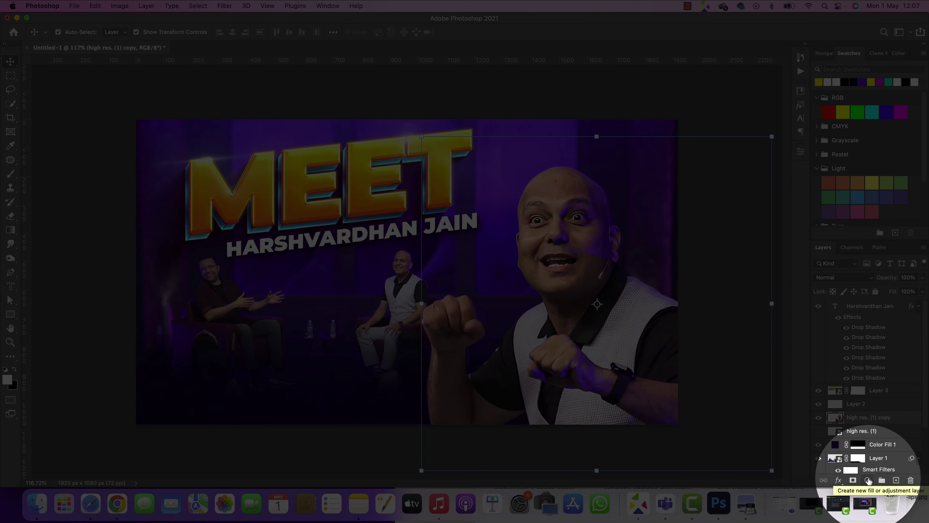
# Add a colorized Hue/Saturation adjustment with Hue 24, Saturation 75 and Lightness +14, clipped to the high res. (1) copy cutout.
pyautogui.click(868, 480)
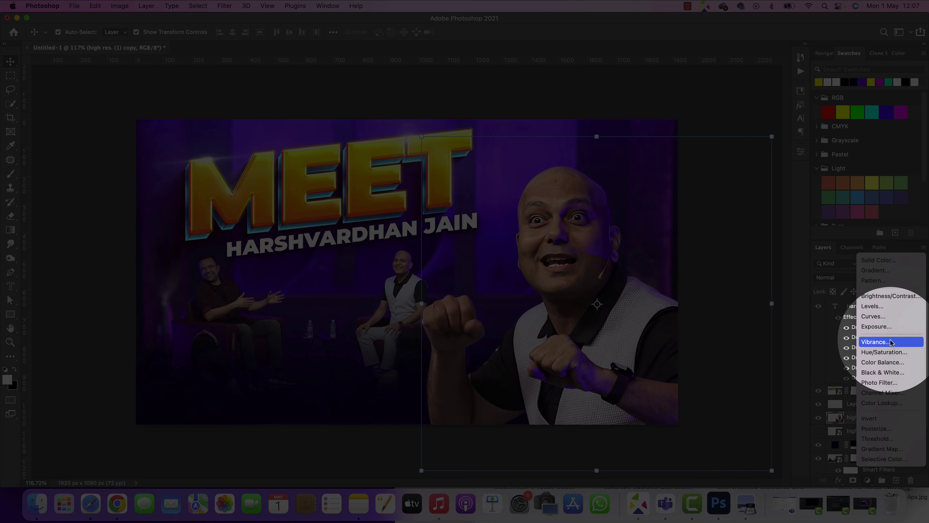
pyautogui.click(886, 352)
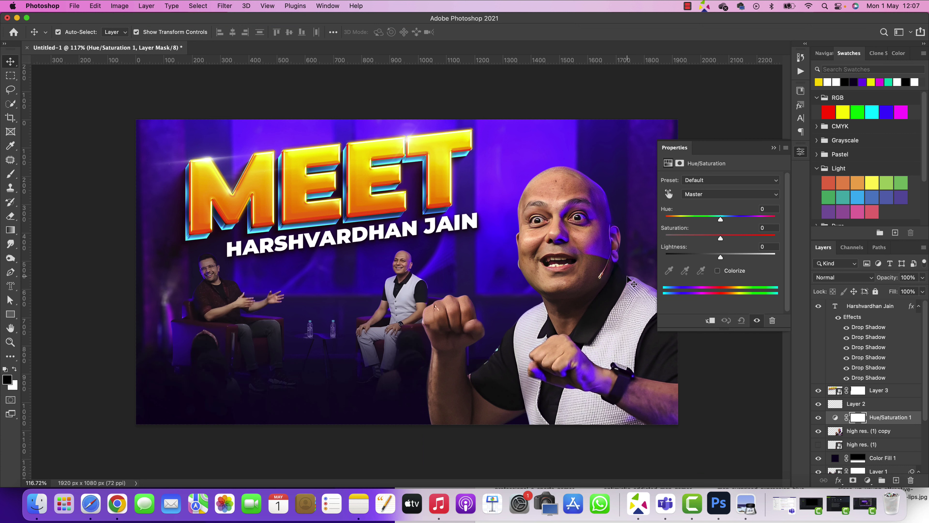
pyautogui.click(718, 271)
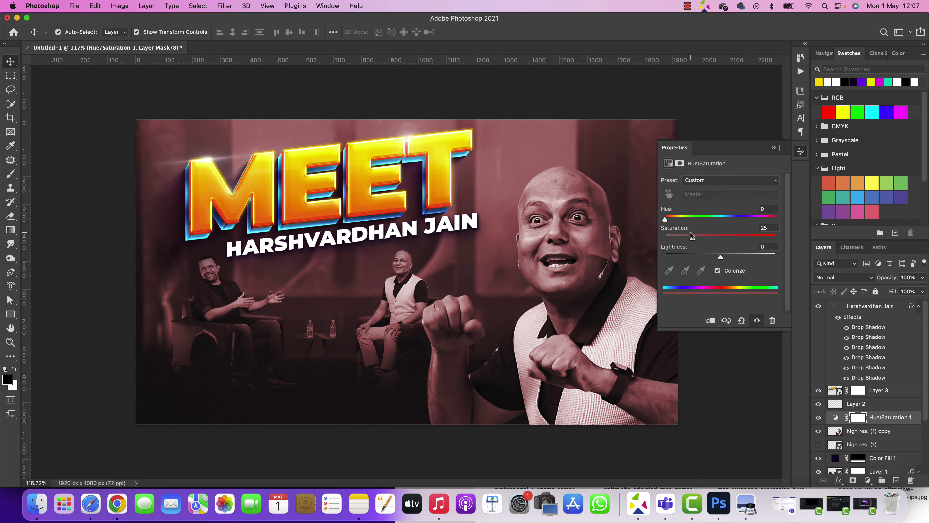
pyautogui.moveTo(671, 217); pyautogui.dragTo(672, 220)
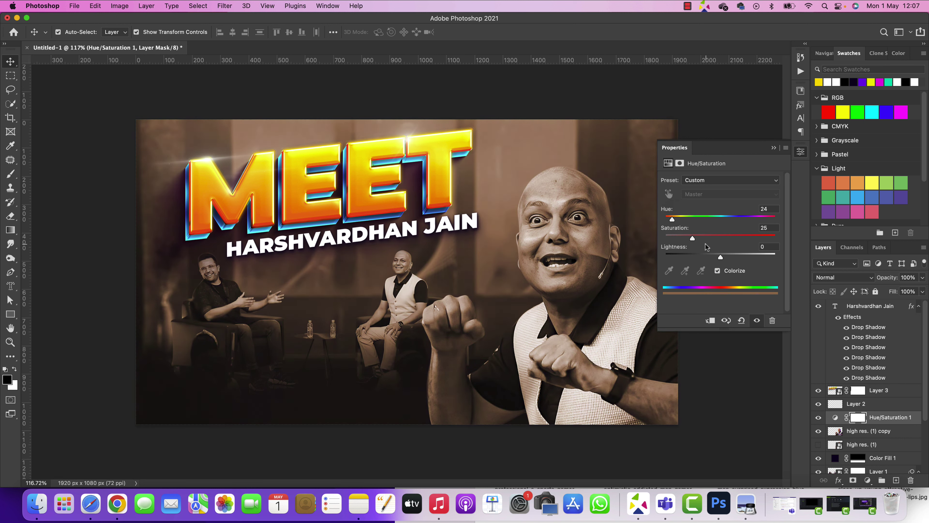
pyautogui.moveTo(727, 241)
pyautogui.mouseDown()
pyautogui.moveTo(743, 242)
pyautogui.moveTo(671, 242)
pyautogui.moveTo(747, 241)
pyautogui.moveTo(728, 257)
pyautogui.mouseUp()
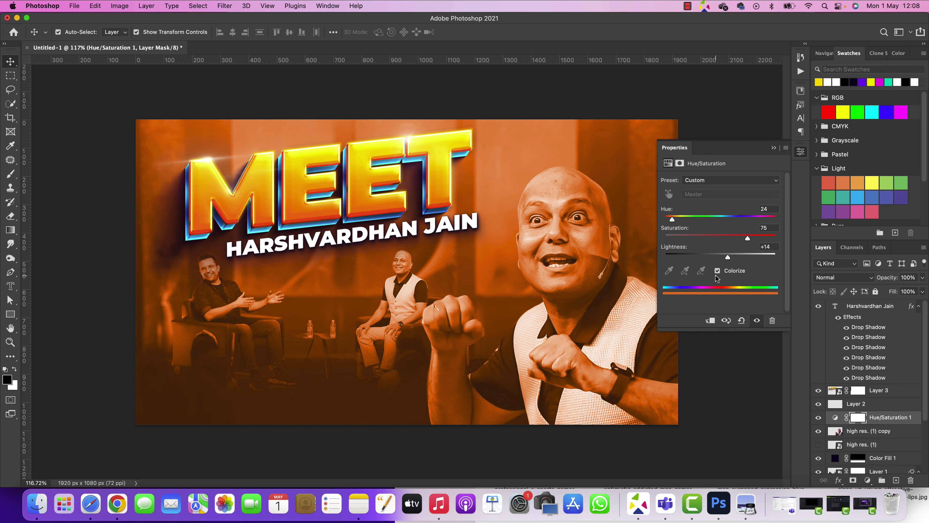
pyautogui.click(709, 322)
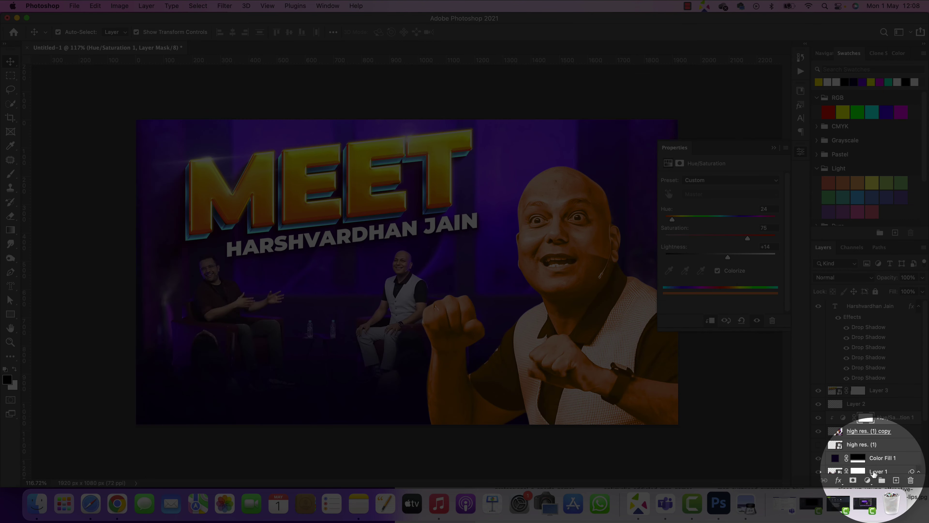
# Add an Exposure adjustment layer with Exposure +6.72 and clip it to the main cutout.
pyautogui.click(868, 480)
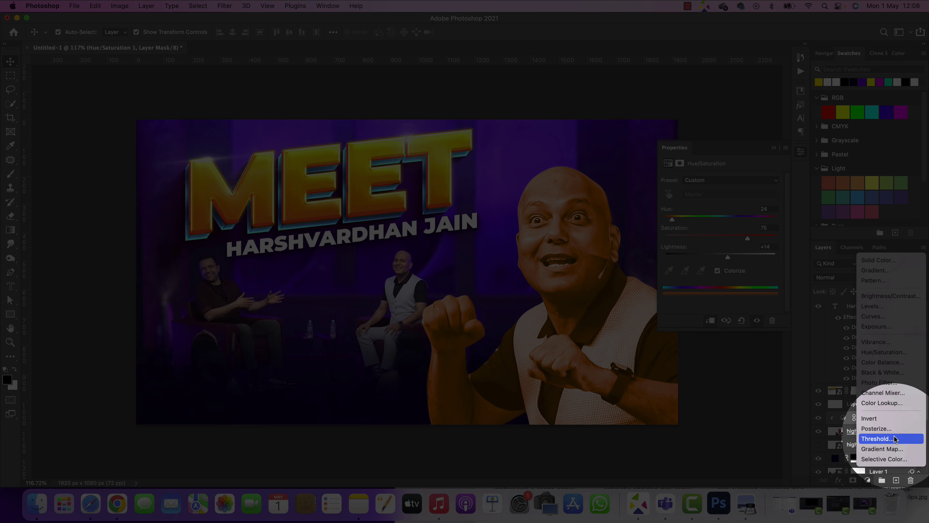
pyautogui.press('Escape')
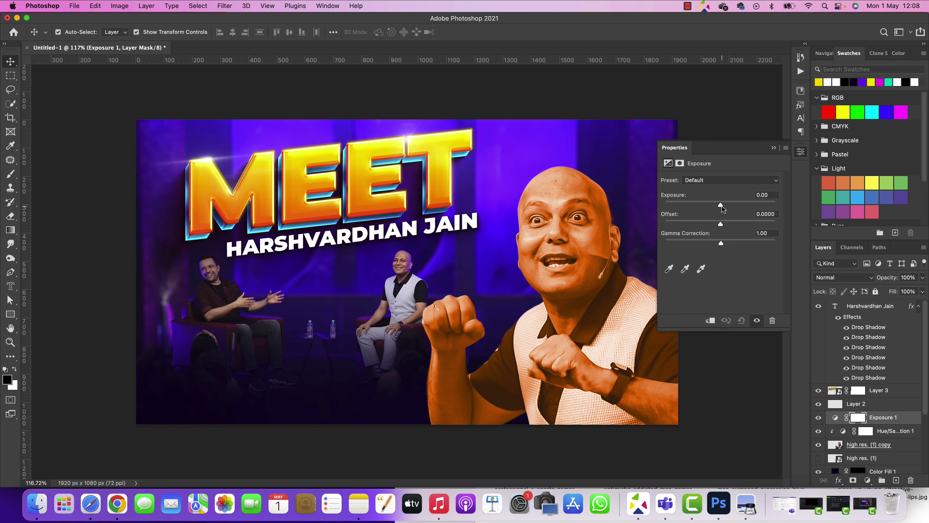
pyautogui.moveTo(721, 205); pyautogui.dragTo(752, 206)
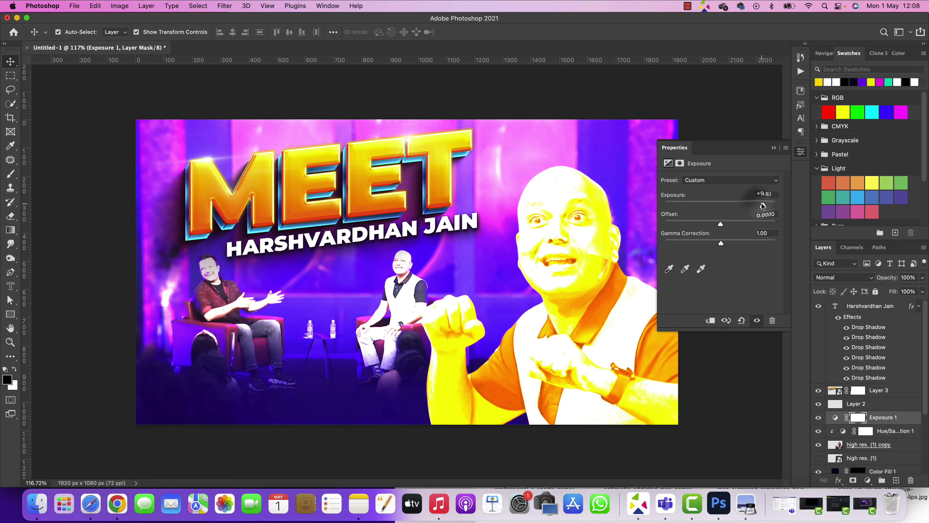
pyautogui.moveTo(756, 203); pyautogui.dragTo(757, 203)
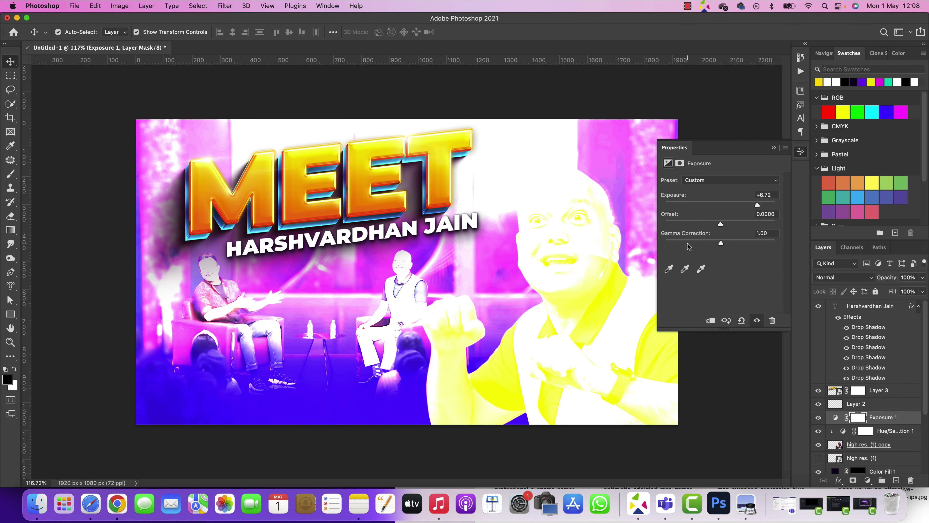
pyautogui.click(711, 320)
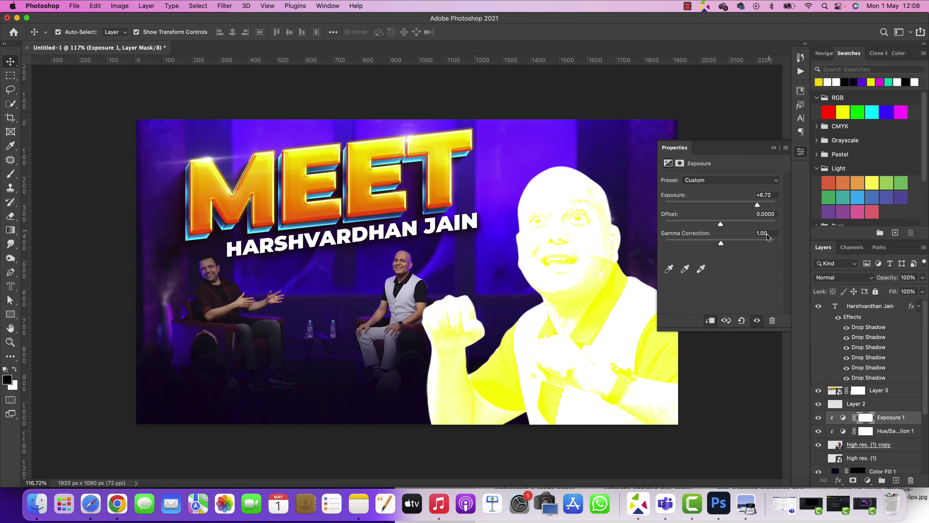
pyautogui.click(800, 153)
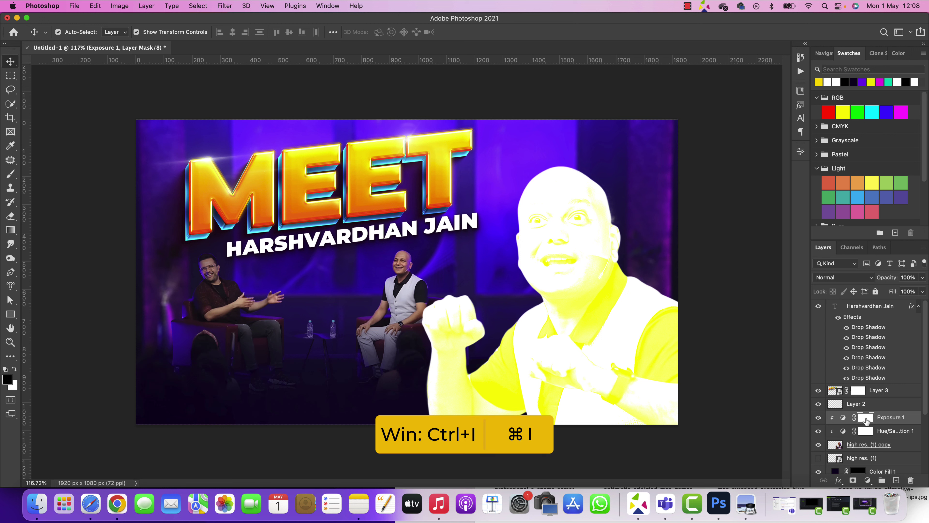
# Invert the layer masks of the Exposure 1 and Hue/Saturation 1 adjustments to black.
pyautogui.press('super')
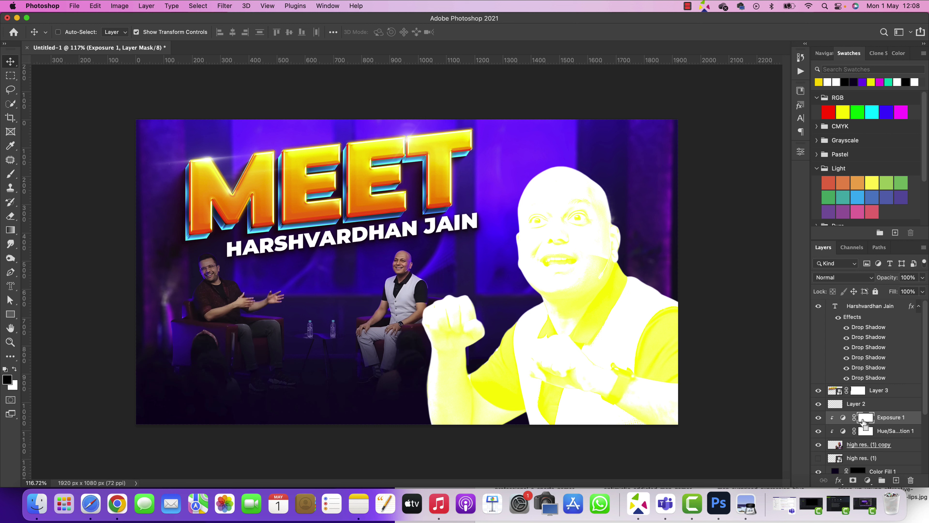
pyautogui.press('super+i')
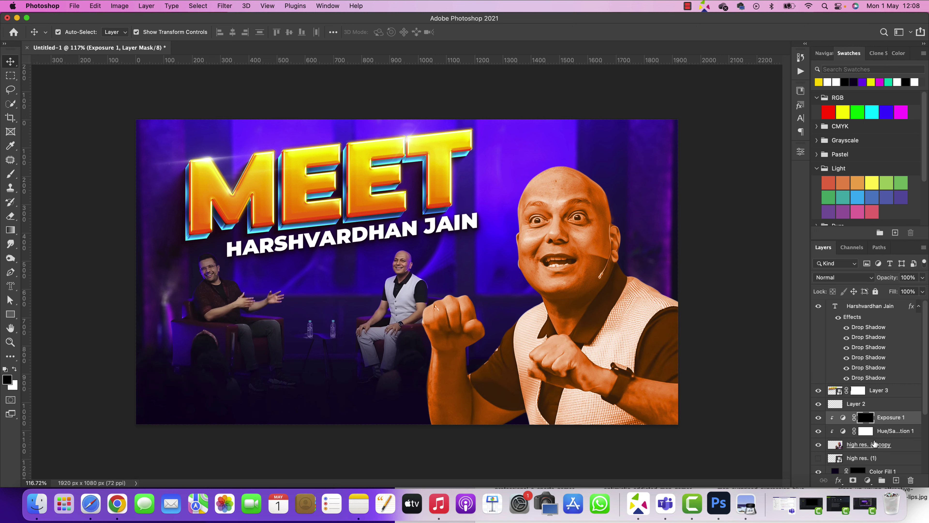
pyautogui.click(866, 431)
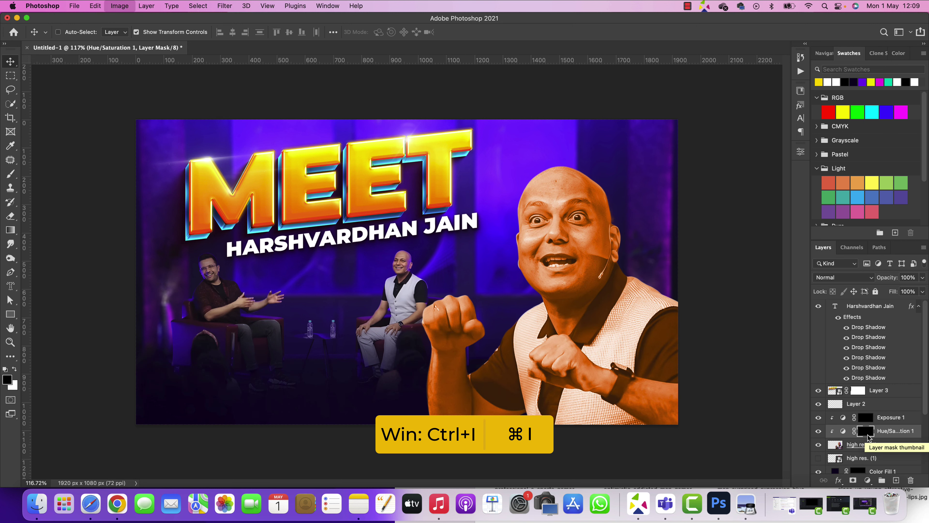
pyautogui.press('super+i')
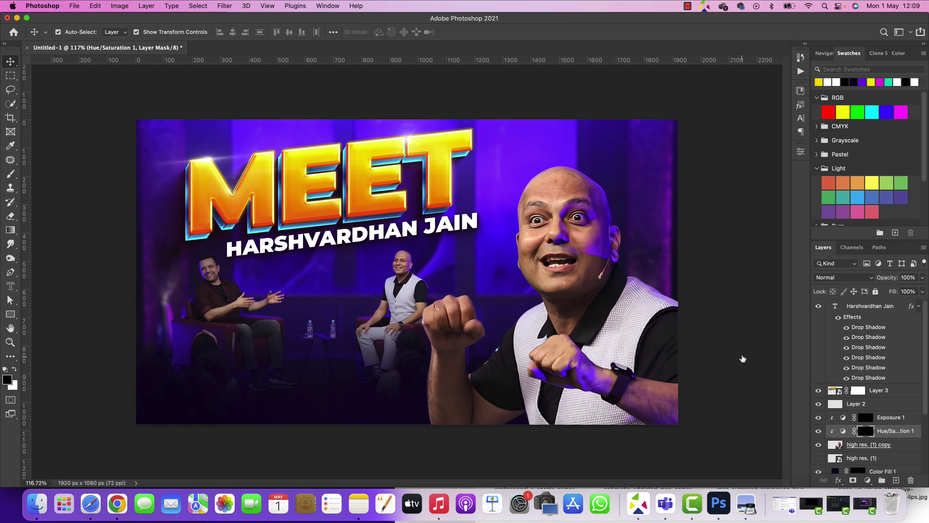
# Paint white on the Hue/Saturation 1 mask along the main man's head and cheek edge with a 90 px brush for an orange rim light.
pyautogui.press('b')
pyautogui.press('x')
pyautogui.scroll(5, 575, 169)
pyautogui.moveTo(576, 169)
pyautogui.mouseDown()
pyautogui.moveTo(597, 167)
pyautogui.moveTo(598, 155)
pyautogui.mouseUp()
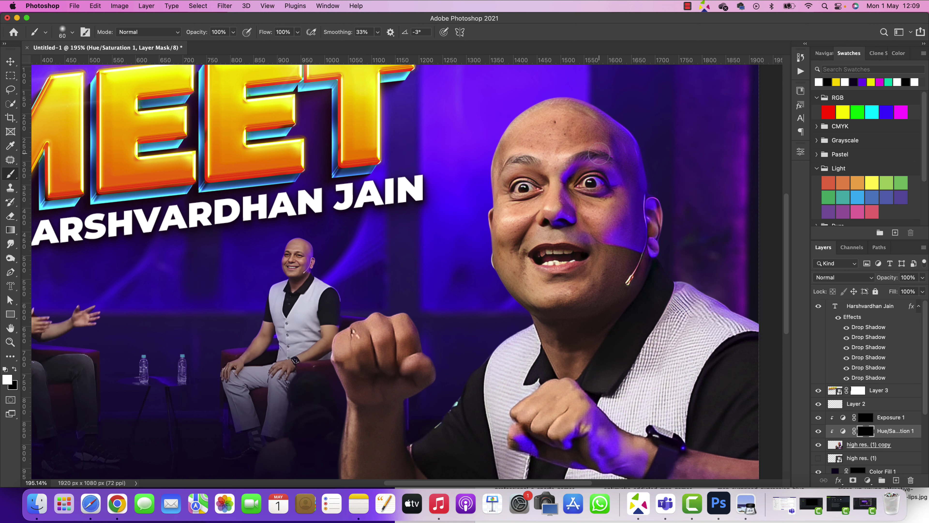
pyautogui.press('[')
pyautogui.scroll(3, 598, 127)
pyautogui.press(']')
pyautogui.press(']')
pyautogui.press(']')
pyautogui.press(']')
pyautogui.press(']')
pyautogui.press(']')
pyautogui.press(']')
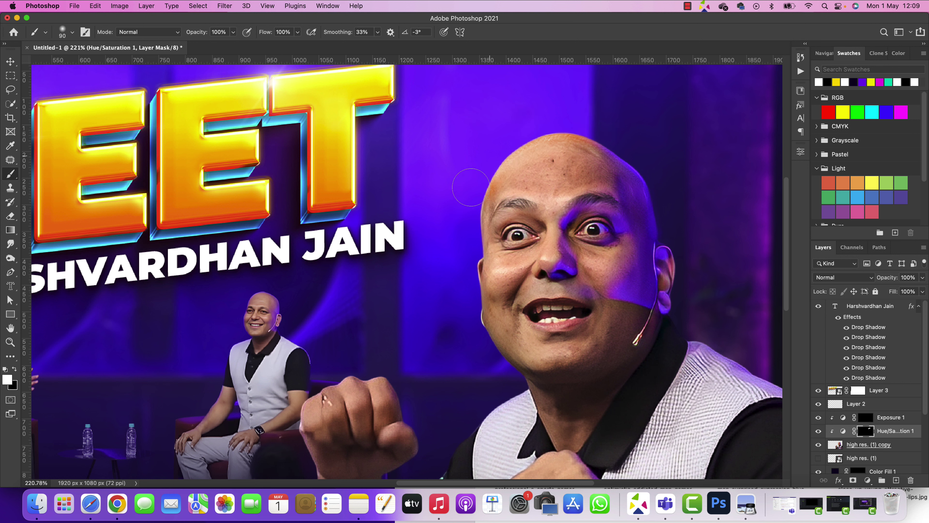
pyautogui.click(205, 34)
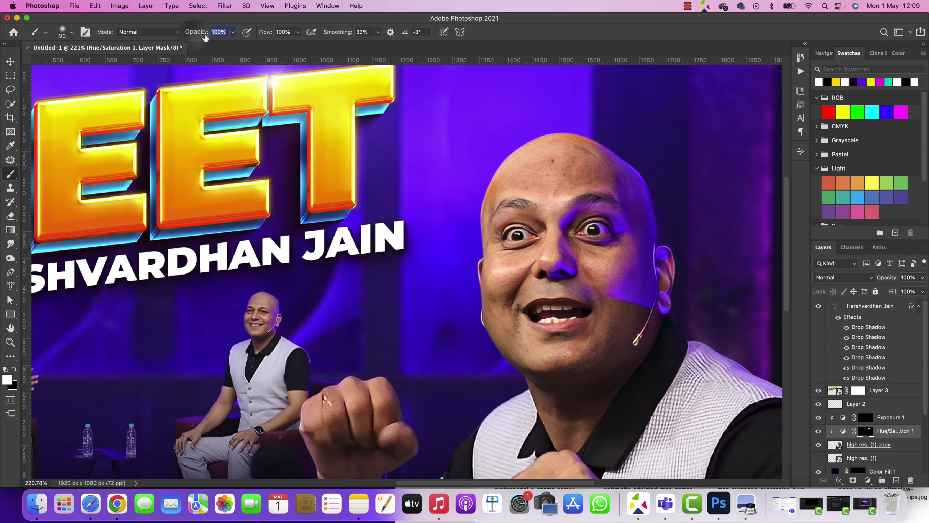
pyautogui.scroll(-3, 506, 311)
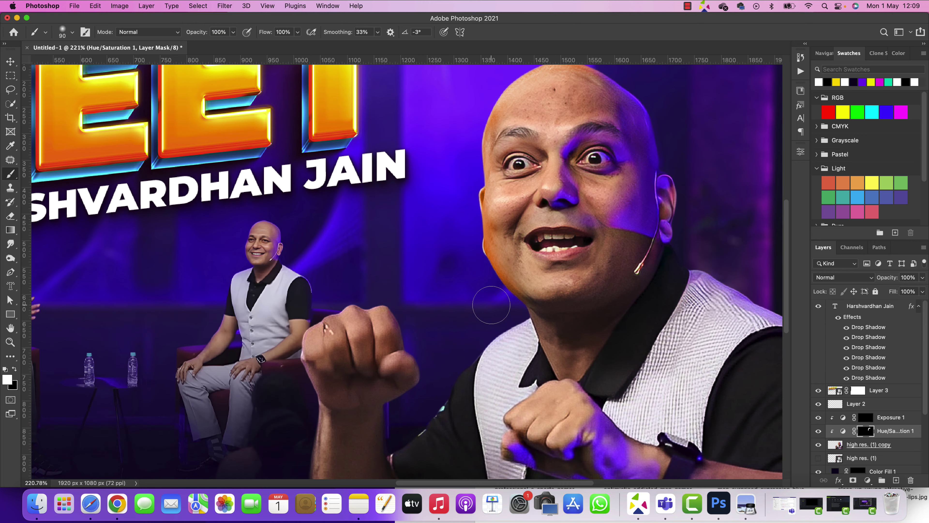
# Reduce the brush to 45 px and paint the orange rim light along the man's vest, sleeve, raised fist and forearm edges.
pyautogui.scroll(-5, 506, 312)
pyautogui.press('[')
pyautogui.press('[')
pyautogui.press('[')
pyautogui.press('[')
pyautogui.press('[')
pyautogui.moveTo(368, 204)
pyautogui.mouseDown()
pyautogui.moveTo(322, 225)
pyautogui.moveTo(334, 371)
pyautogui.mouseUp()
pyautogui.scroll(-2, 333, 371)
pyautogui.scroll(2, 334, 312)
pyautogui.moveTo(326, 258); pyautogui.dragTo(330, 306)
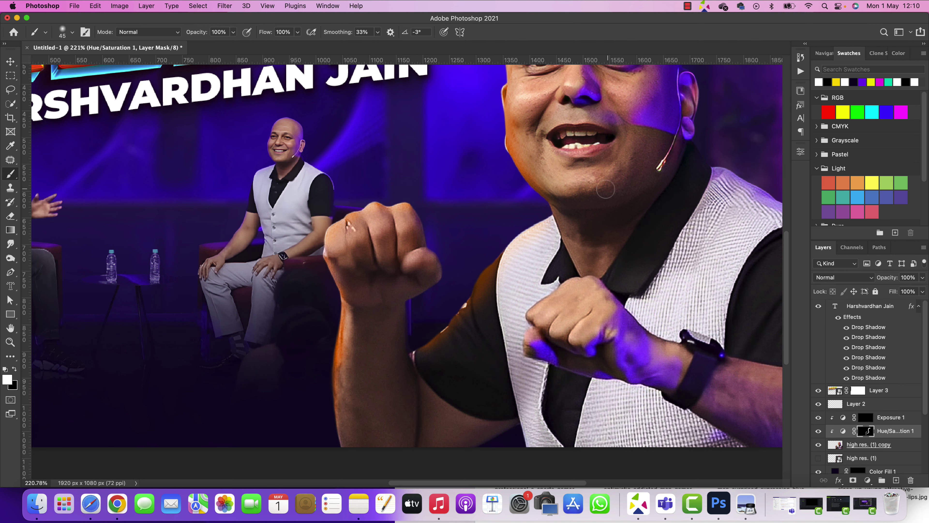
pyautogui.scroll(3, 690, 202)
pyautogui.scroll(-3, 655, 209)
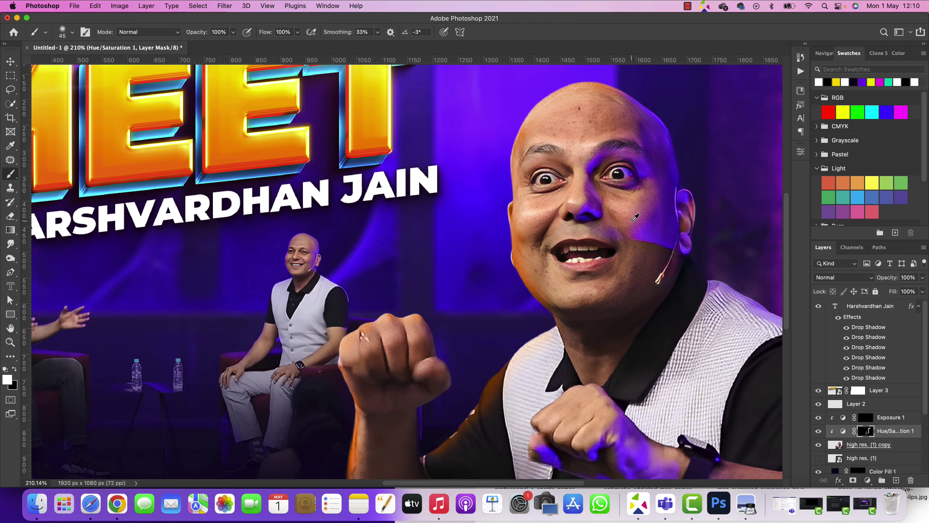
pyautogui.scroll(-3, 633, 206)
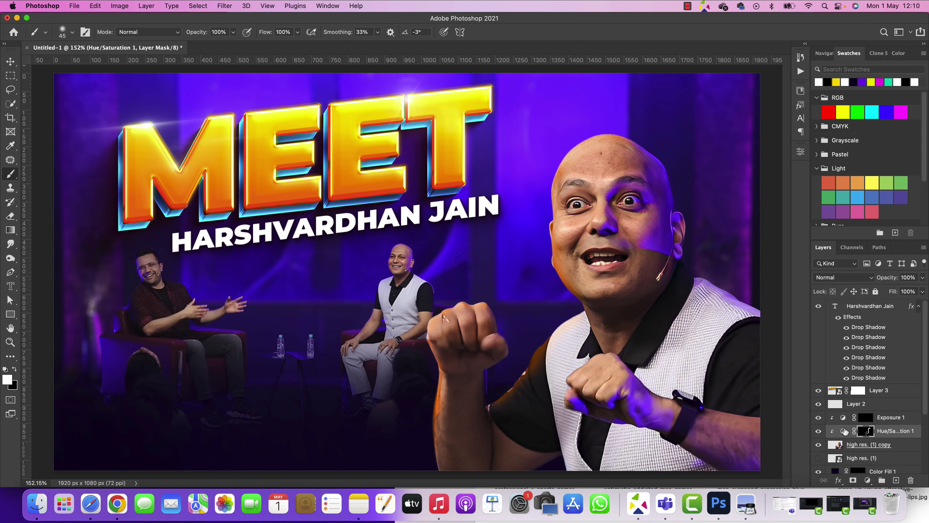
# Set the Hue/Saturation 1 adjustment's Saturation to 76 and Lightness to +31.
pyautogui.doubleClick(843, 431)
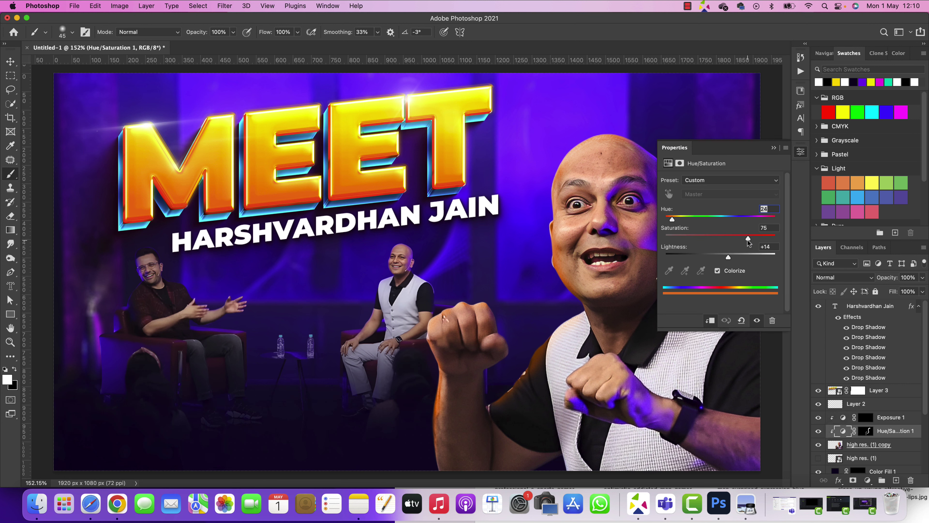
pyautogui.moveTo(728, 257)
pyautogui.mouseDown()
pyautogui.moveTo(752, 255)
pyautogui.moveTo(738, 256)
pyautogui.mouseUp()
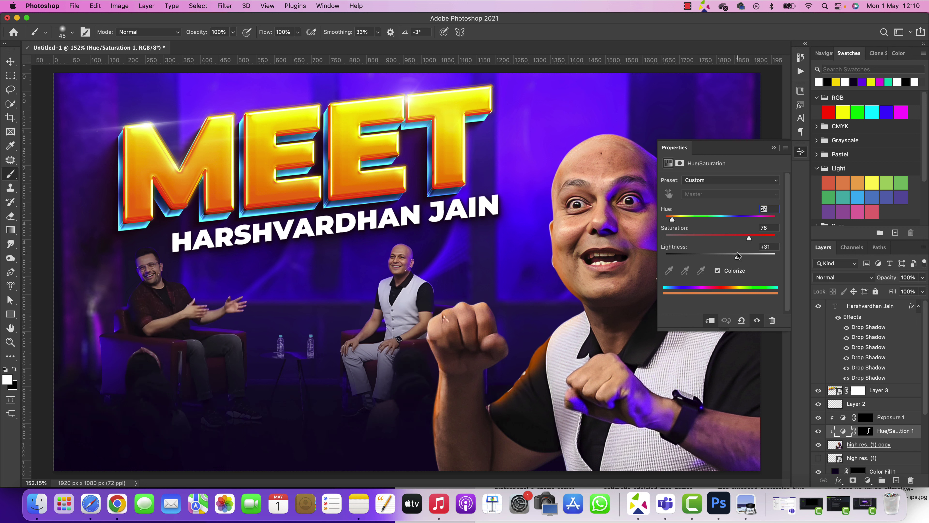
pyautogui.click(801, 152)
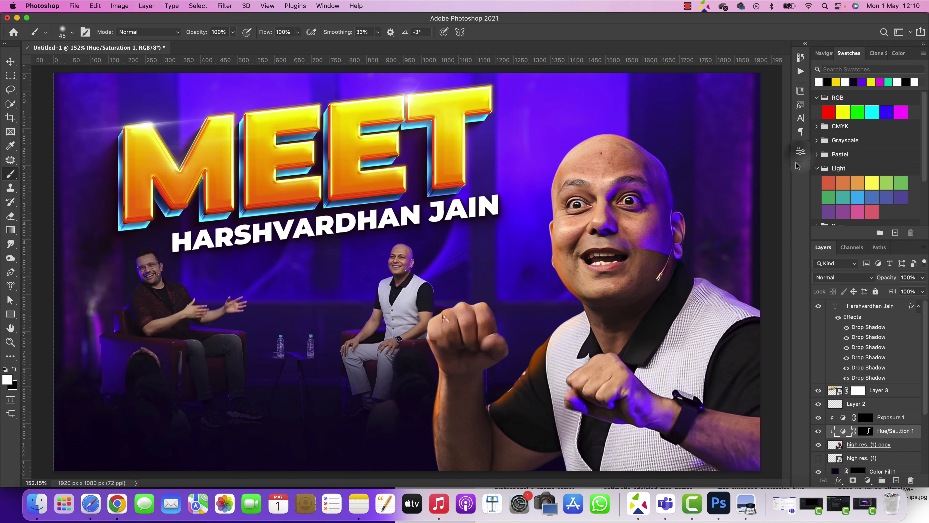
# Paint white on the Exposure 1 mask along the top edge of the main man's head with a 19 px soft brush.
pyautogui.click(866, 418)
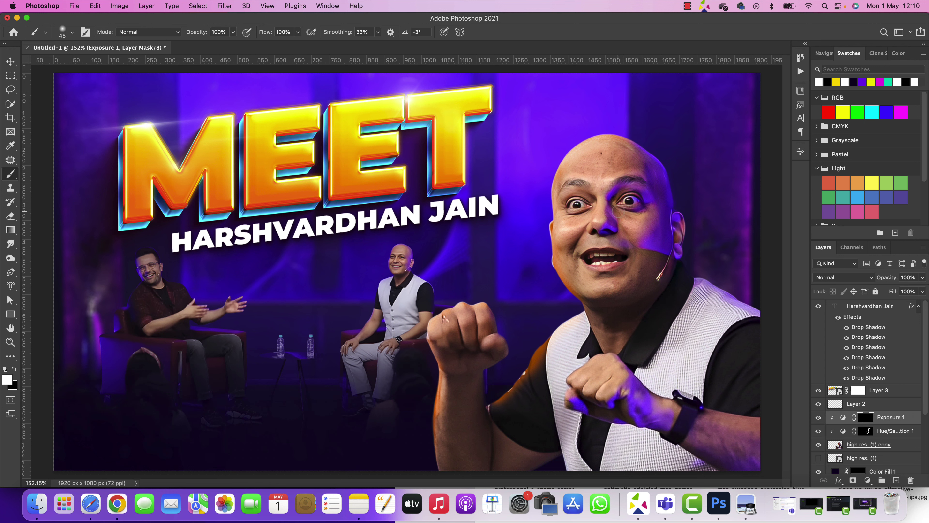
pyautogui.scroll(3, 637, 163)
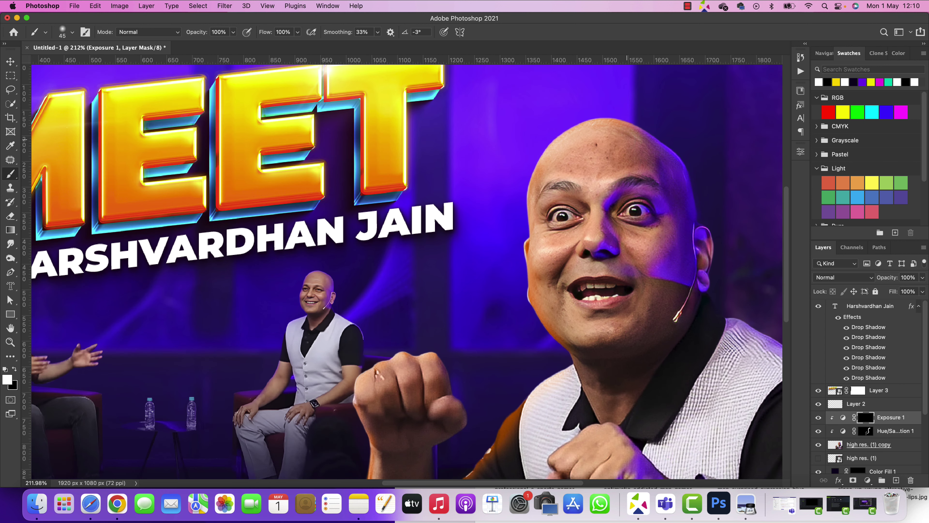
pyautogui.rightClick(630, 141)
pyautogui.moveTo(691, 164); pyautogui.dragTo(685, 163)
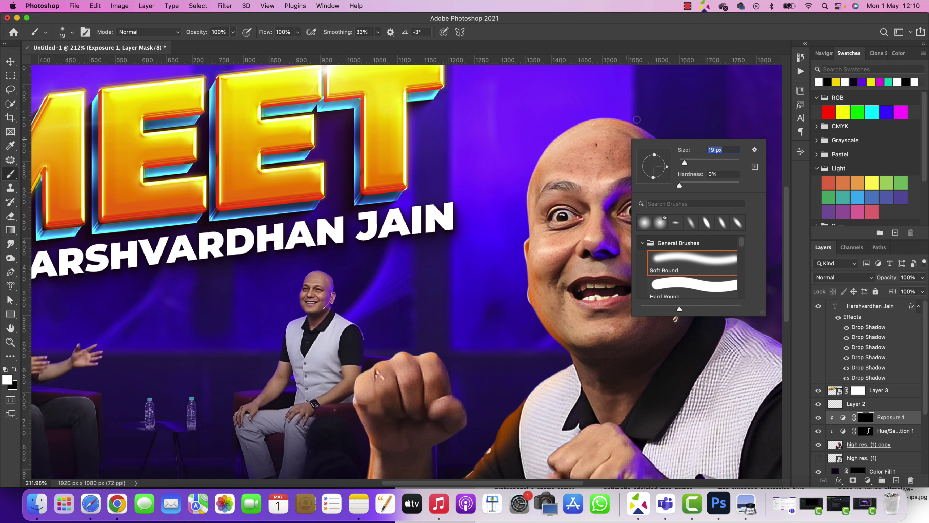
pyautogui.click(700, 25)
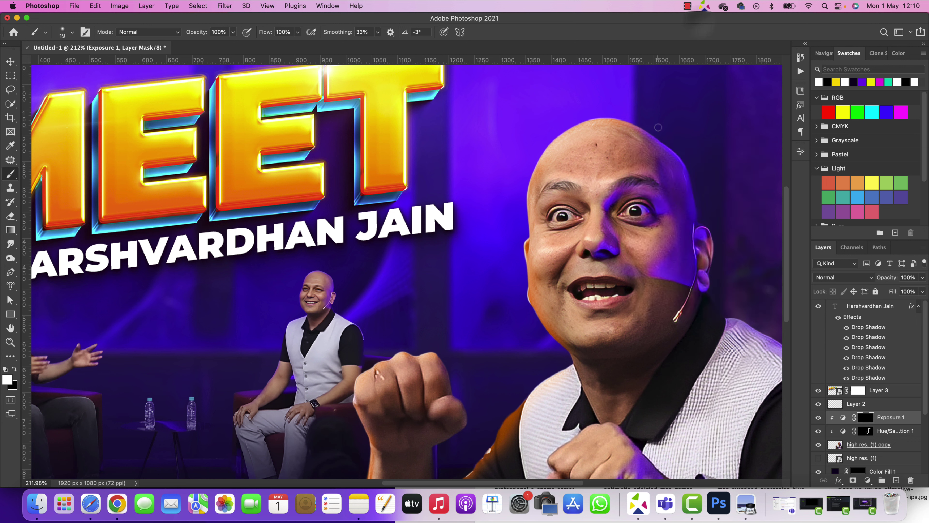
pyautogui.moveTo(619, 117); pyautogui.dragTo(622, 119)
pyautogui.moveTo(590, 117)
pyautogui.mouseDown()
pyautogui.moveTo(586, 109)
pyautogui.moveTo(568, 127)
pyautogui.mouseUp()
pyautogui.click(591, 120)
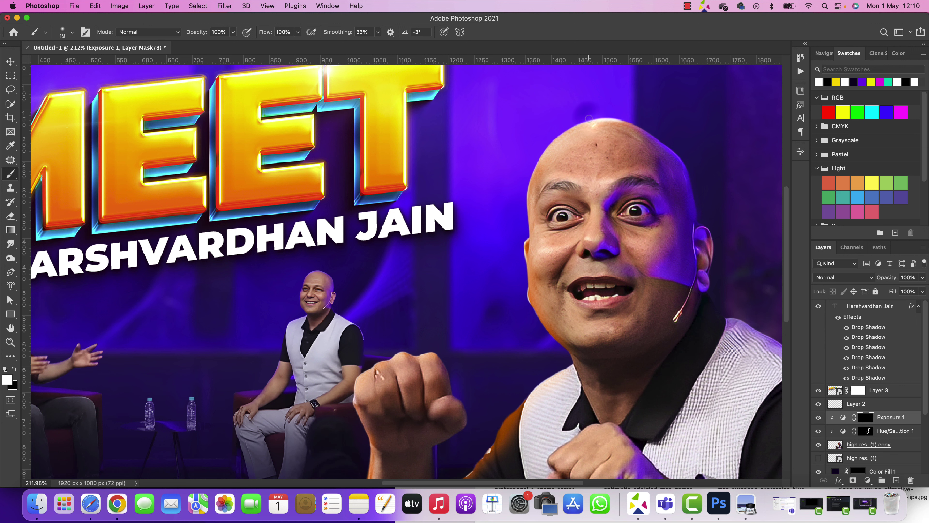
pyautogui.click(555, 123)
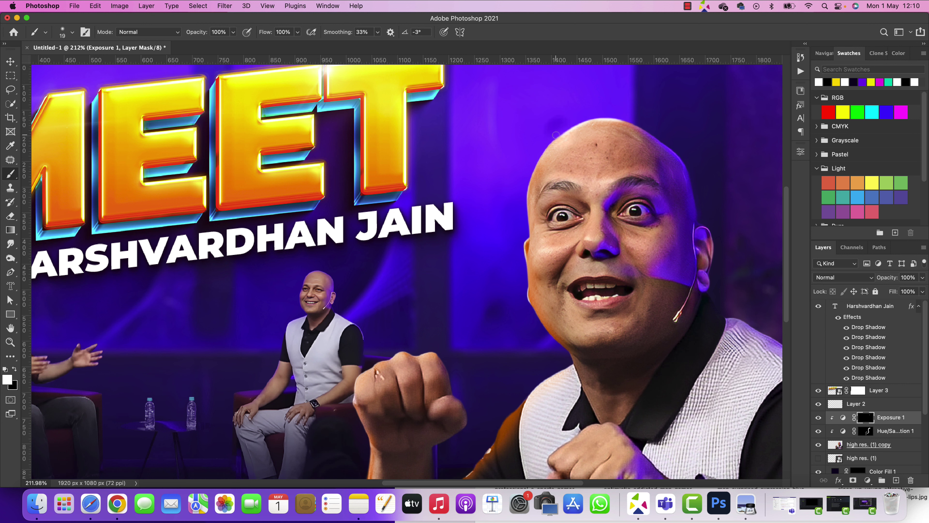
pyautogui.click(544, 143)
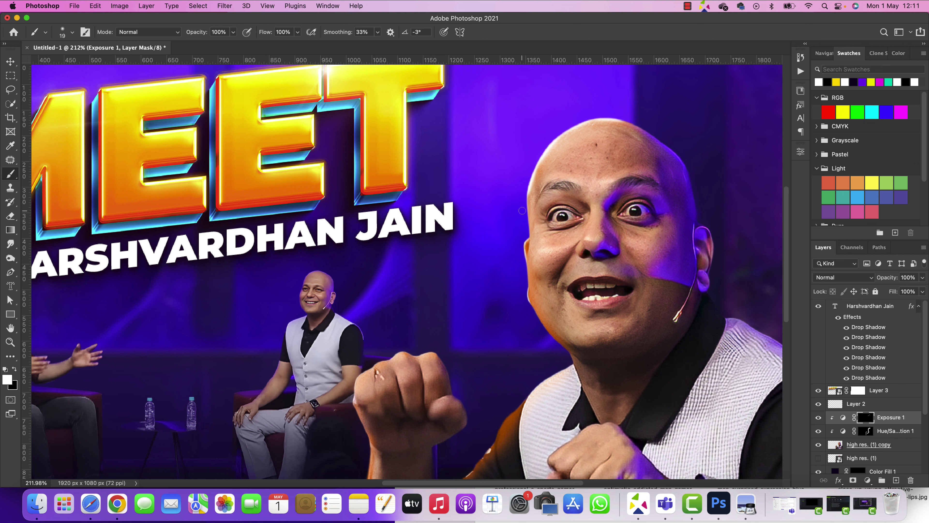
# Set the brush to 25 px and paint a white highlight on the Exposure 1 mask along the man's cheek and jaw edge.
pyautogui.press(']')
pyautogui.press(']')
pyautogui.press(']')
pyautogui.press(']')
pyautogui.press(']')
pyautogui.scroll(-5, 522, 158)
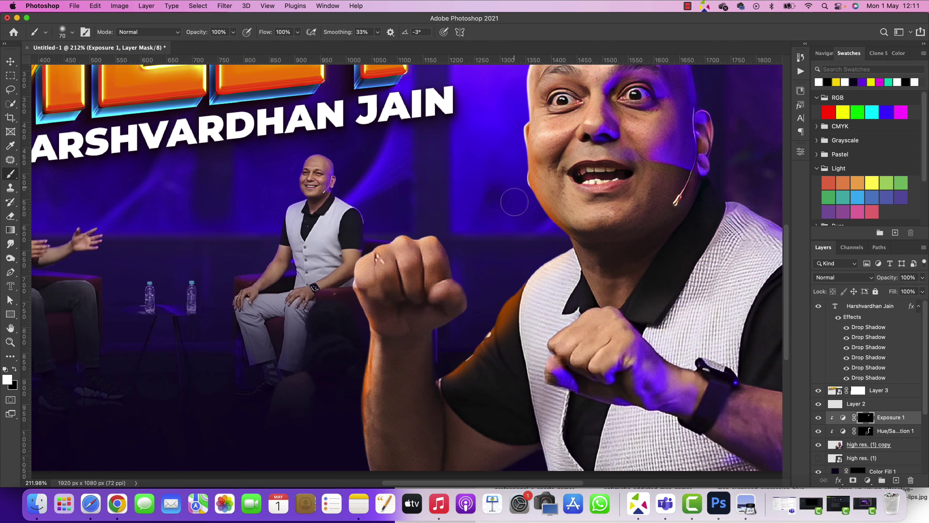
pyautogui.press('[')
pyautogui.press('[')
pyautogui.press('[')
pyautogui.press('[')
pyautogui.press('[')
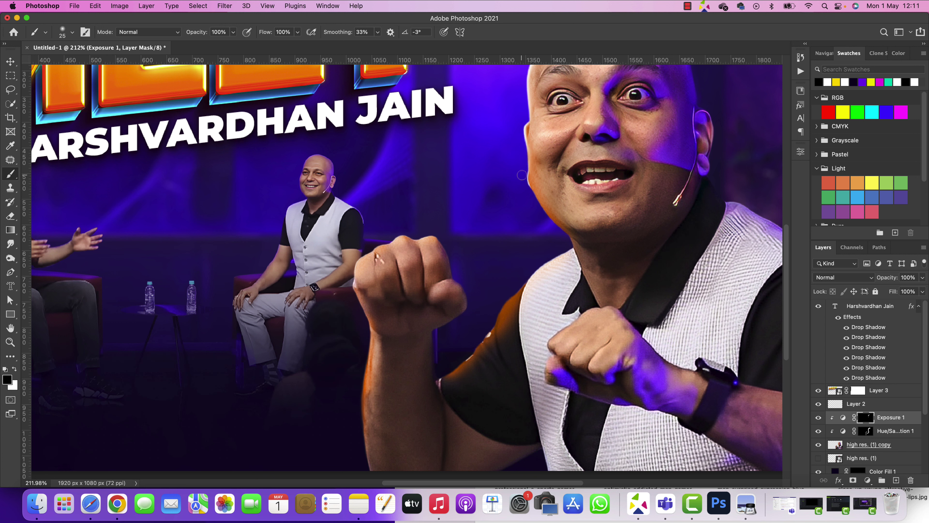
pyautogui.press('x')
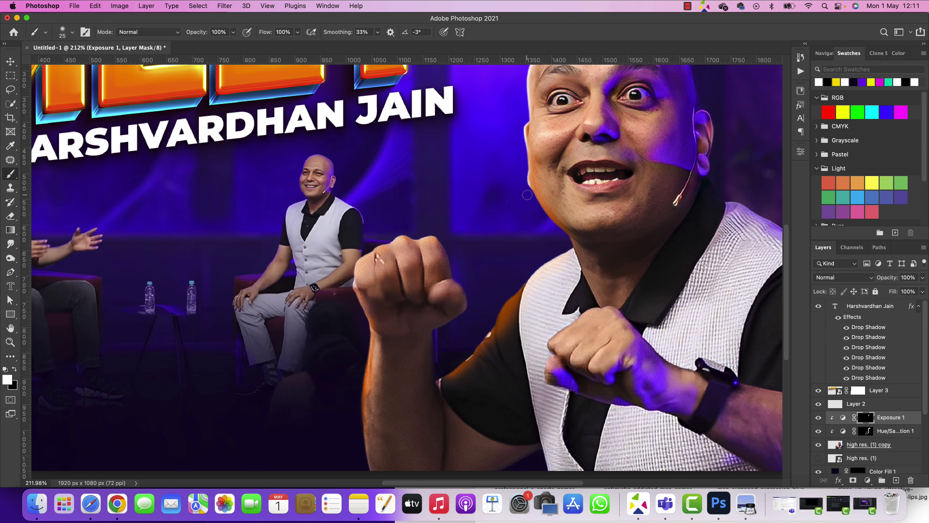
pyautogui.moveTo(531, 196); pyautogui.dragTo(564, 241)
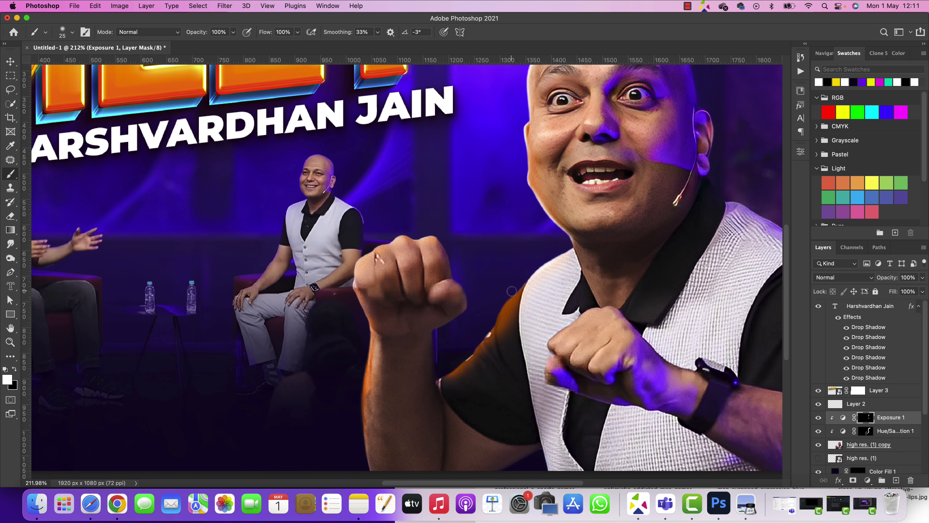
# Paint Exposure 1 highlights along the man's shoulder and black sleeve edge, reducing the brush from 25 px to 7 px.
pyautogui.click(501, 291)
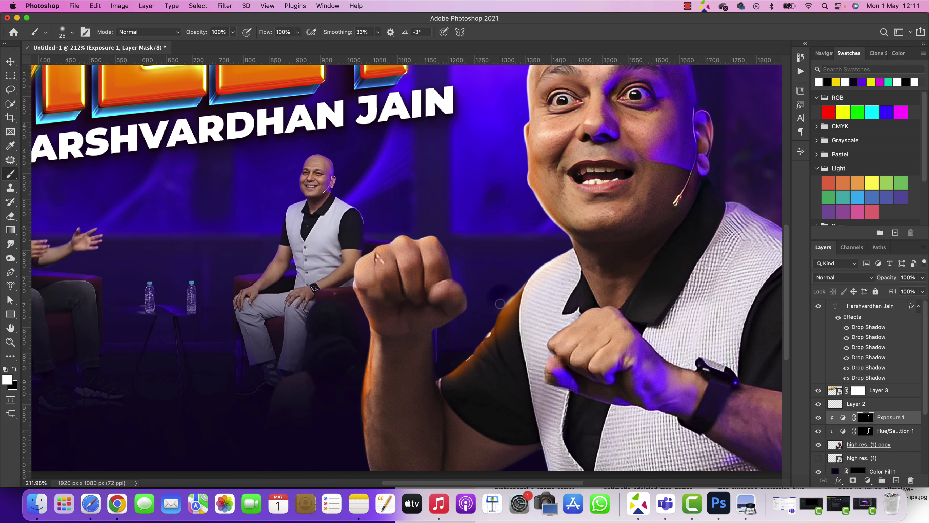
pyautogui.moveTo(497, 314); pyautogui.dragTo(496, 345)
pyautogui.press('[')
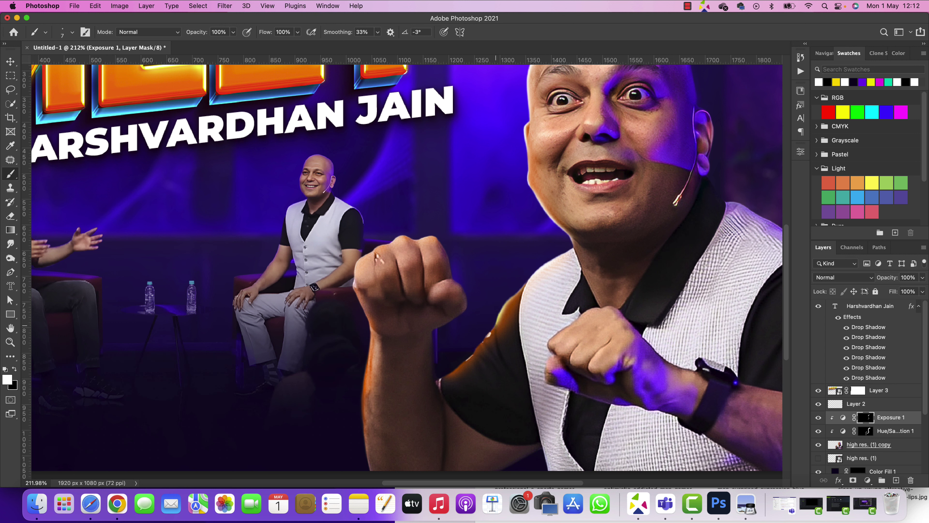
pyautogui.moveTo(498, 323); pyautogui.dragTo(501, 352)
# Soften the sleeve highlight on the Exposure 1 mask with the Smudge tool at 30 px.
pyautogui.click(9, 245)
pyautogui.rightClick(11, 247)
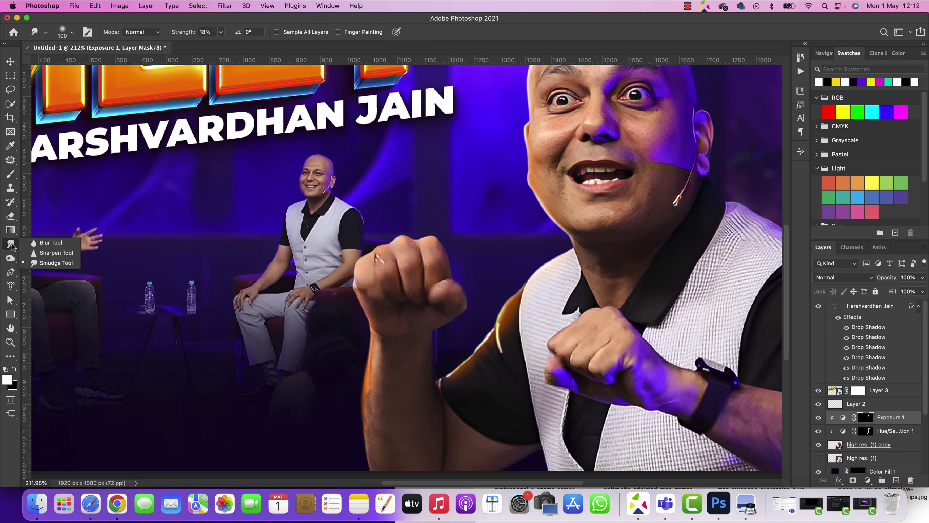
pyautogui.click(40, 264)
pyautogui.press('[')
pyautogui.press('[')
pyautogui.press('[')
pyautogui.press('[')
pyautogui.press('[')
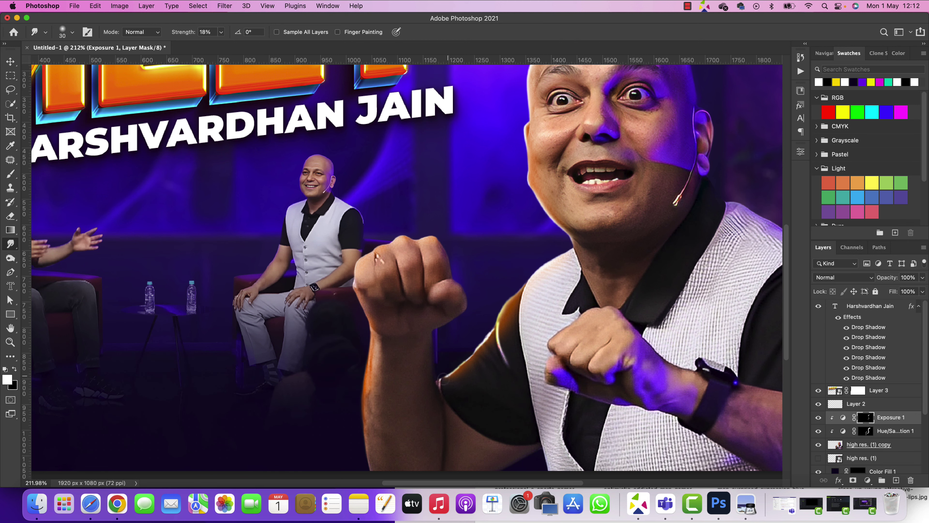
# Paint Exposure 1 highlights along the edges of the raised fist and forearm with a 20 px brush.
pyautogui.press('b')
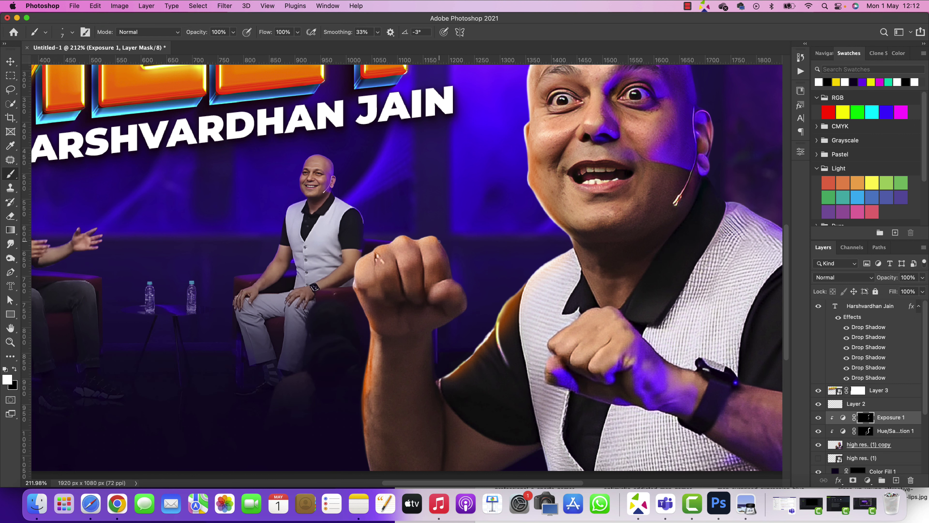
pyautogui.press('[')
pyautogui.press('[')
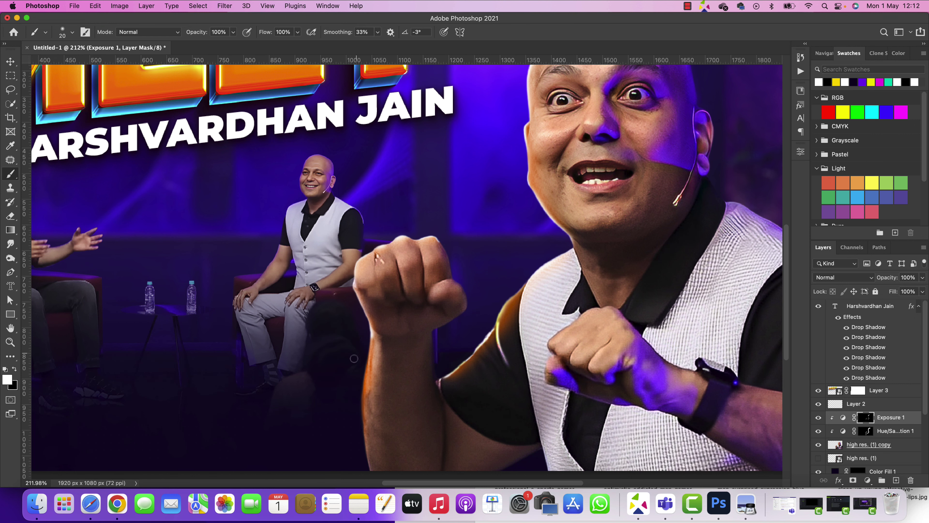
pyautogui.scroll(-3, 363, 303)
pyautogui.moveTo(352, 344)
pyautogui.mouseDown()
pyautogui.moveTo(363, 316)
pyautogui.moveTo(358, 358)
pyautogui.mouseUp()
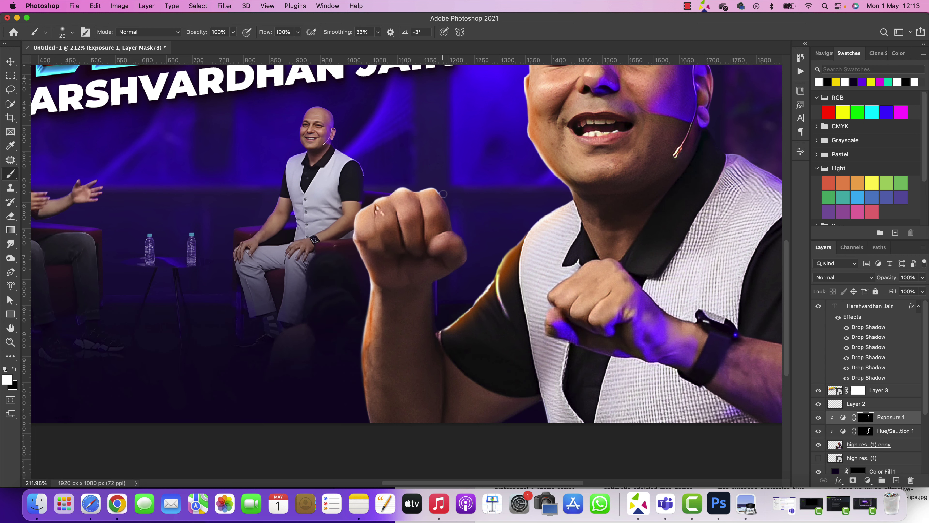
pyautogui.scroll(4, 575, 253)
pyautogui.press('[')
pyautogui.press('[')
pyautogui.moveTo(567, 244); pyautogui.dragTo(609, 244)
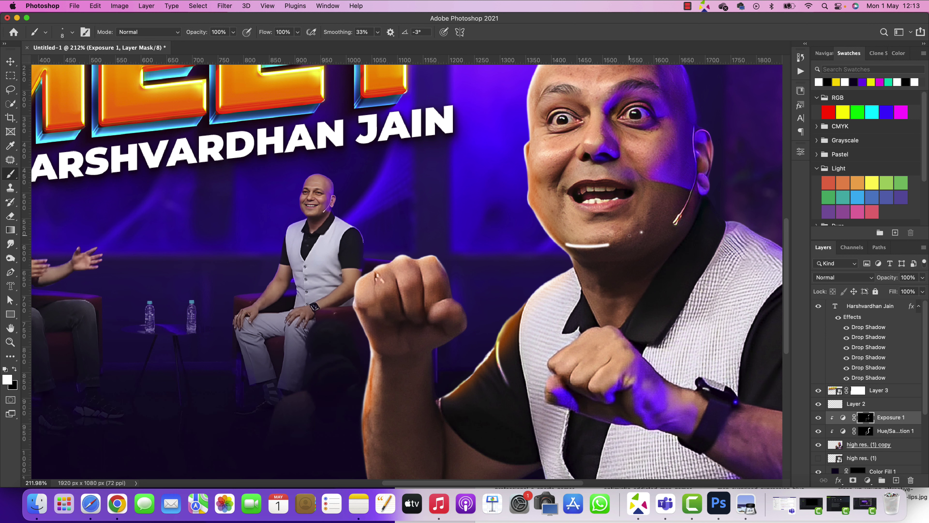
pyautogui.press('super+z')
# Paint thin 4 px highlights on the lower fist's knuckles and edge in the Exposure 1 mask and soften them with the Smudge tool.
pyautogui.click(10, 243)
pyautogui.moveTo(599, 324); pyautogui.dragTo(561, 348)
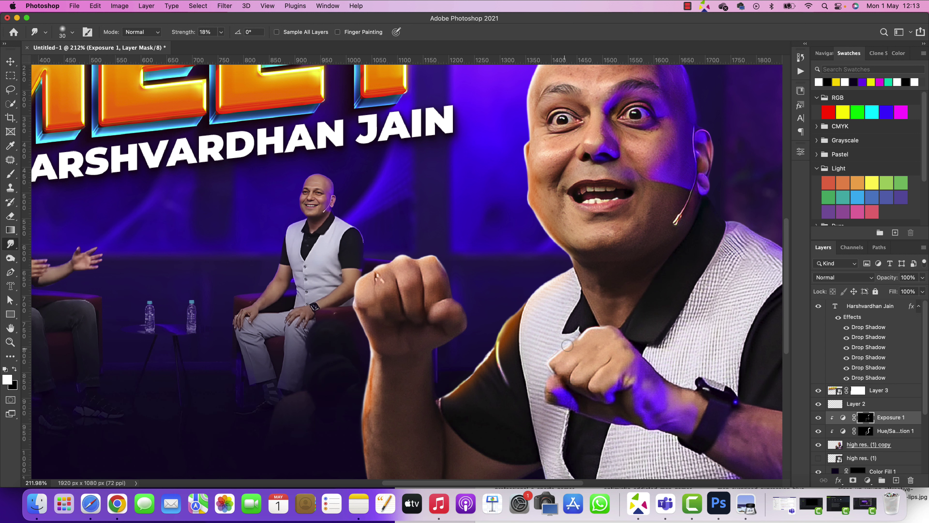
pyautogui.press('b')
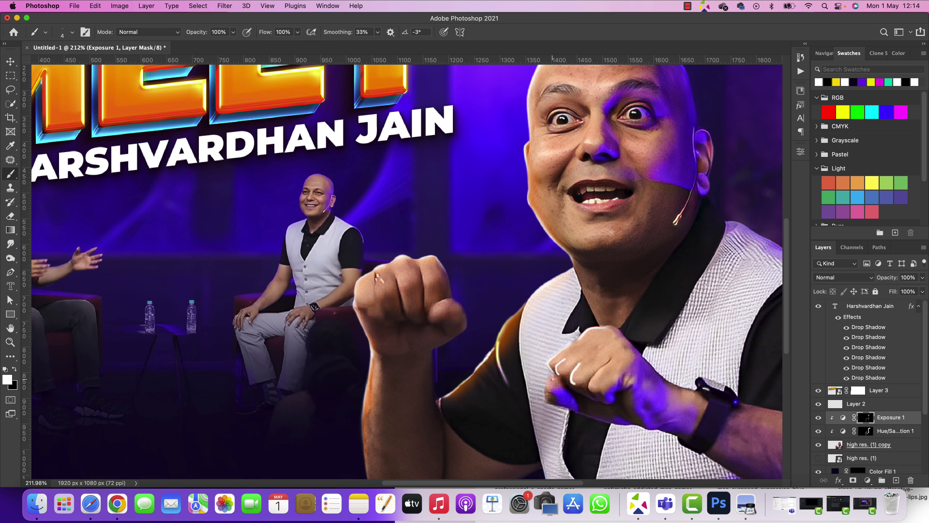
pyautogui.moveTo(554, 401); pyautogui.dragTo(551, 385)
pyautogui.click(10, 244)
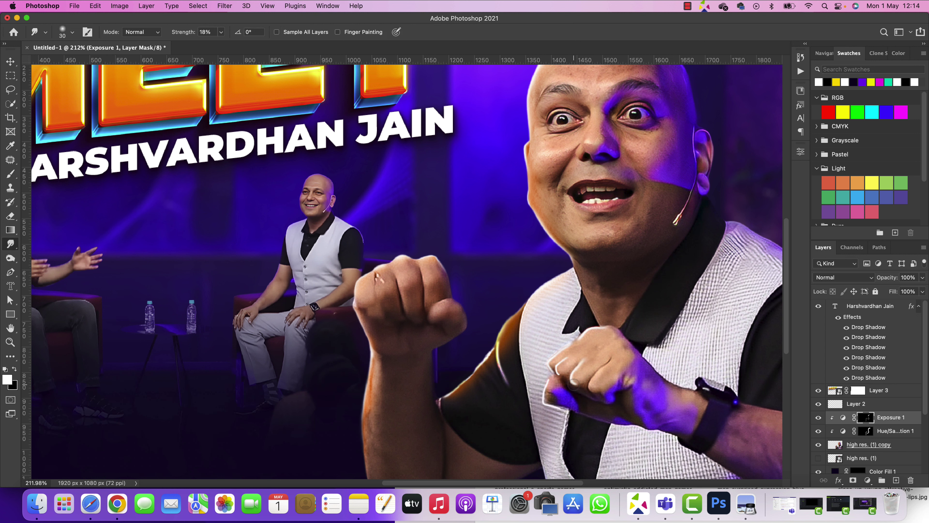
pyautogui.press('b')
pyautogui.click(10, 244)
# Paint the orange rim light on the lower fist in the Hue/Saturation 1 mask, using brush sizes up to 60 px.
pyautogui.click(864, 432)
pyautogui.press('b')
pyautogui.moveTo(559, 409)
pyautogui.mouseDown()
pyautogui.moveTo(537, 385)
pyautogui.moveTo(567, 420)
pyautogui.mouseUp()
pyautogui.press(']')
pyautogui.press(']')
pyautogui.press(']')
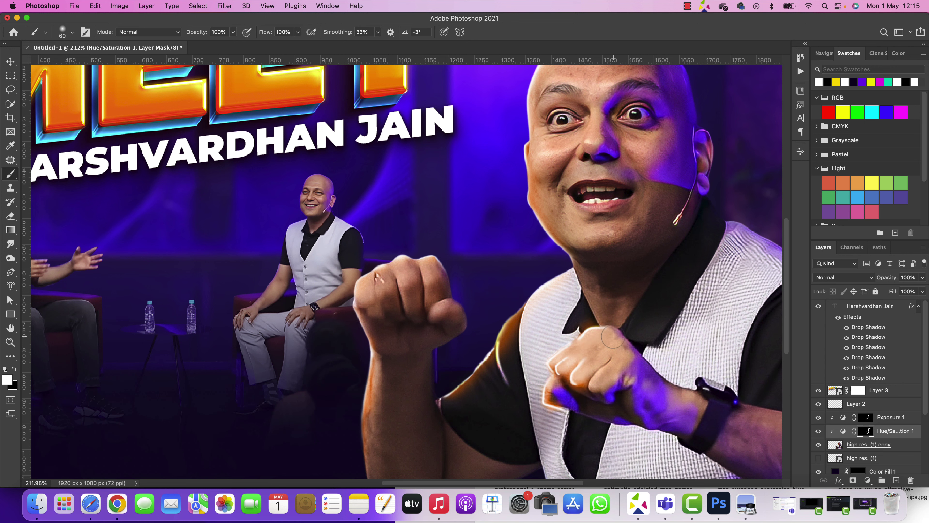
pyautogui.press('x')
pyautogui.press('[')
pyautogui.press('[')
pyautogui.press('[')
# Compare the whole thumbnail with the Exposure 1 and Hue/Saturation 1 adjustments hidden and shown.
pyautogui.scroll(-5, 564, 269)
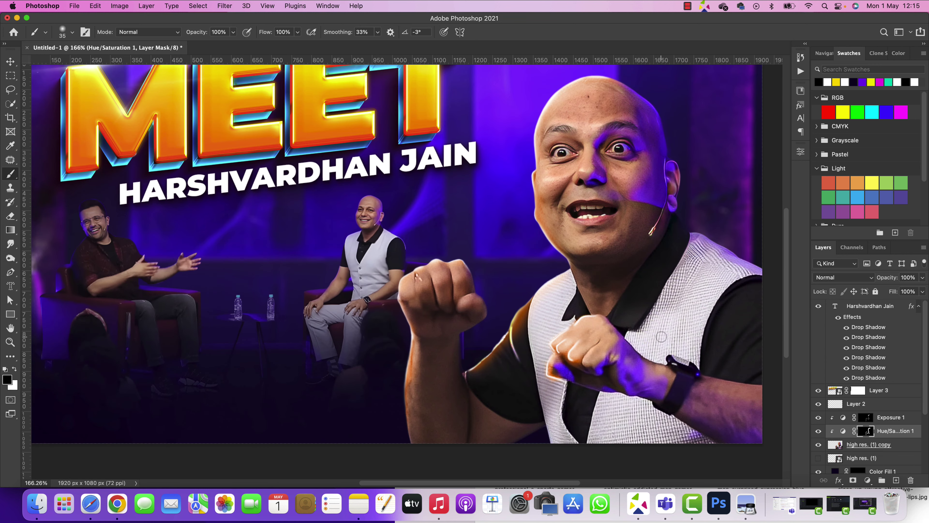
pyautogui.press('z')
pyautogui.scroll(-2, 596, 249)
pyautogui.moveTo(818, 418); pyautogui.dragTo(818, 434)
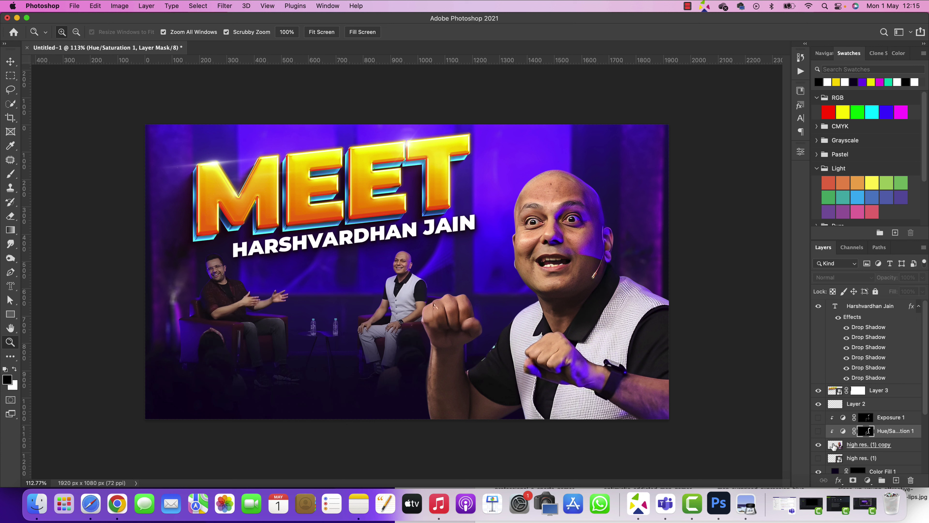
pyautogui.click(818, 431)
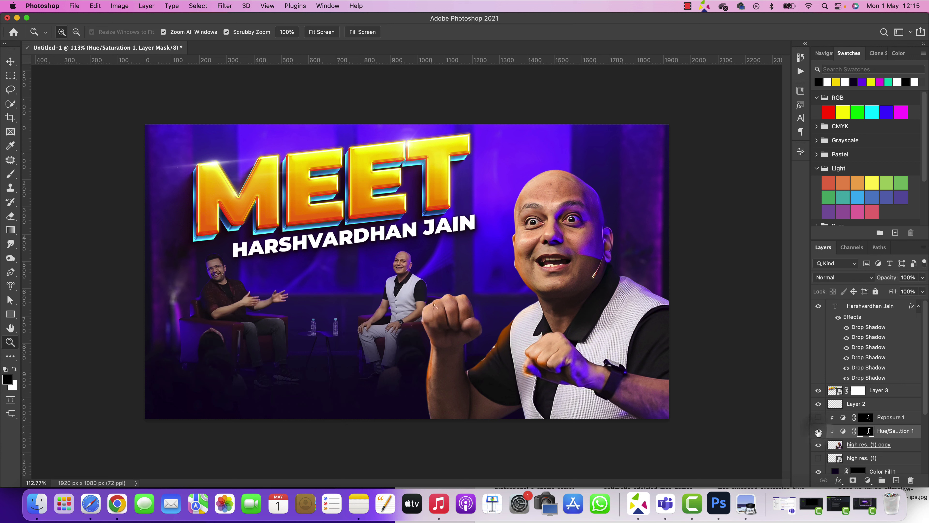
pyautogui.click(818, 418)
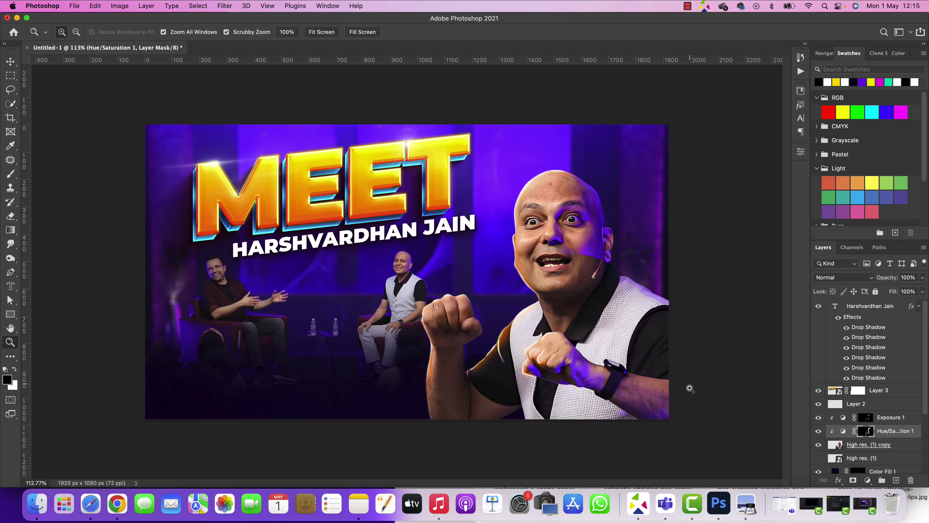
# Paint black at 50% opacity on the Exposure 1 mask over the sleeve and lower fist highlights, starting with a 100 px brush.
pyautogui.press('super+0')
pyautogui.press('b')
pyautogui.click(866, 418)
pyautogui.click(819, 418)
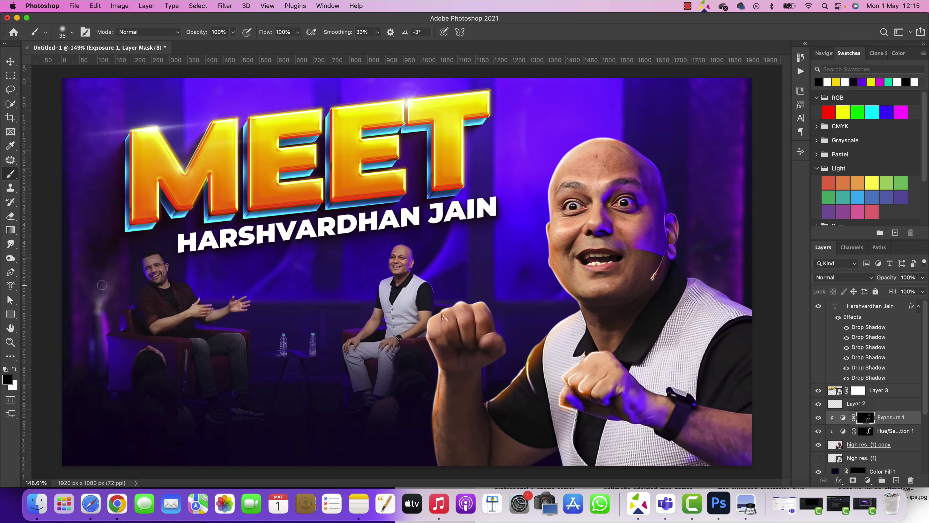
pyautogui.rightClick(493, 349)
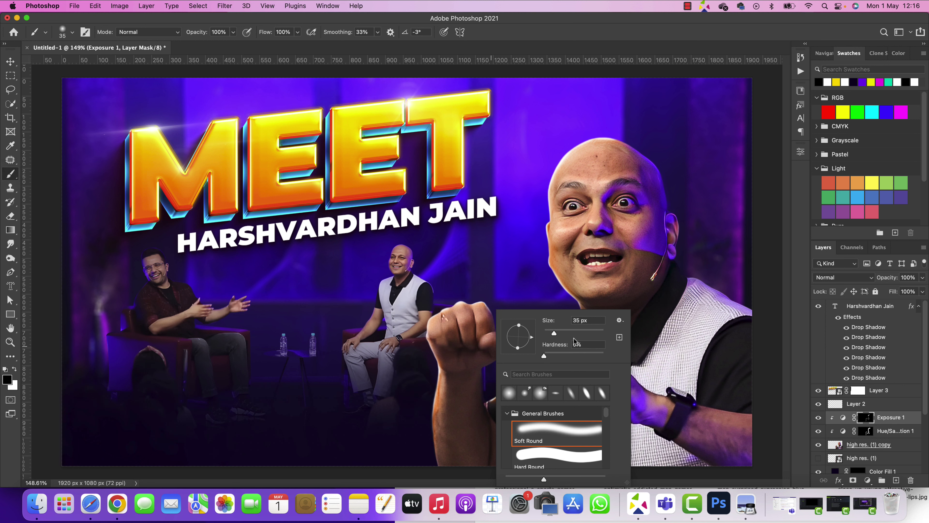
pyautogui.doubleClick(582, 320)
pyautogui.write('101')
pyautogui.press('Return')
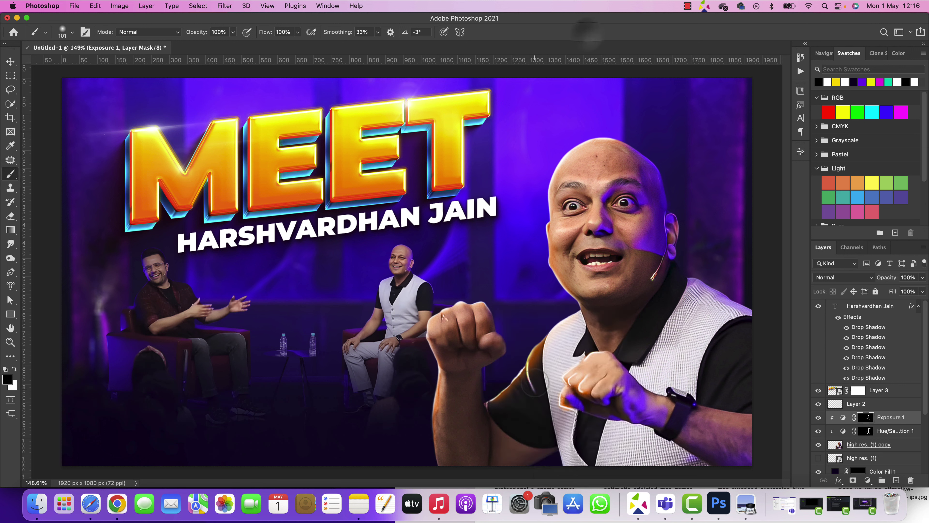
pyautogui.press('[')
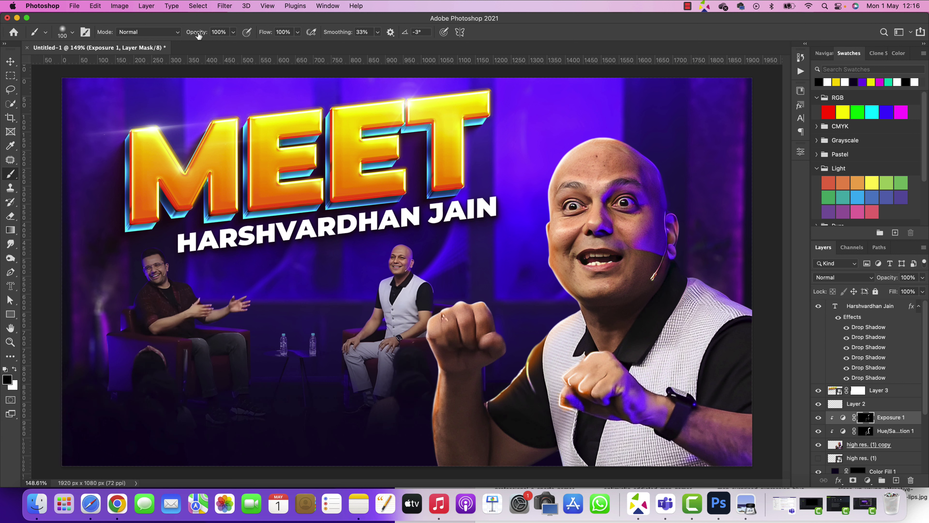
pyautogui.press('5')
pyautogui.moveTo(529, 381)
pyautogui.mouseDown()
pyautogui.moveTo(538, 398)
pyautogui.moveTo(524, 402)
pyautogui.moveTo(527, 392)
pyautogui.moveTo(518, 421)
pyautogui.moveTo(593, 405)
pyautogui.moveTo(577, 374)
pyautogui.moveTo(598, 367)
pyautogui.mouseUp()
pyautogui.press('[')
pyautogui.press('[')
pyautogui.press('[')
pyautogui.press('[')
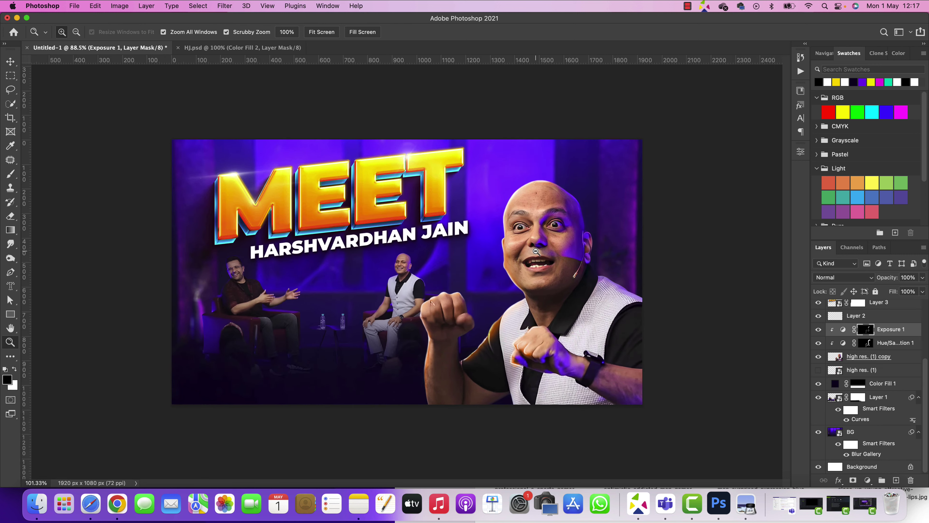
# Add a new empty layer directly above the Color Fill 1 layer.
pyautogui.moveTo(524, 243); pyautogui.dragTo(538, 251)
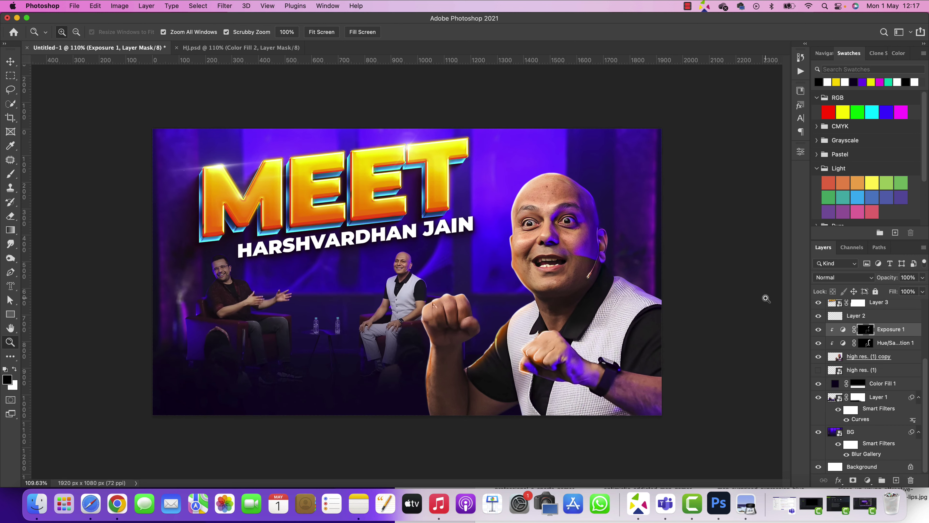
pyautogui.click(878, 384)
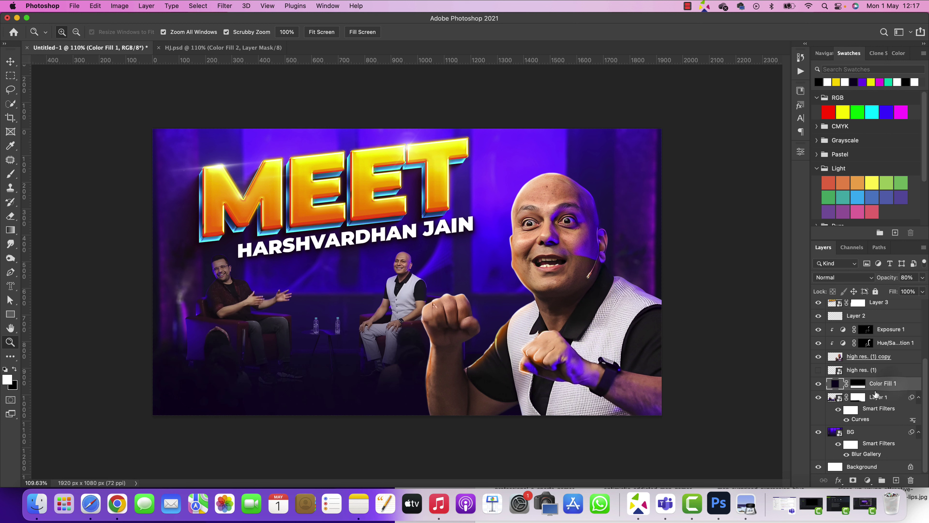
pyautogui.click(897, 479)
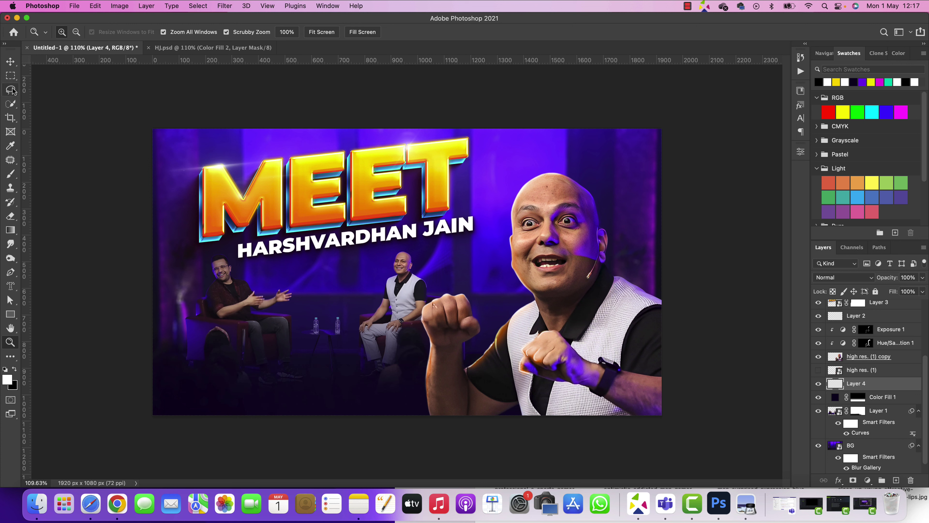
# Make a tall elliptical selection over the main cutout's head and raised fist, and feather it by 100 pixels.
pyautogui.click(11, 75)
pyautogui.click(37, 85)
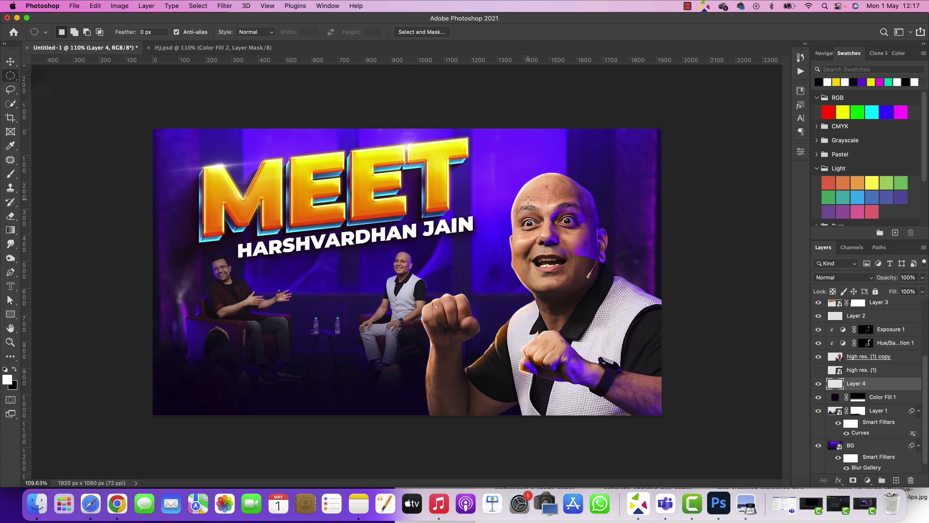
pyautogui.moveTo(493, 153); pyautogui.dragTo(552, 242)
pyautogui.rightClick(552, 241)
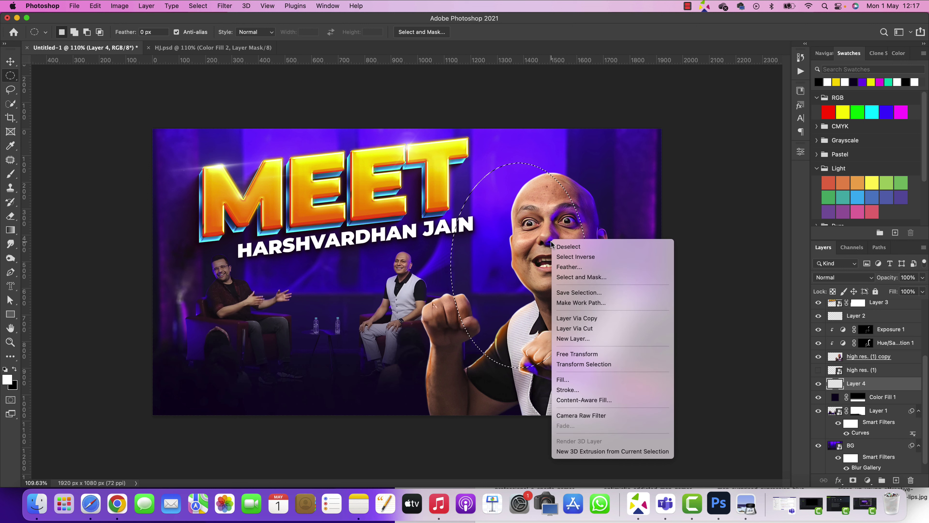
pyautogui.click(567, 267)
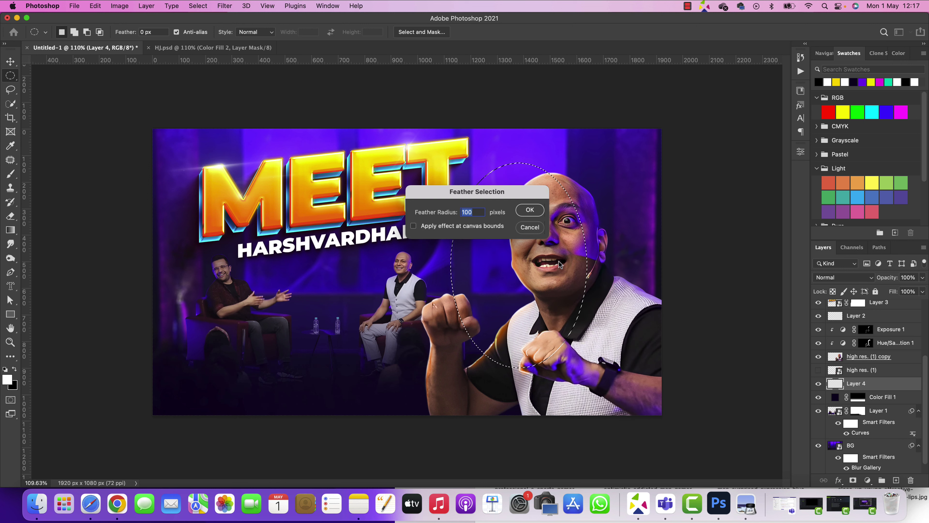
pyautogui.click(529, 209)
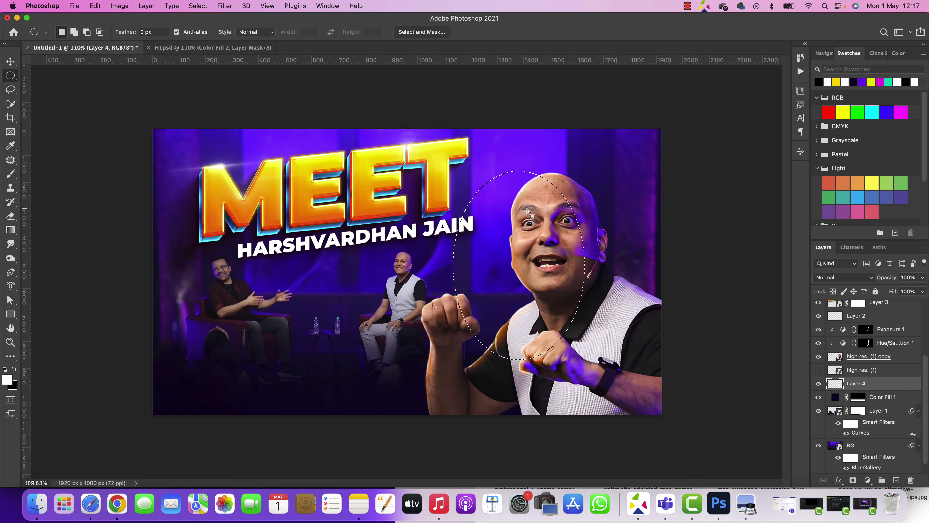
# Add a Solid Color fill from the feathered selection, using yellow #fae056 sampled from the MEET title.
pyautogui.click(867, 481)
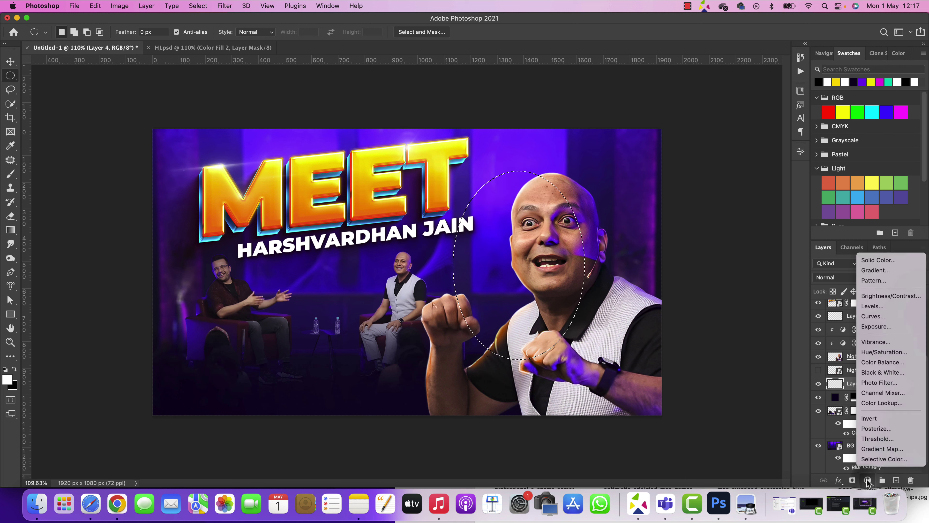
pyautogui.click(889, 262)
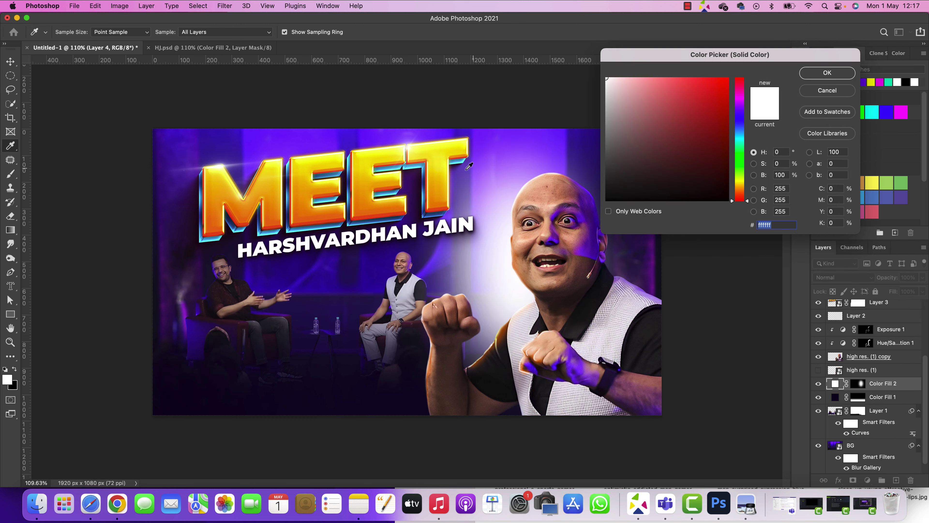
pyautogui.click(439, 167)
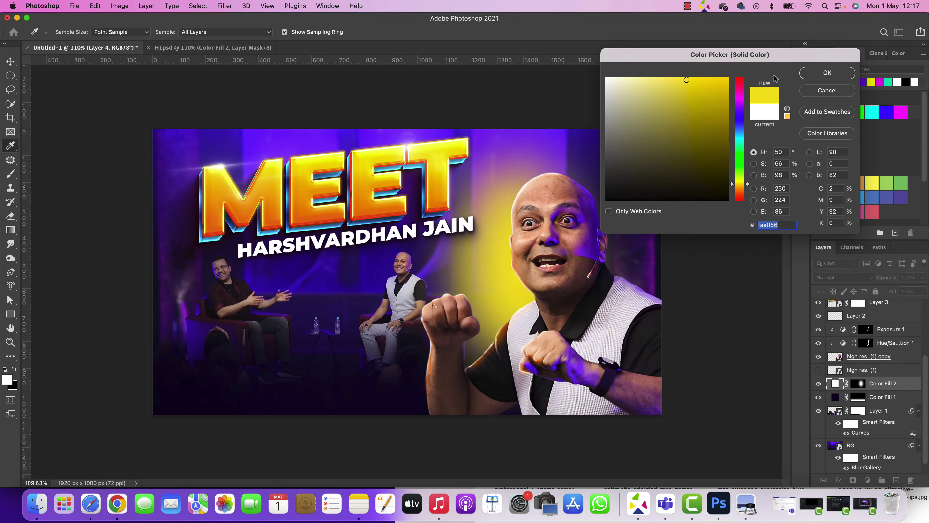
pyautogui.click(815, 74)
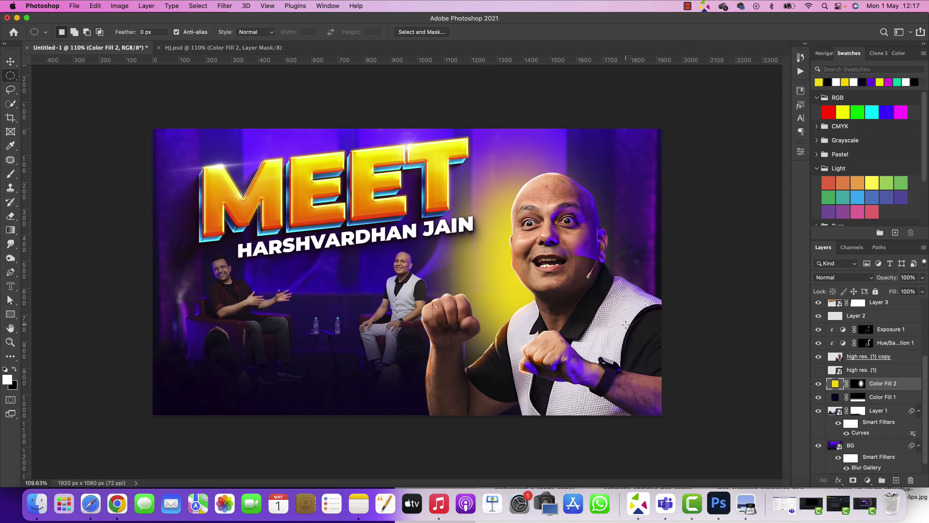
# Duplicate the yellow Color Fill 2 glow and move the copy up and right, behind the right of the main cutout's head.
pyautogui.press('v')
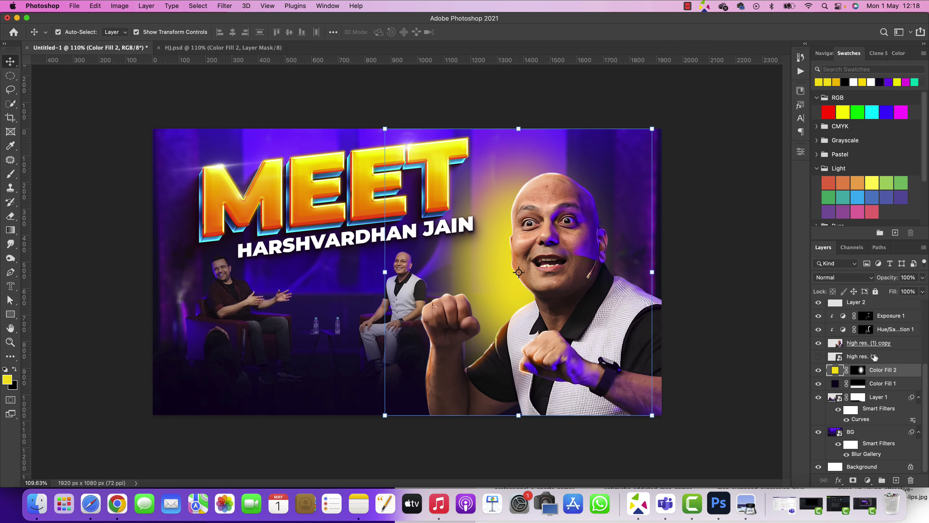
pyautogui.press('super+j')
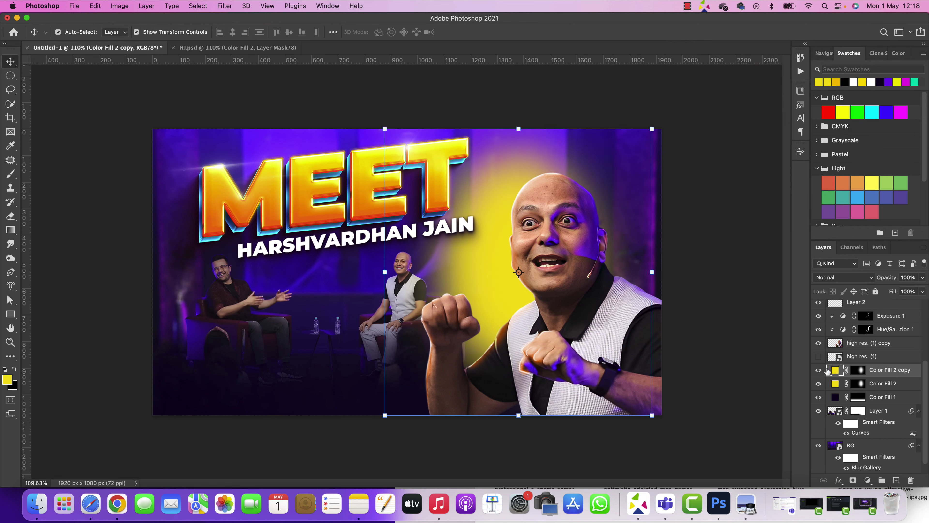
pyautogui.press('super+t')
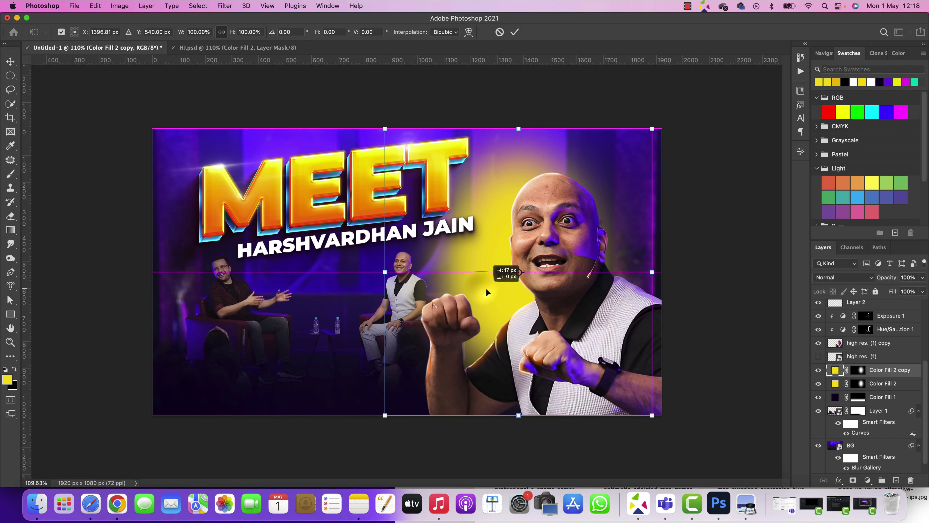
pyautogui.moveTo(486, 288); pyautogui.dragTo(637, 223)
pyautogui.press('Return')
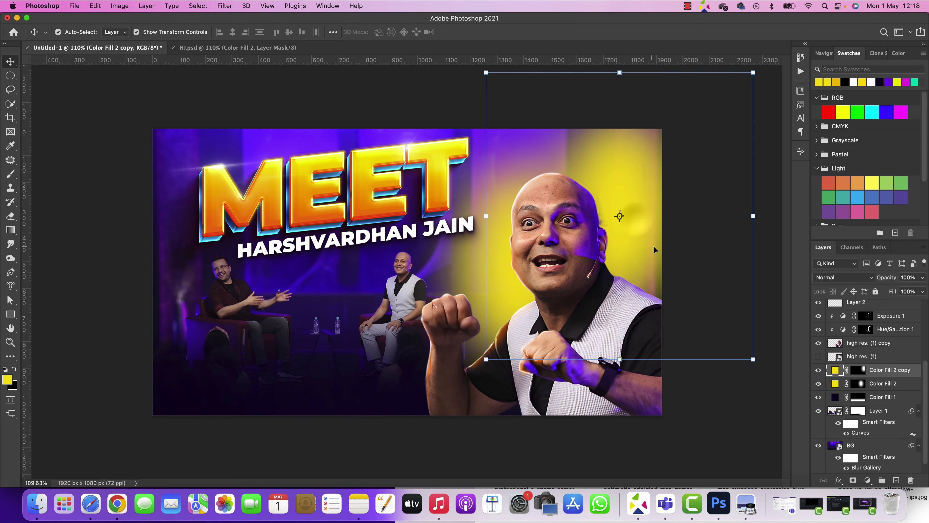
# Recolor the Color Fill 2 copy to purple #781ac8 and set its blend mode to Vivid Light.
pyautogui.doubleClick(836, 370)
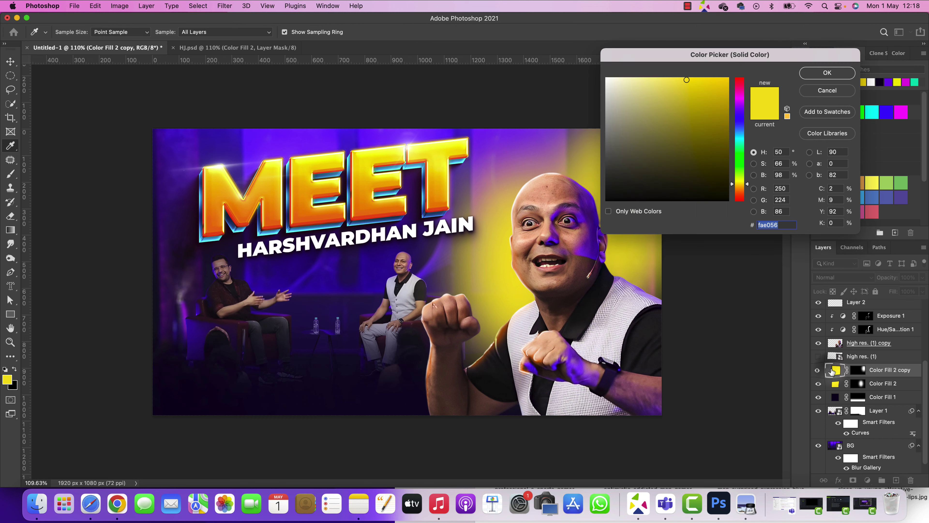
pyautogui.click(741, 108)
pyautogui.click(715, 97)
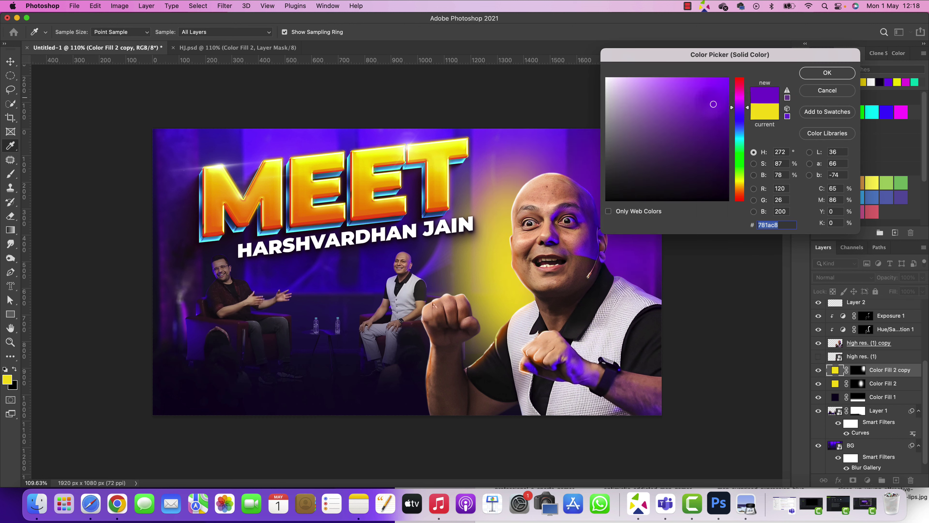
pyautogui.click(826, 72)
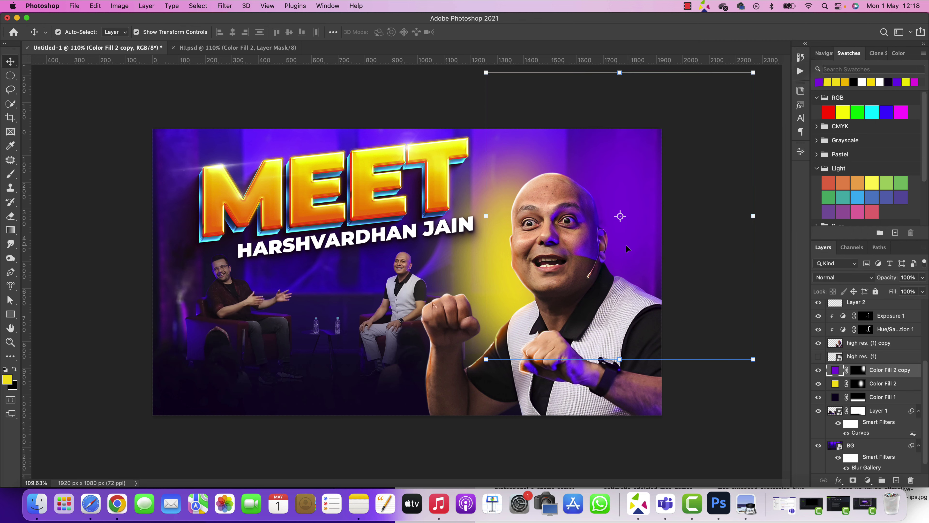
pyautogui.click(853, 278)
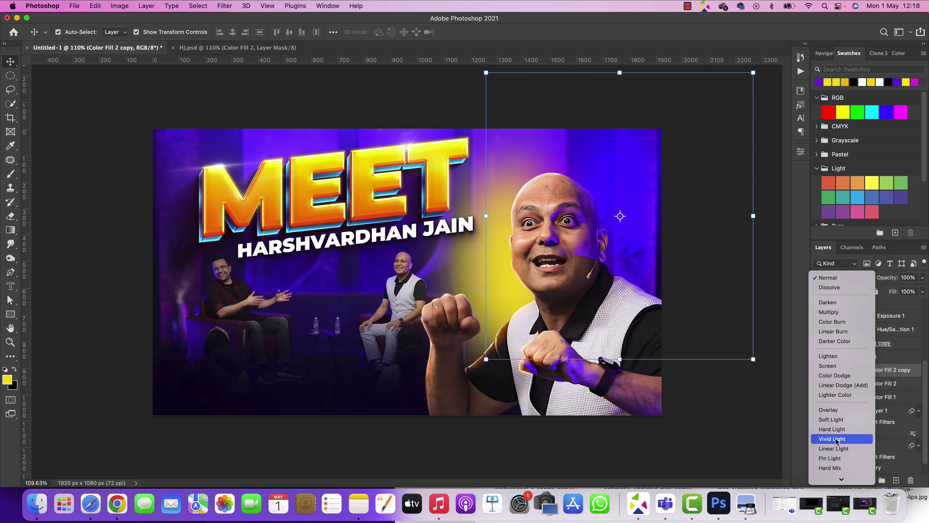
pyautogui.press('Escape')
# Enlarge the yellow Color Fill 2 glow to about 142% and center it behind the main cutout's head.
pyautogui.click(498, 270)
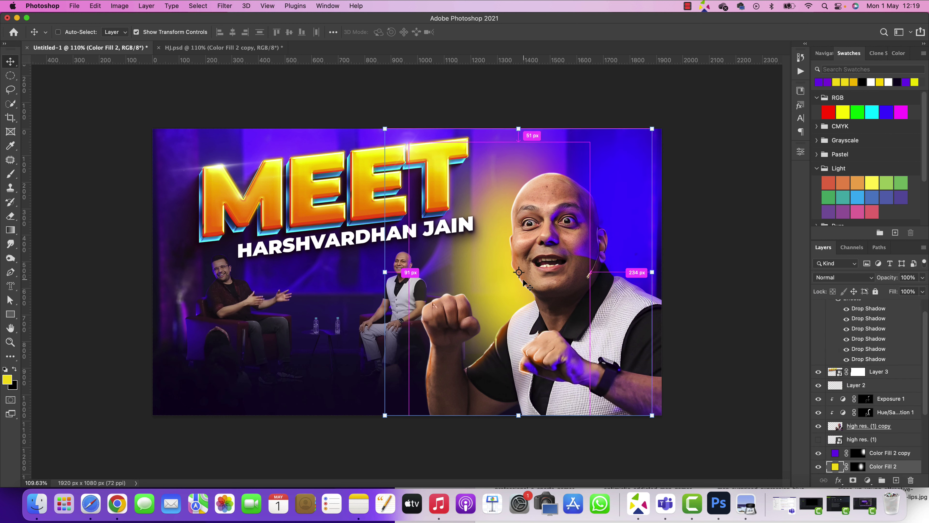
pyautogui.press('super+t')
pyautogui.moveTo(498, 270); pyautogui.dragTo(529, 262)
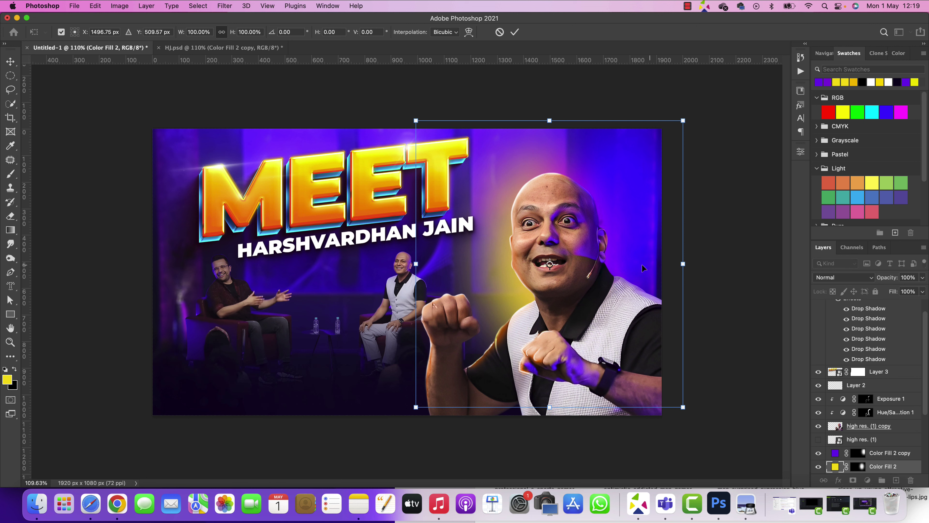
pyautogui.moveTo(682, 263); pyautogui.dragTo(772, 253)
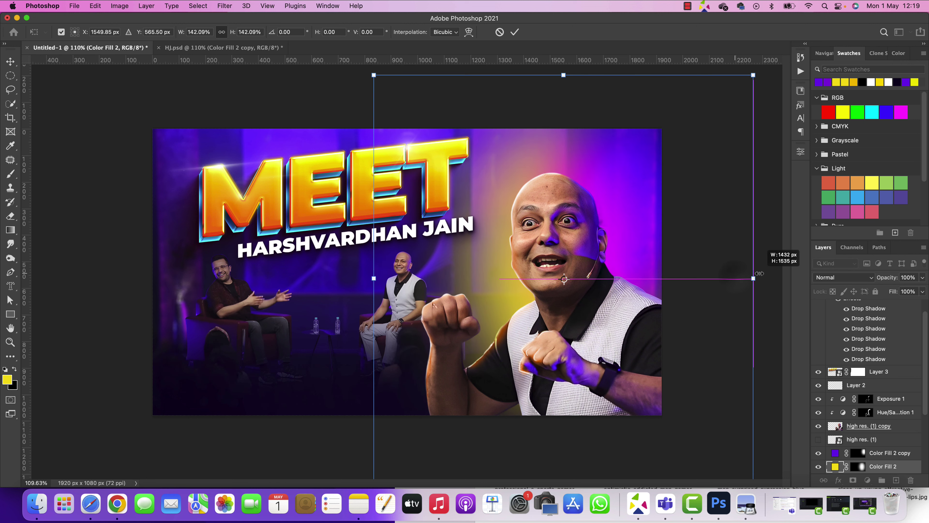
pyautogui.moveTo(620, 261)
pyautogui.mouseDown()
pyautogui.moveTo(606, 261)
pyautogui.moveTo(611, 251)
pyautogui.mouseUp()
pyautogui.press('Return')
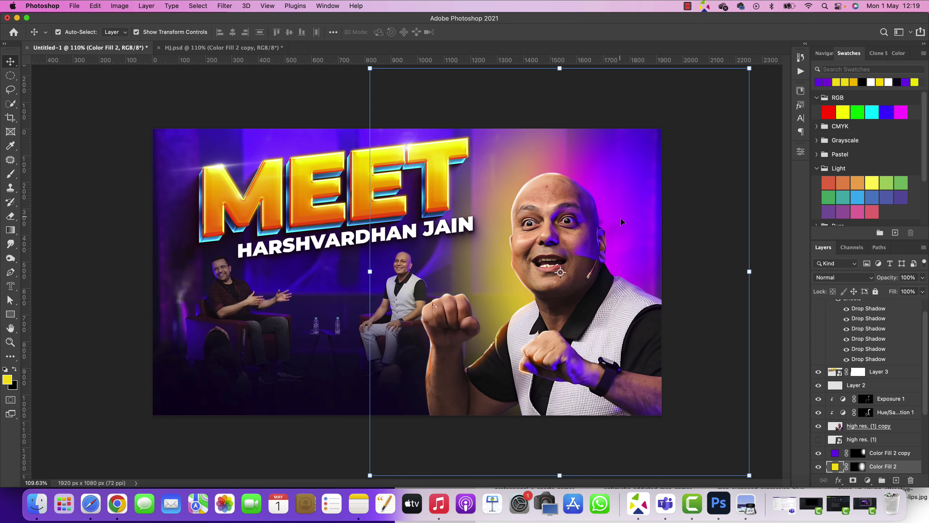
# Shift the purple Color Fill 2 copy glow slightly down and left, closer to the main cutout's head.
pyautogui.click(626, 224)
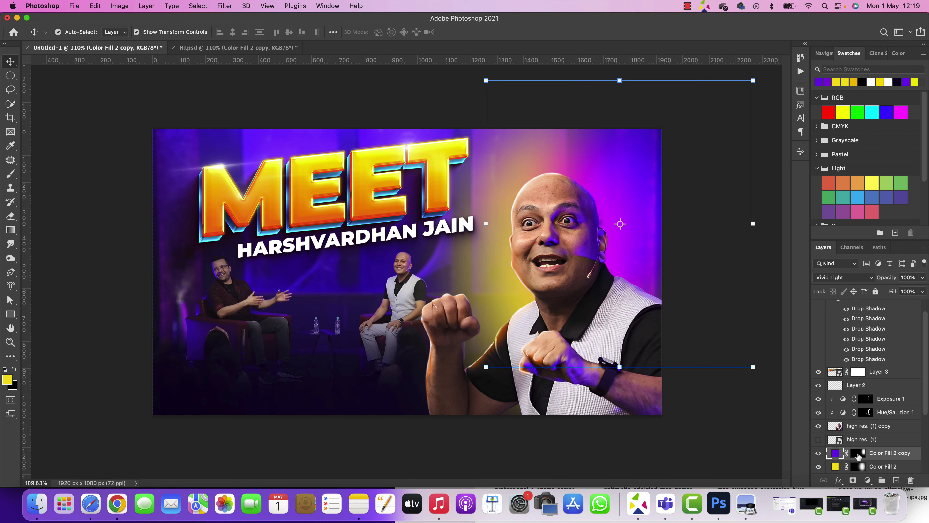
pyautogui.press('super+t')
pyautogui.moveTo(634, 187)
pyautogui.mouseDown()
pyautogui.moveTo(599, 201)
pyautogui.moveTo(626, 189)
pyautogui.moveTo(620, 198)
pyautogui.mouseUp()
pyautogui.press('Return')
# Change the Color Fill 2 glow to a brighter, more saturated yellow, #ffea01.
pyautogui.doubleClick(836, 467)
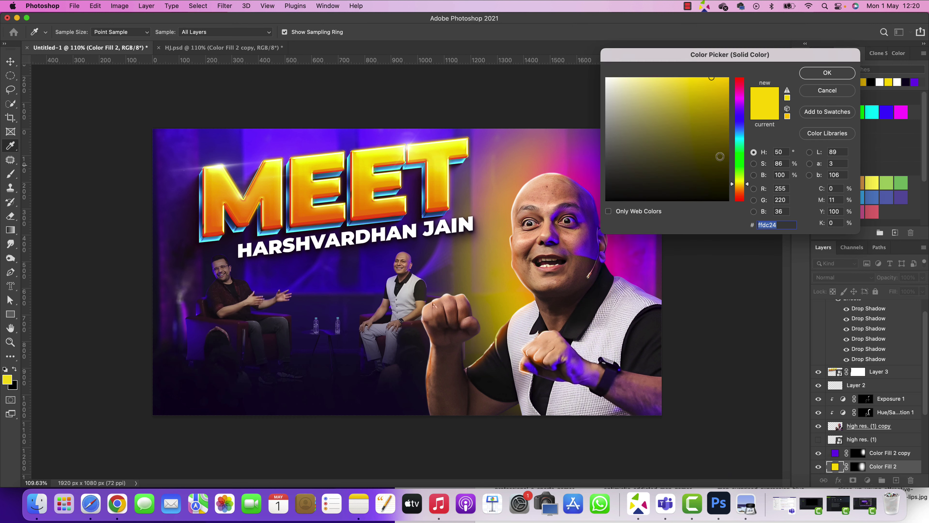
pyautogui.moveTo(732, 184); pyautogui.dragTo(732, 182)
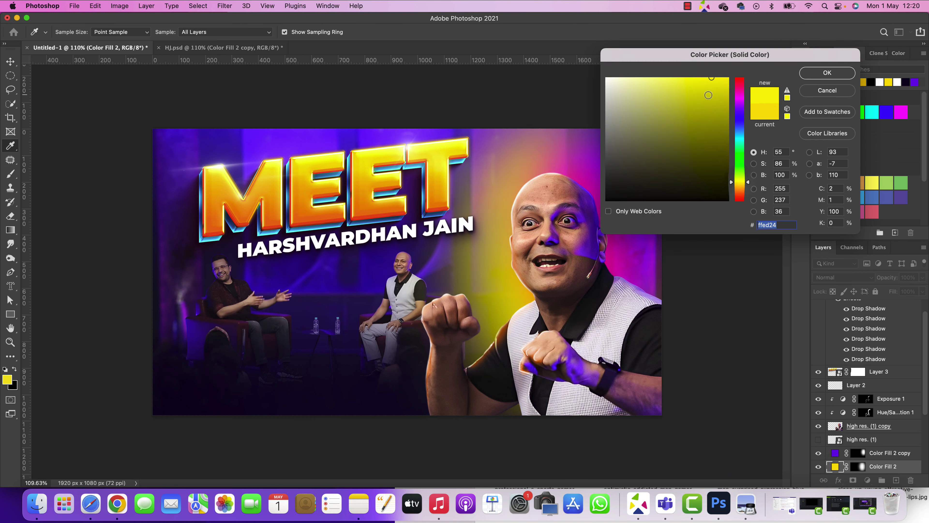
pyautogui.moveTo(709, 95); pyautogui.dragTo(813, 94)
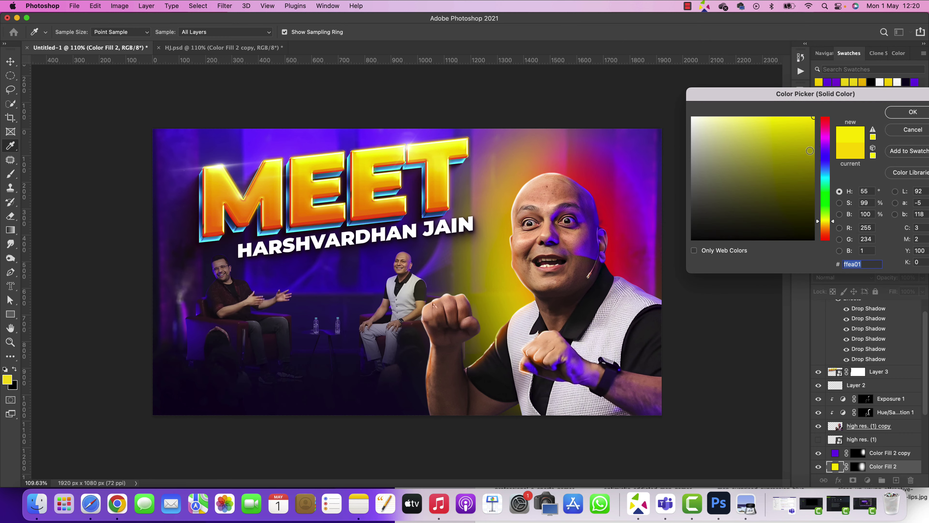
pyautogui.click(912, 112)
pyautogui.press('v')
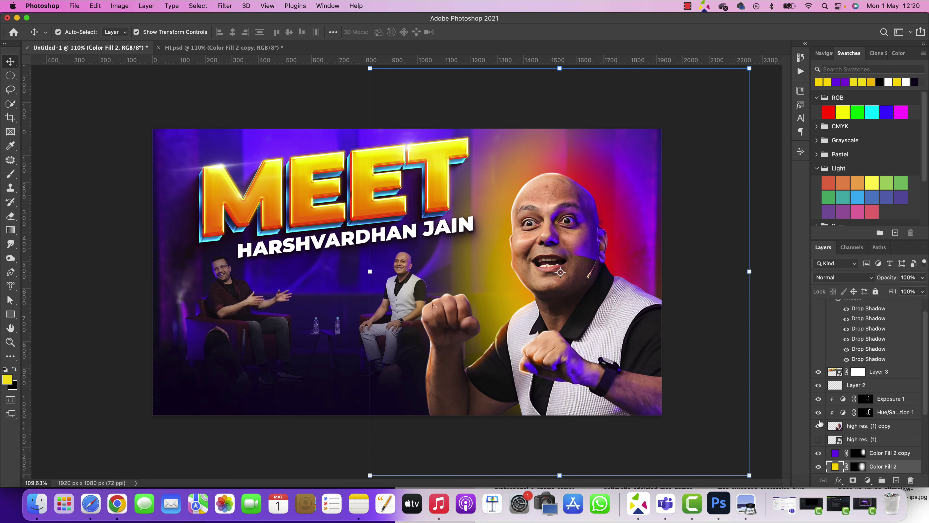
# Enlarge the yellow Color Fill 2 glow slightly and lower its opacity to 97%.
pyautogui.click(864, 454)
pyautogui.click(625, 231)
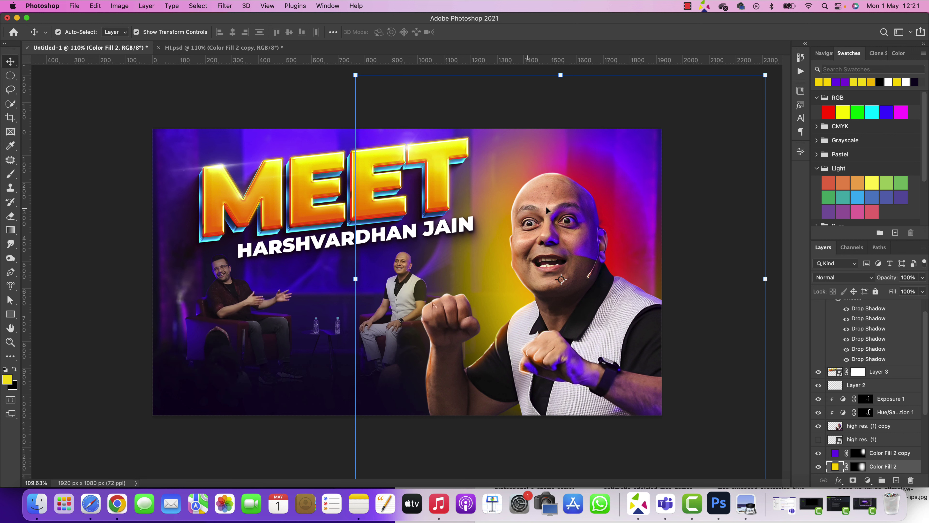
pyautogui.click(468, 256)
pyautogui.click(486, 295)
pyautogui.moveTo(889, 279); pyautogui.dragTo(886, 279)
pyautogui.click(716, 344)
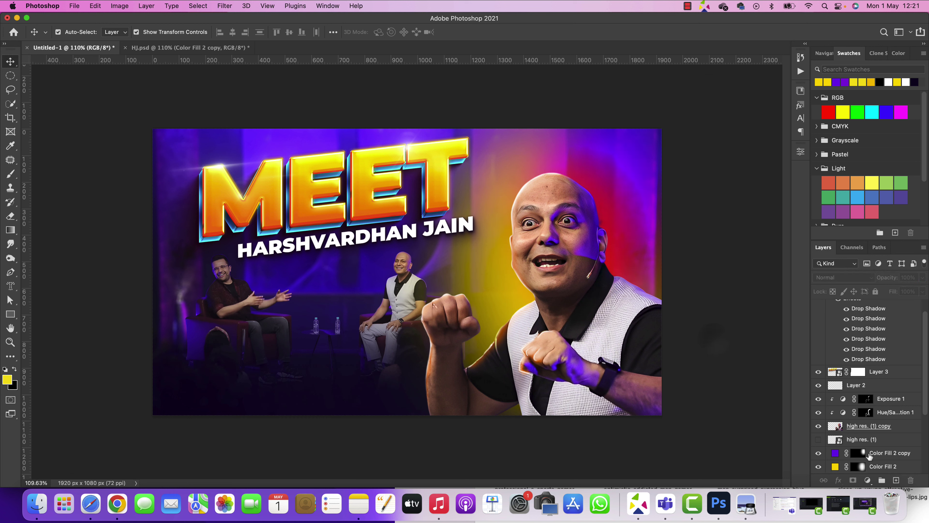
# Duplicate the purple Color Fill 2 copy and yellow Color Fill 2 glow layers together.
pyautogui.click(869, 454)
pyautogui.click(880, 468)
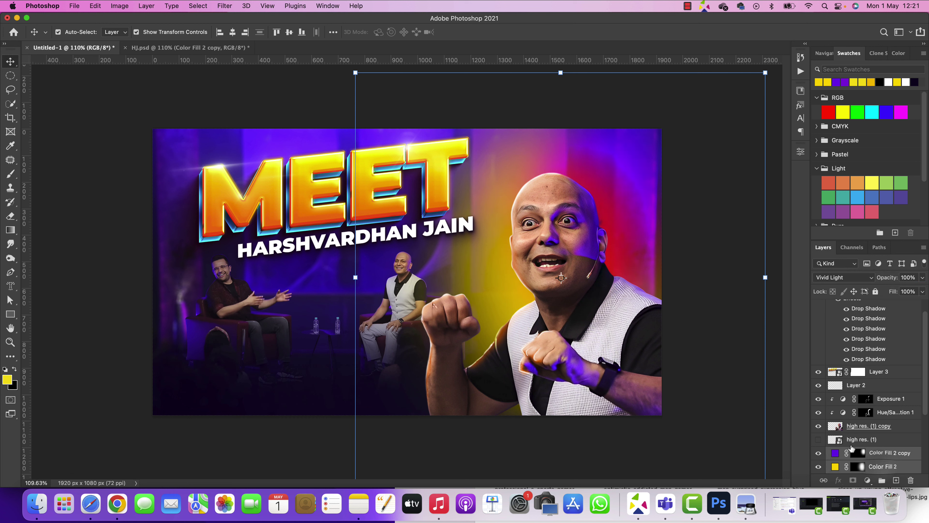
pyautogui.press('super+j')
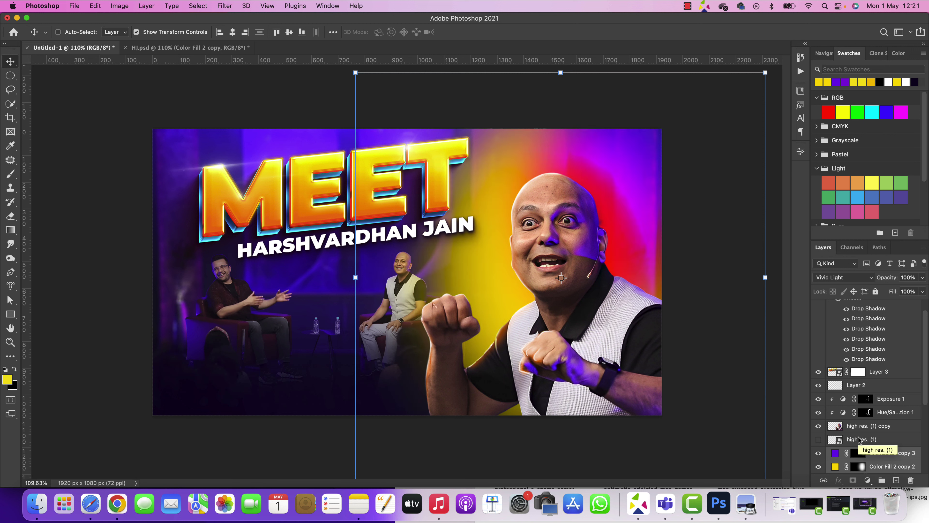
pyautogui.scroll(-3, 878, 450)
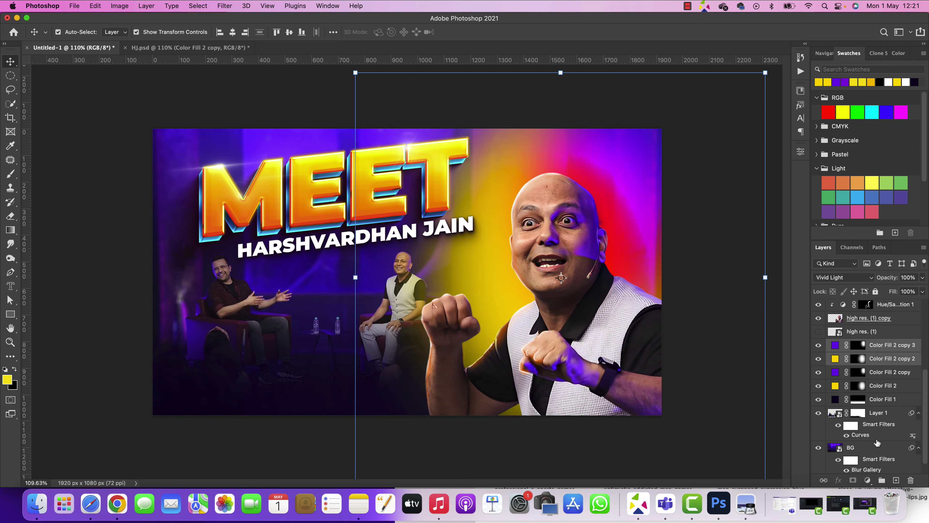
# Move the duplicated glows behind the MEET title, scaling the yellow one to about 80% and rotating it about -26°.
pyautogui.press('super+t')
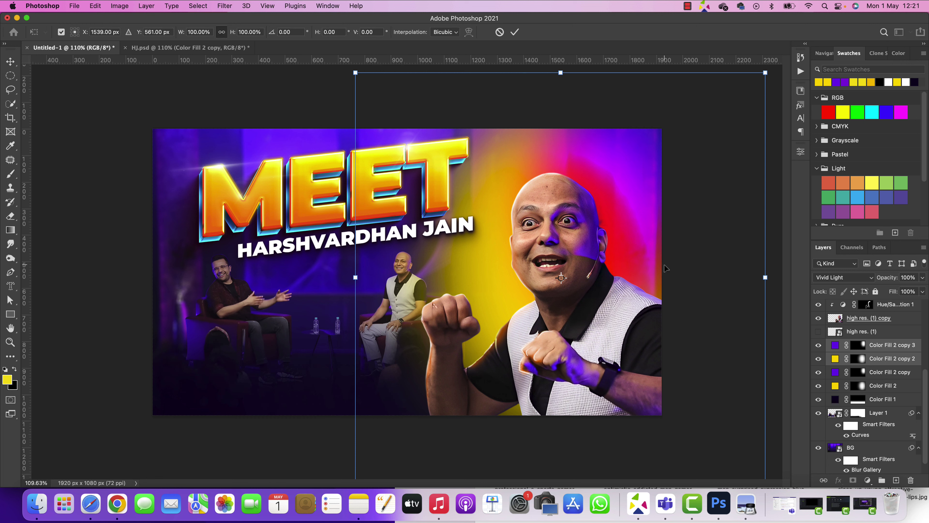
pyautogui.moveTo(627, 257); pyautogui.dragTo(355, 172)
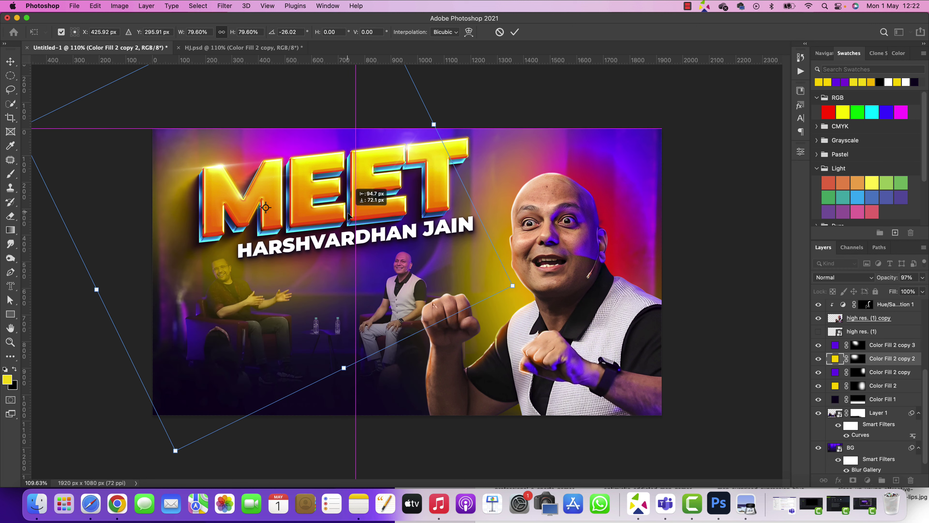
pyautogui.moveTo(430, 366); pyautogui.dragTo(433, 201)
pyautogui.press('Return')
# Shift the purple Color Fill 2 copy 3 glow up and to the left behind the MEET title.
pyautogui.click(819, 345)
pyautogui.click(818, 346)
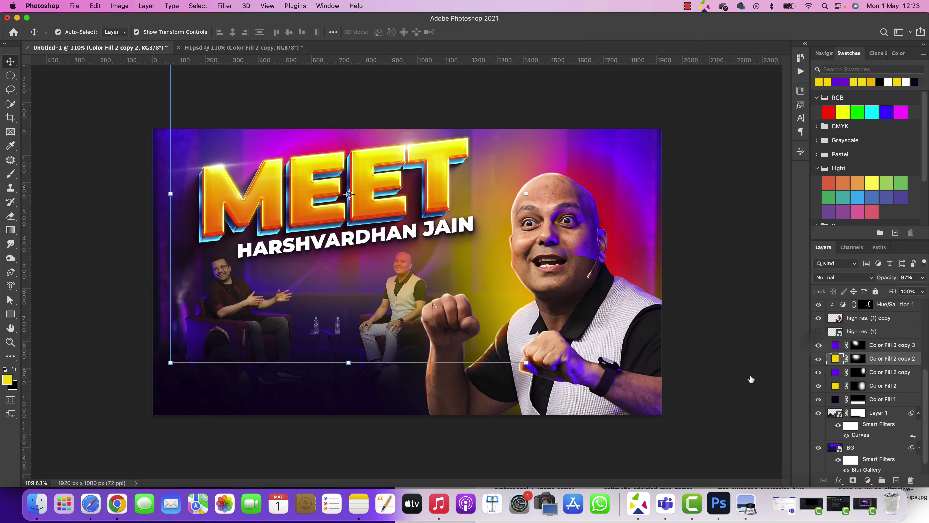
pyautogui.click(834, 352)
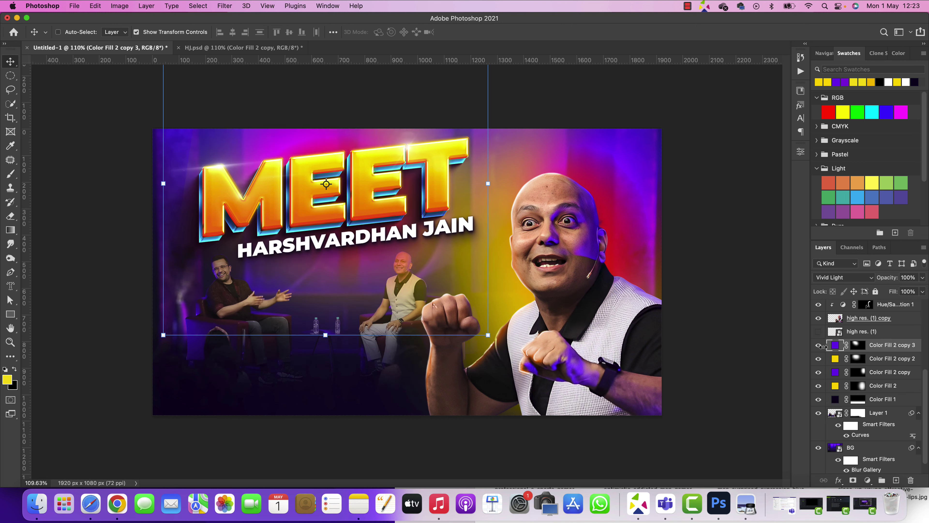
pyautogui.press('super+t')
pyautogui.moveTo(374, 174); pyautogui.dragTo(330, 157)
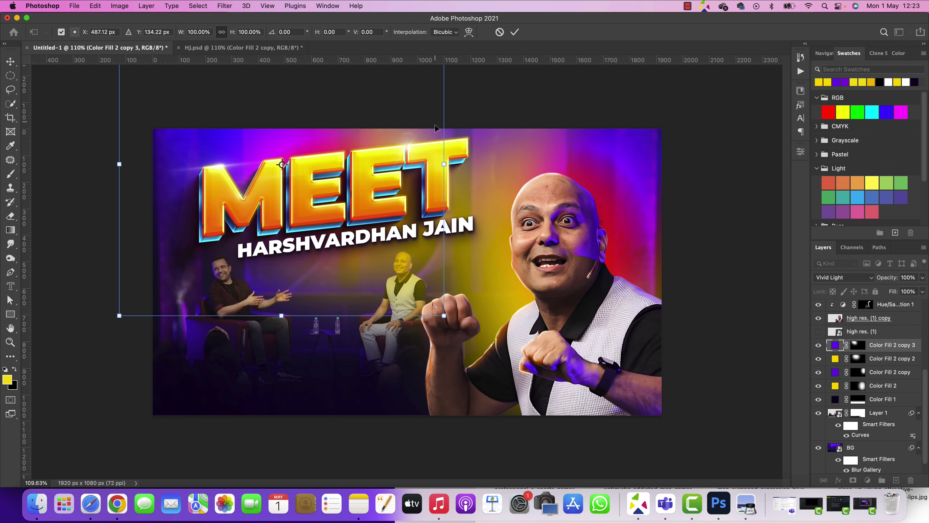
pyautogui.click(515, 32)
# Reposition the yellow Color Fill 2 copy 2 glow behind the MEET title so it clears the two seated men.
pyautogui.click(893, 359)
pyautogui.hotkey('ctrl', 't')
pyautogui.moveTo(533, 351); pyautogui.dragTo(525, 347)
pyautogui.press('Return')
pyautogui.click(579, 367)
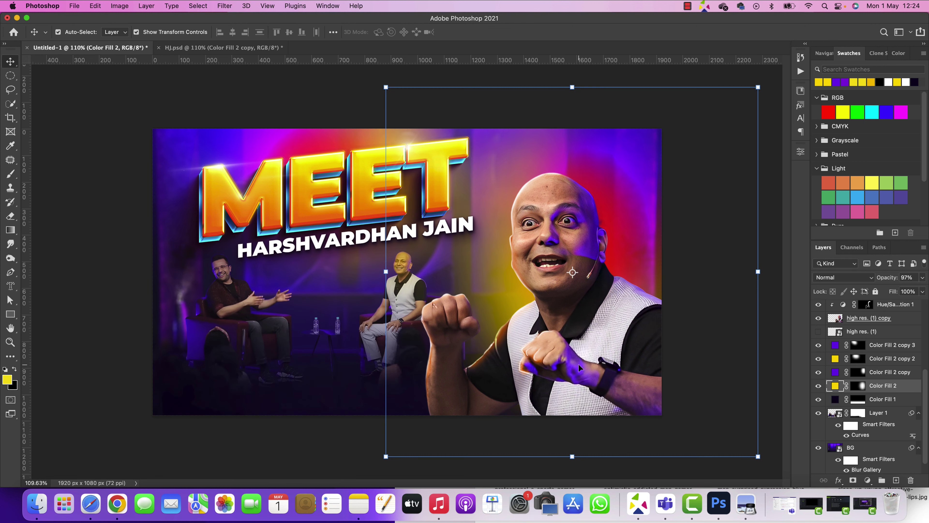
# Add a white EP 10 text in Montserrat Black to the thumbnail's lower-left corner, layered above the guest name.
pyautogui.press('z')
pyautogui.moveTo(475, 289); pyautogui.dragTo(535, 282)
pyautogui.scroll(5, 903, 322)
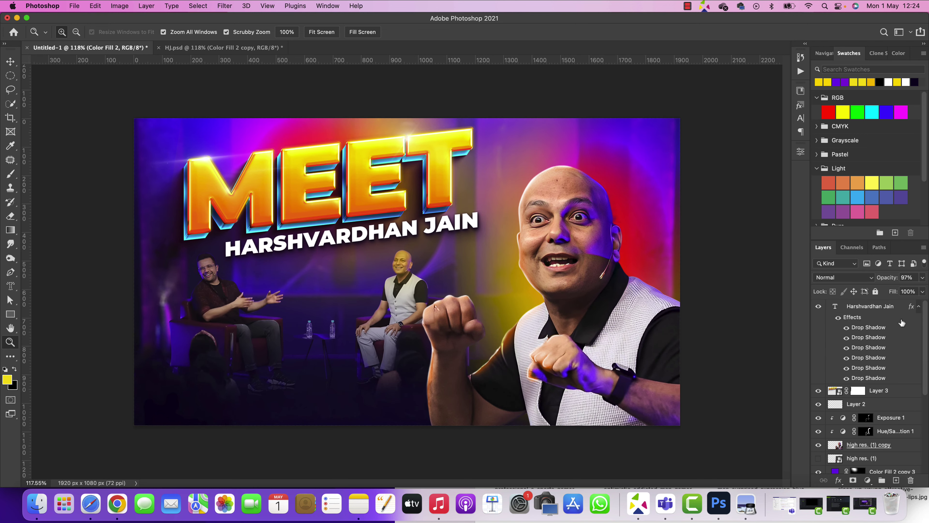
pyautogui.click(886, 308)
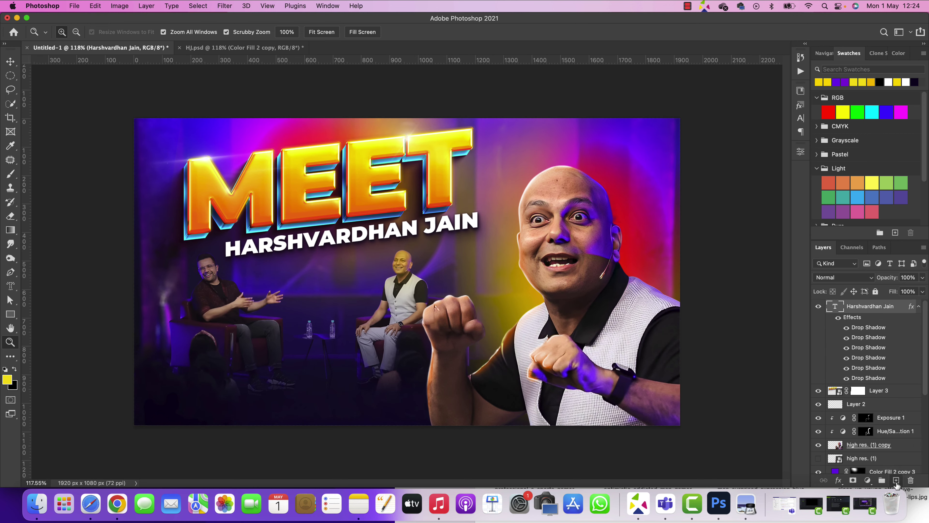
pyautogui.click(897, 481)
pyautogui.click(10, 286)
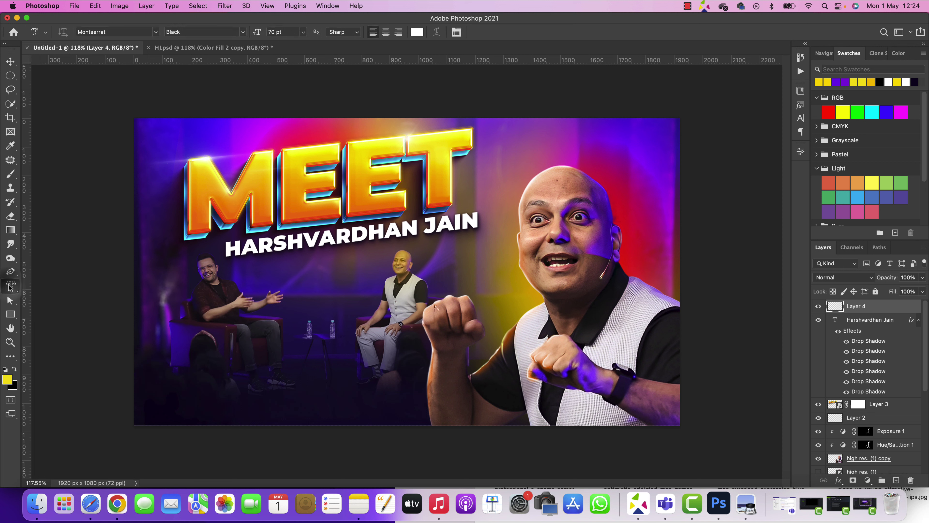
pyautogui.moveTo(11, 286); pyautogui.dragTo(58, 283)
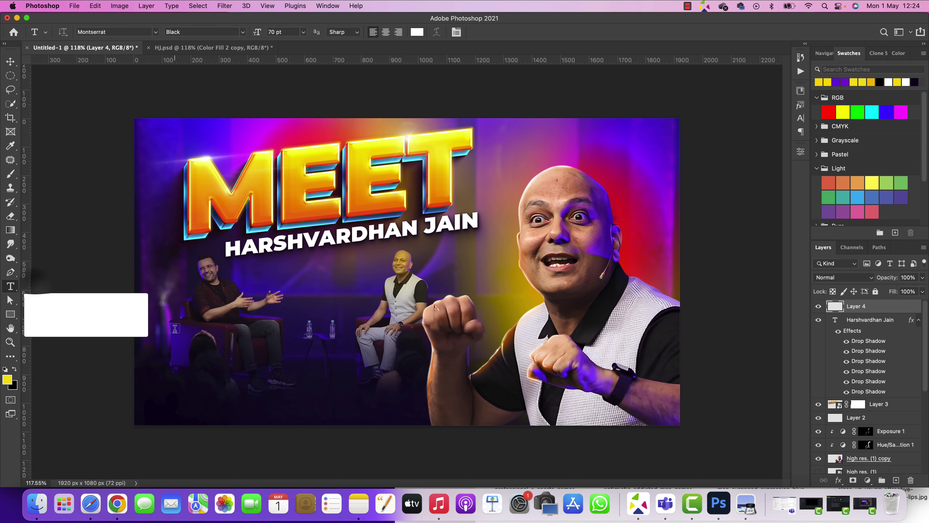
pyautogui.click(203, 388)
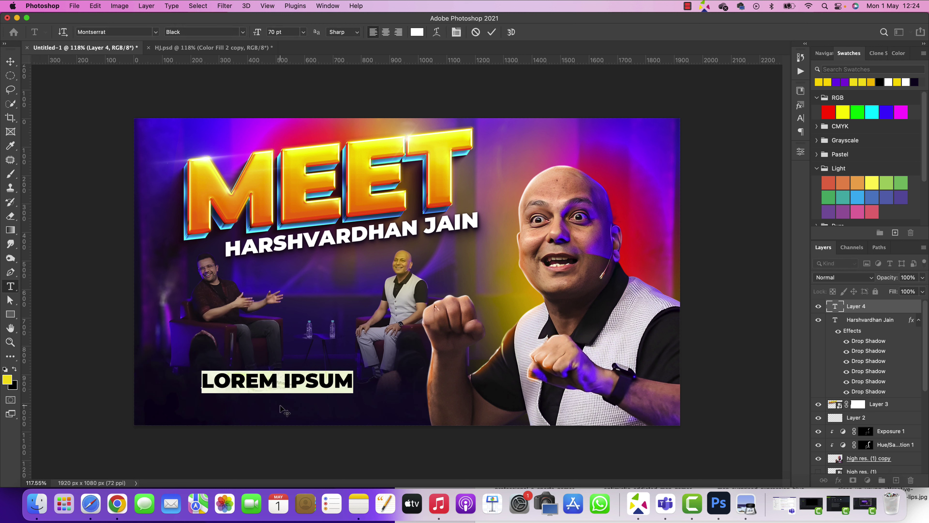
# Compare the finished thumbnail with the original 8wpQKaHygGs-HD.jpg side by side, showing the original at a smaller zoom.
pyautogui.rightClick(476, 199)
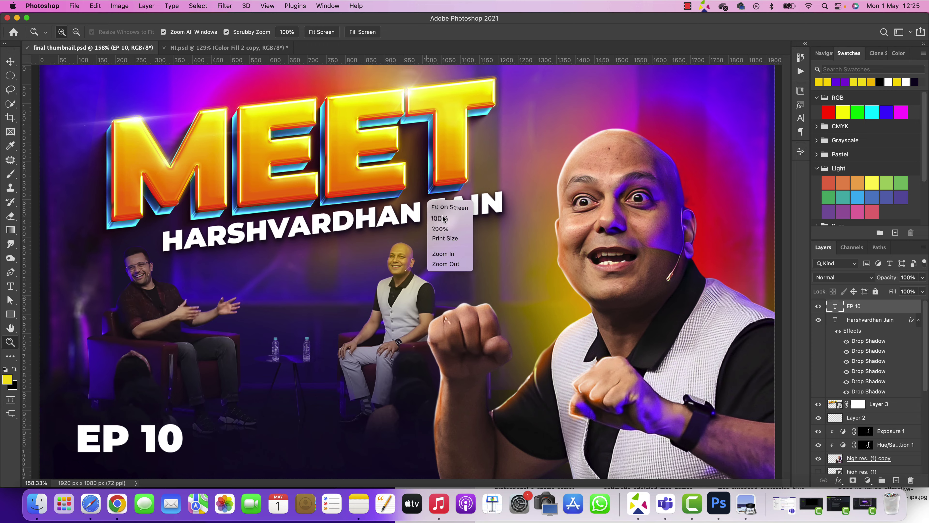
pyautogui.click(490, 227)
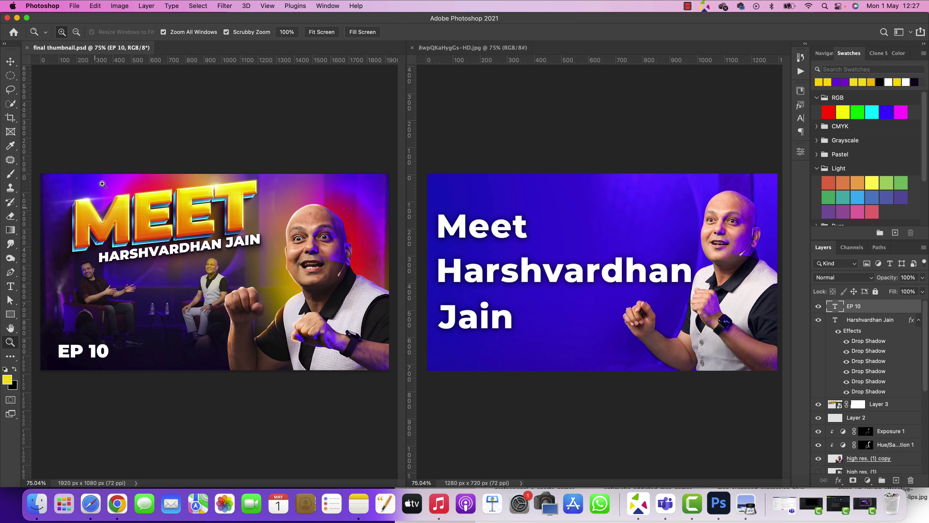
pyautogui.press('super+minus')
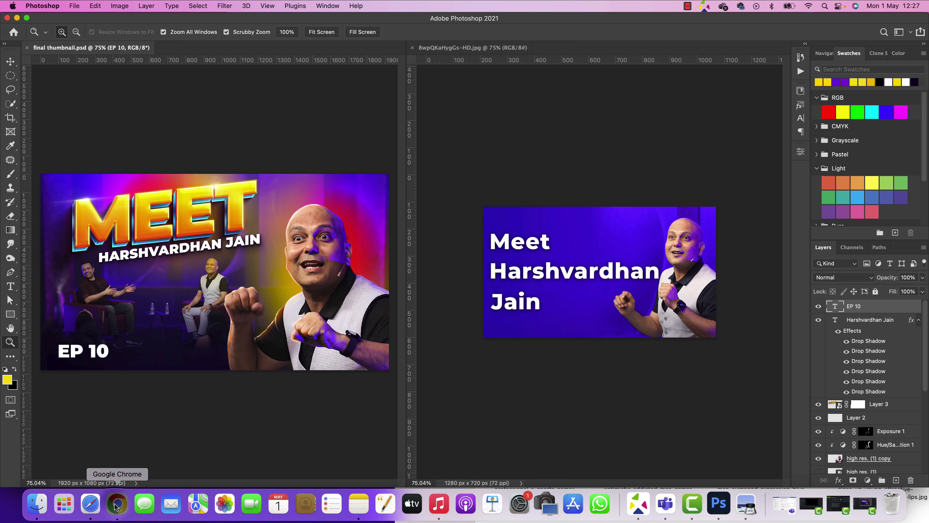
# Switch to Chrome to examine the thumbnails in the video list of the open video's YouTube channel, and return to Photoshop.
pyautogui.click(114, 507)
pyautogui.click(204, 26)
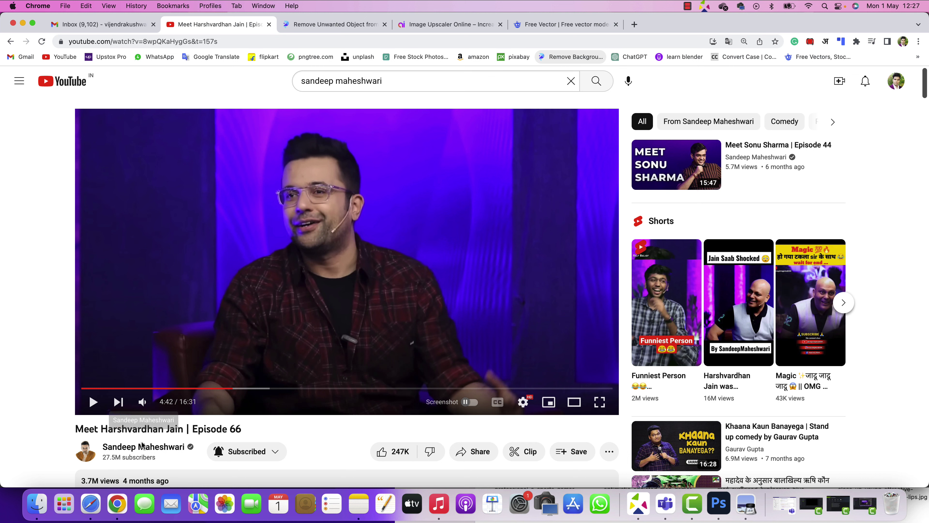
pyautogui.click(142, 447)
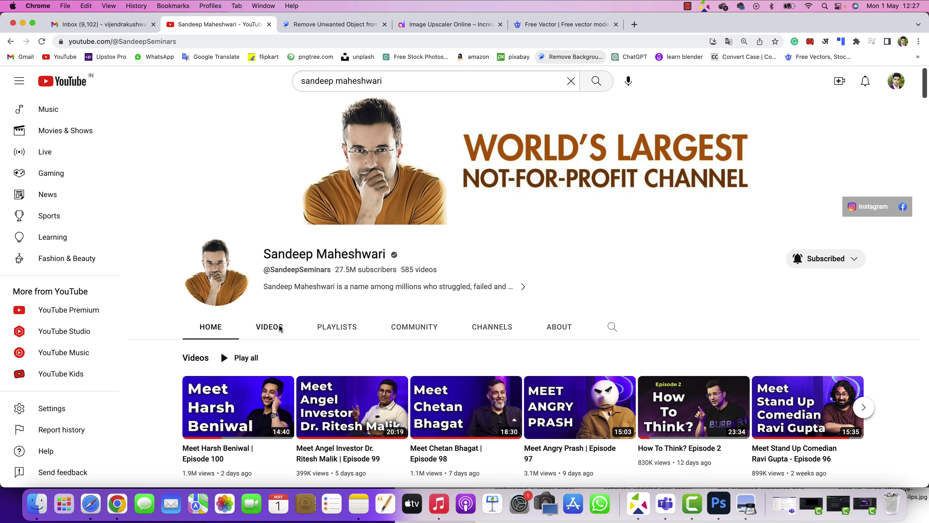
pyautogui.click(275, 327)
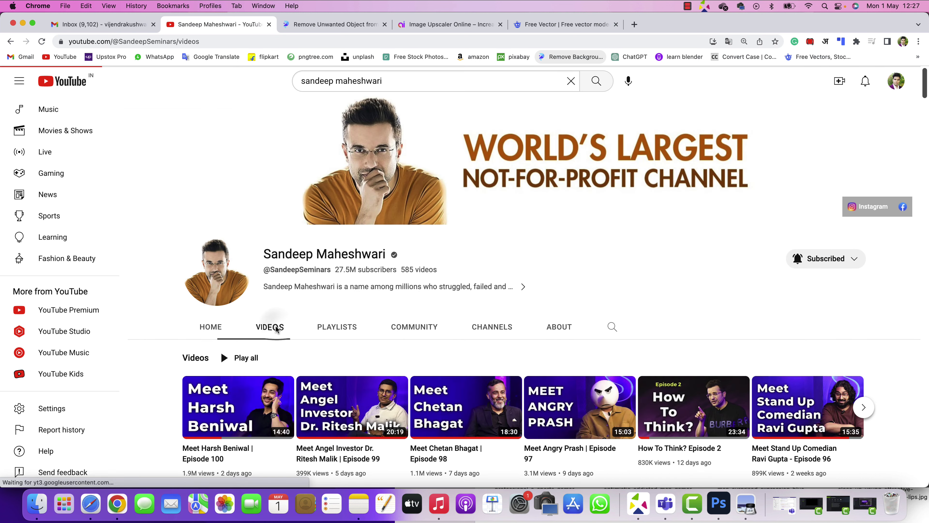
pyautogui.scroll(-5, 867, 228)
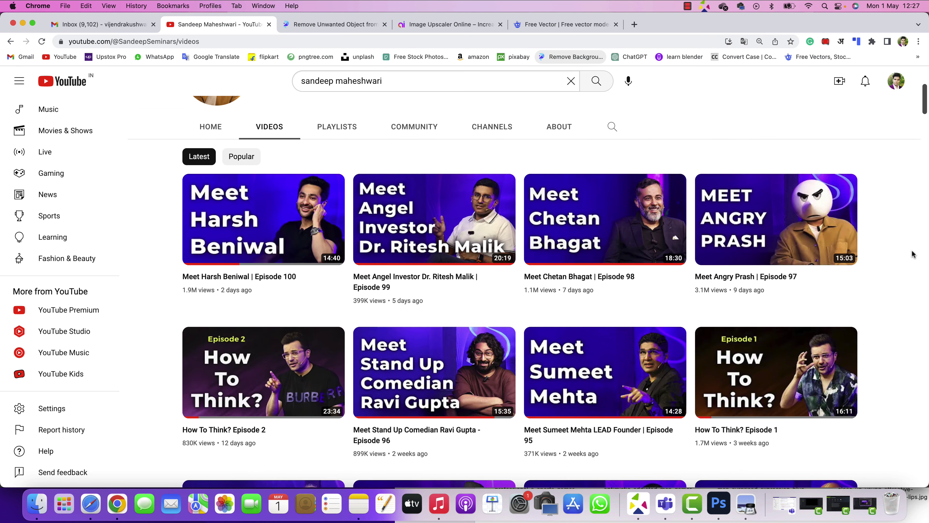
pyautogui.click(718, 504)
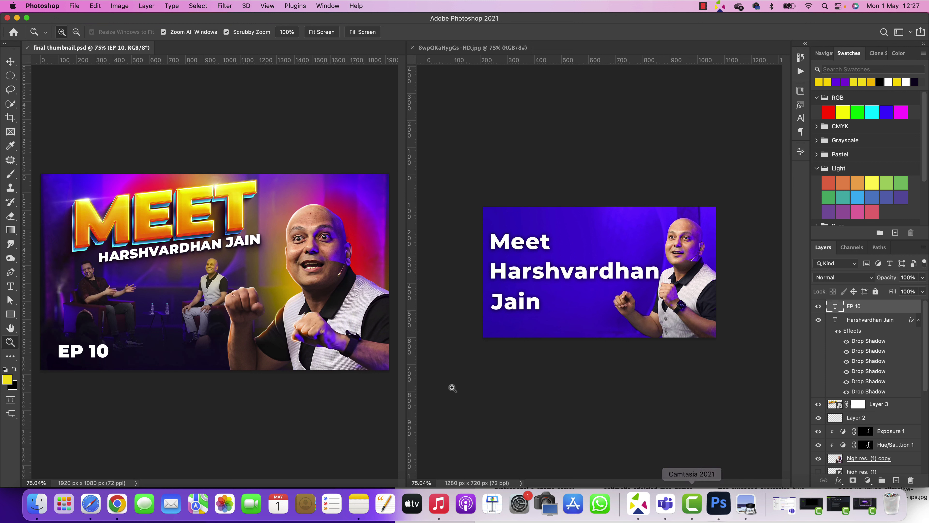